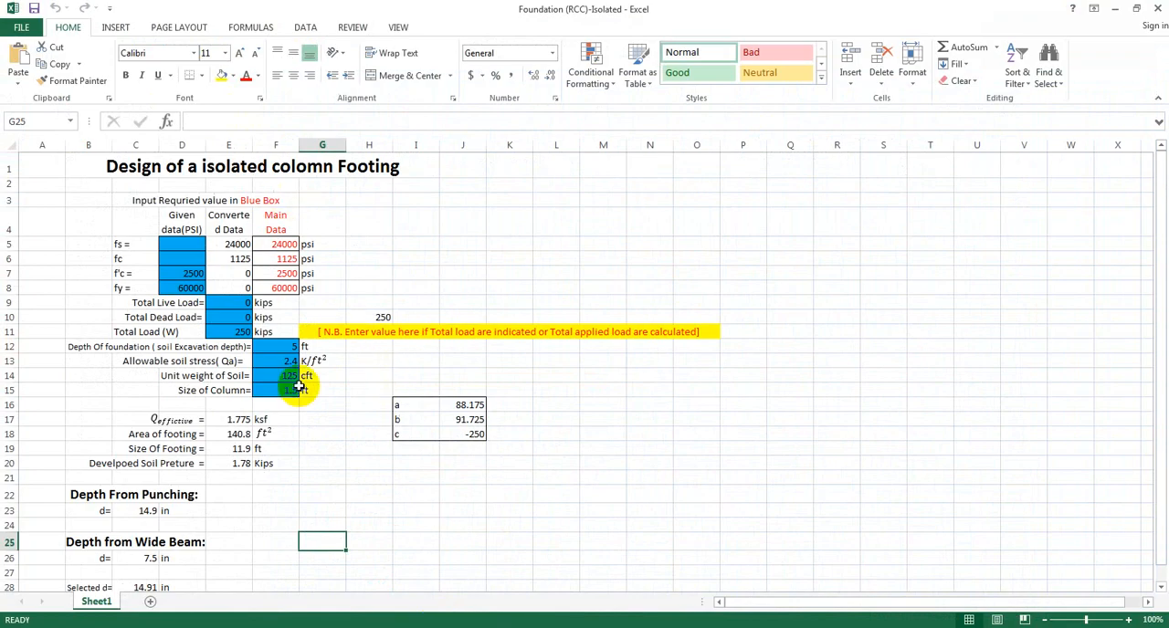
Scroll through the isolated footing design spreadsheet to review its input values and computed results.
scroll(291, 393, down, 2)
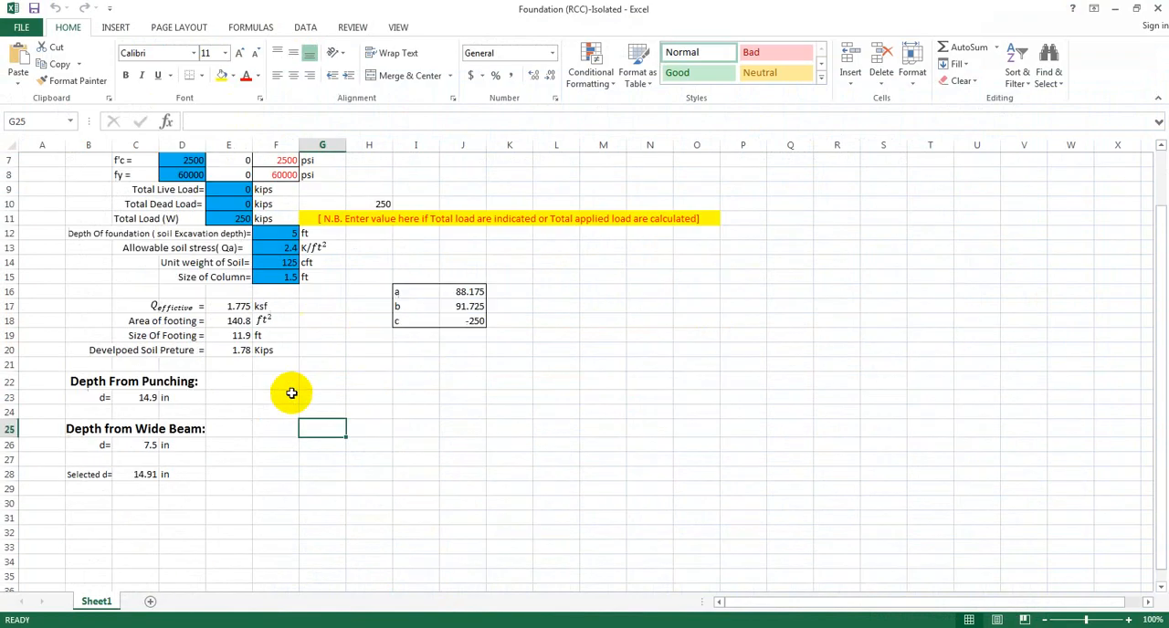
scroll(291, 393, down, 2)
scroll(261, 430, up, 5)
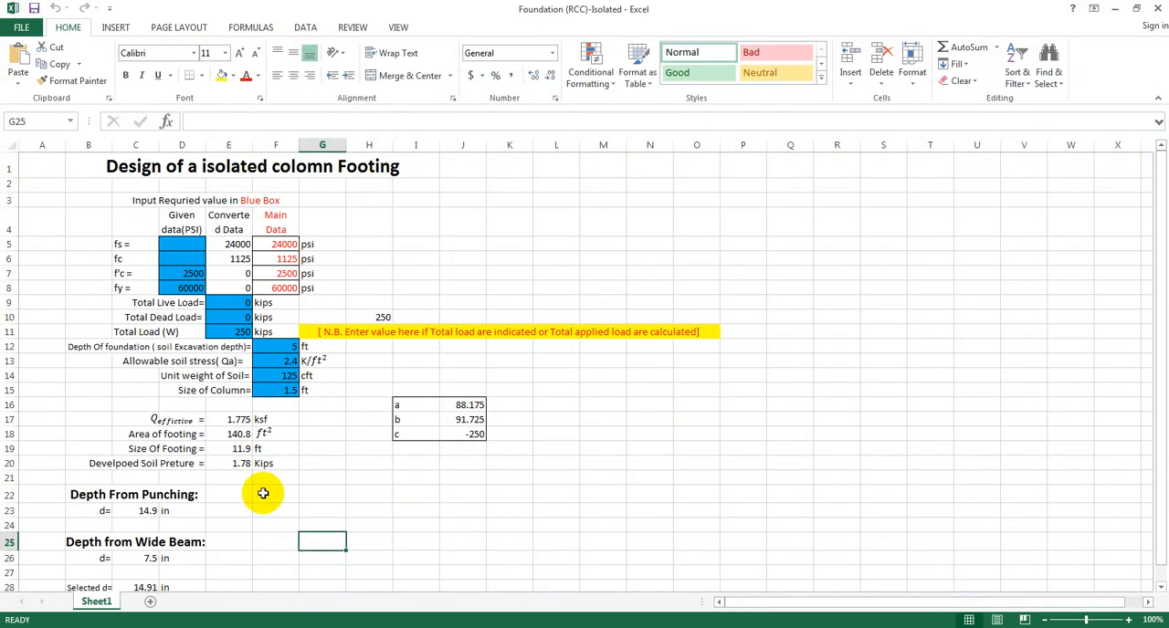
scroll(264, 494, down, 2)
scroll(271, 553, up, 2)
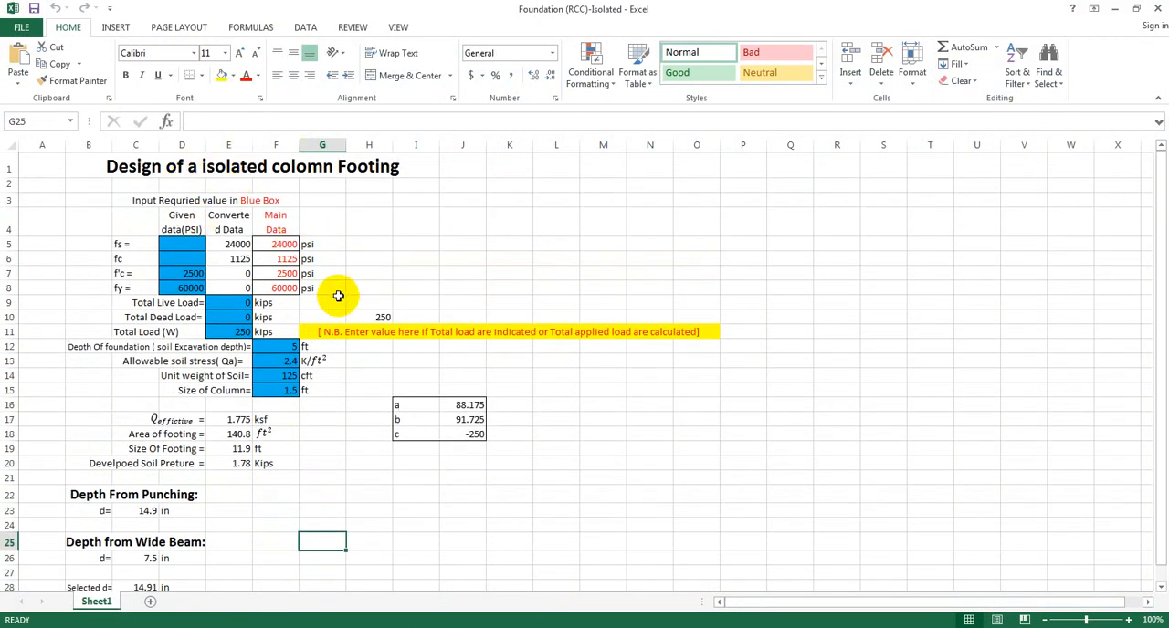
scroll(339, 346, down, 2)
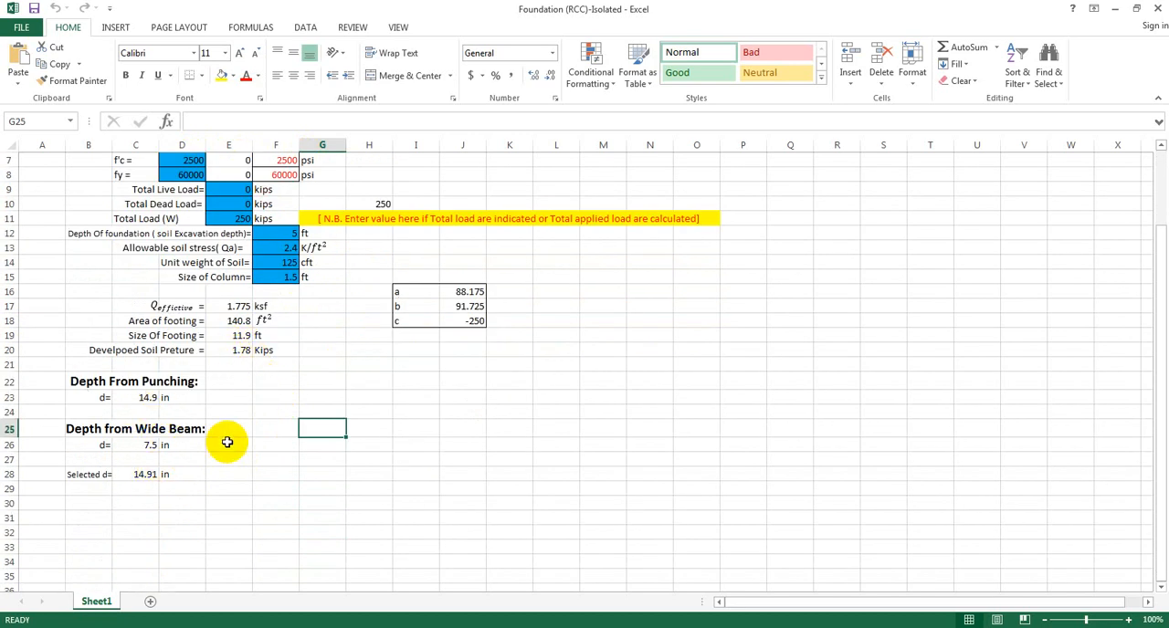
scroll(228, 442, up, 2)
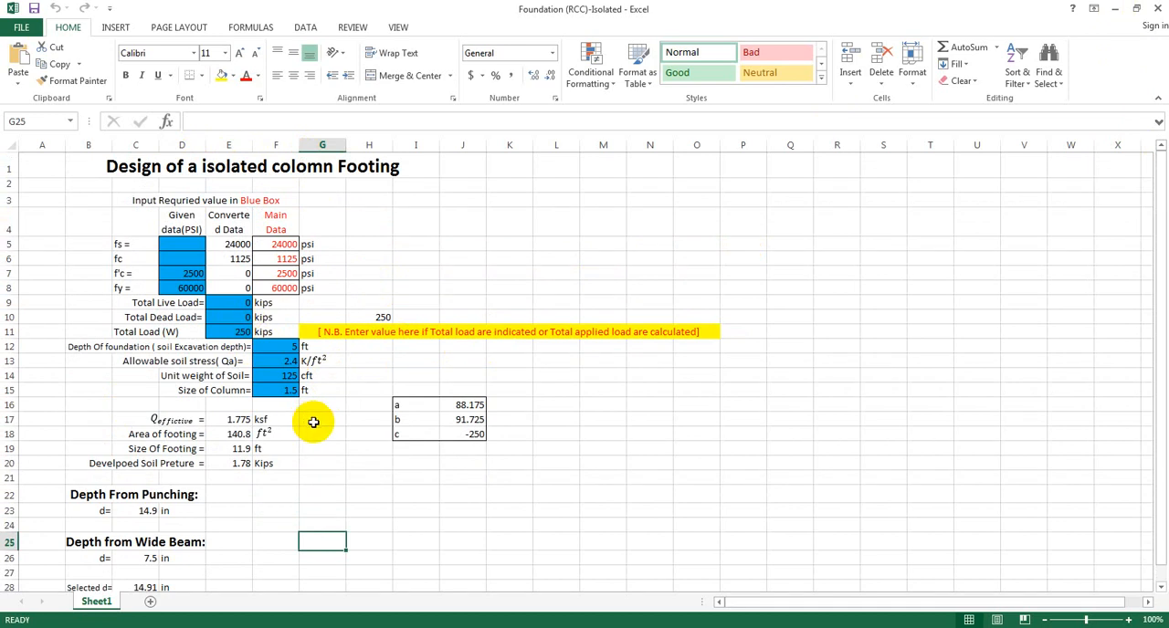
Switch to SAFE and add a new slab property named Footing.
click(1115, 16)
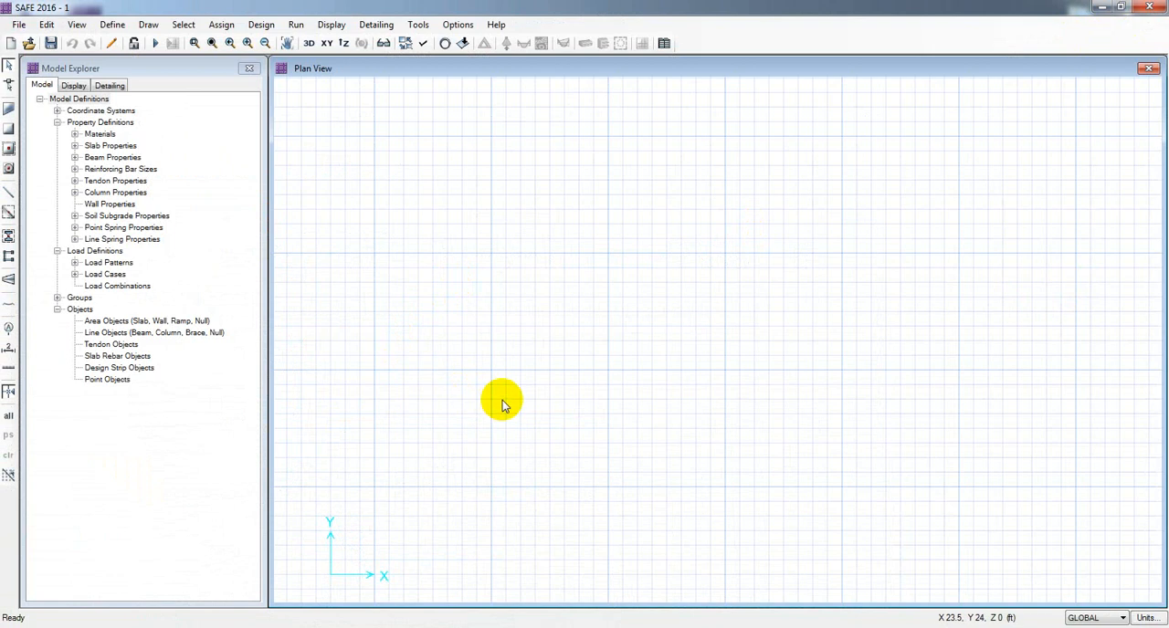
click(109, 23)
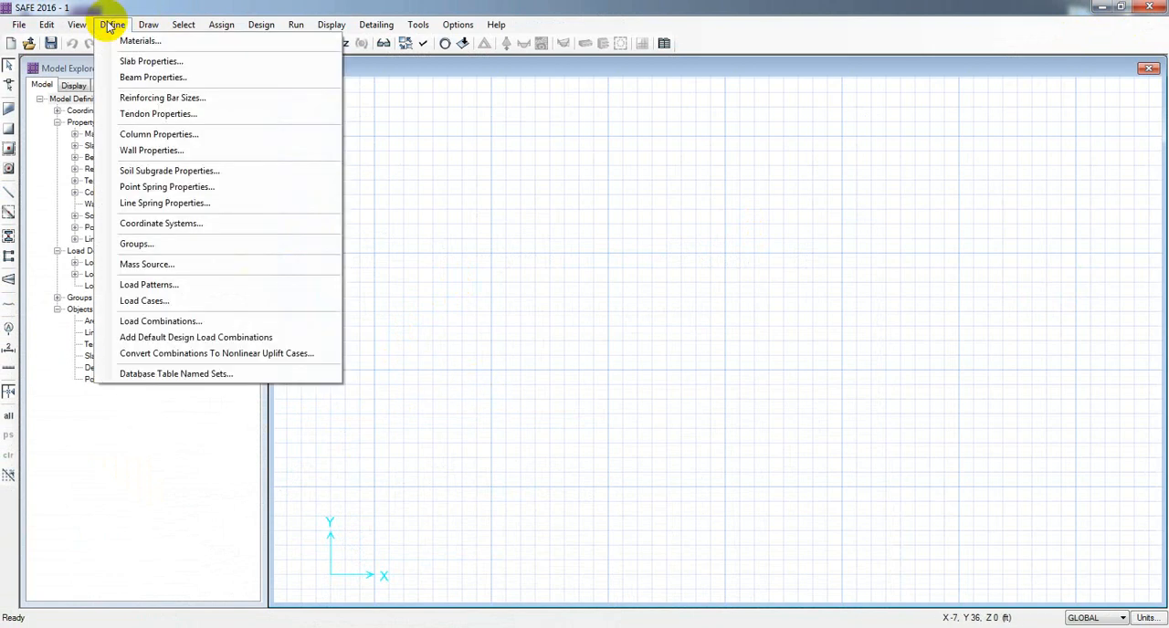
click(152, 60)
drag(553, 210, 424, 204)
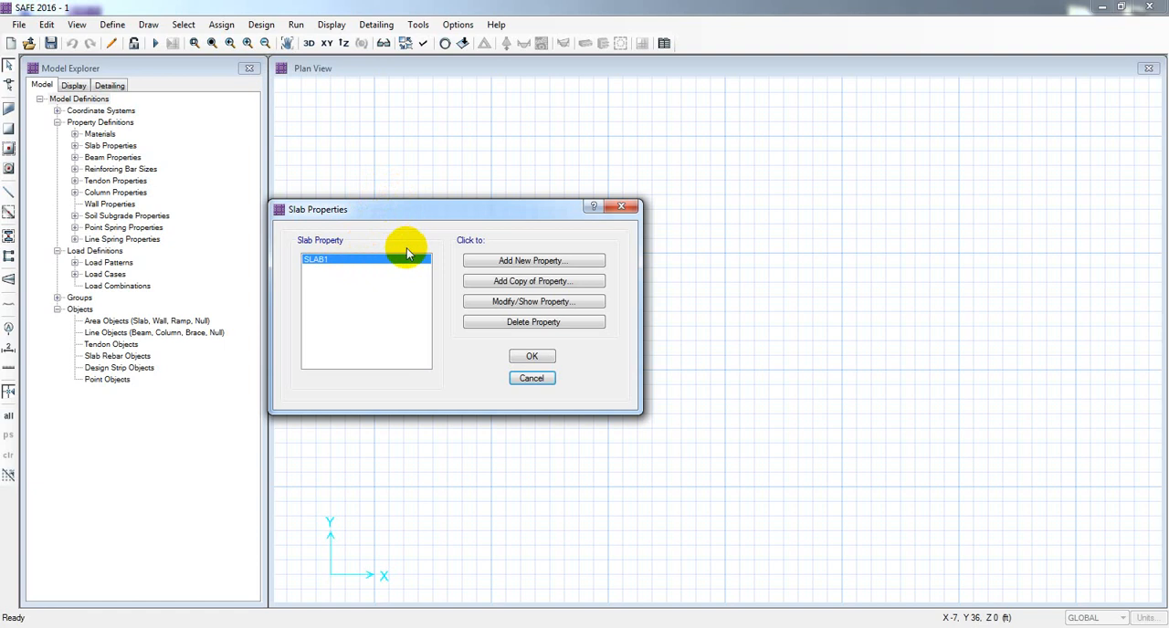
click(535, 264)
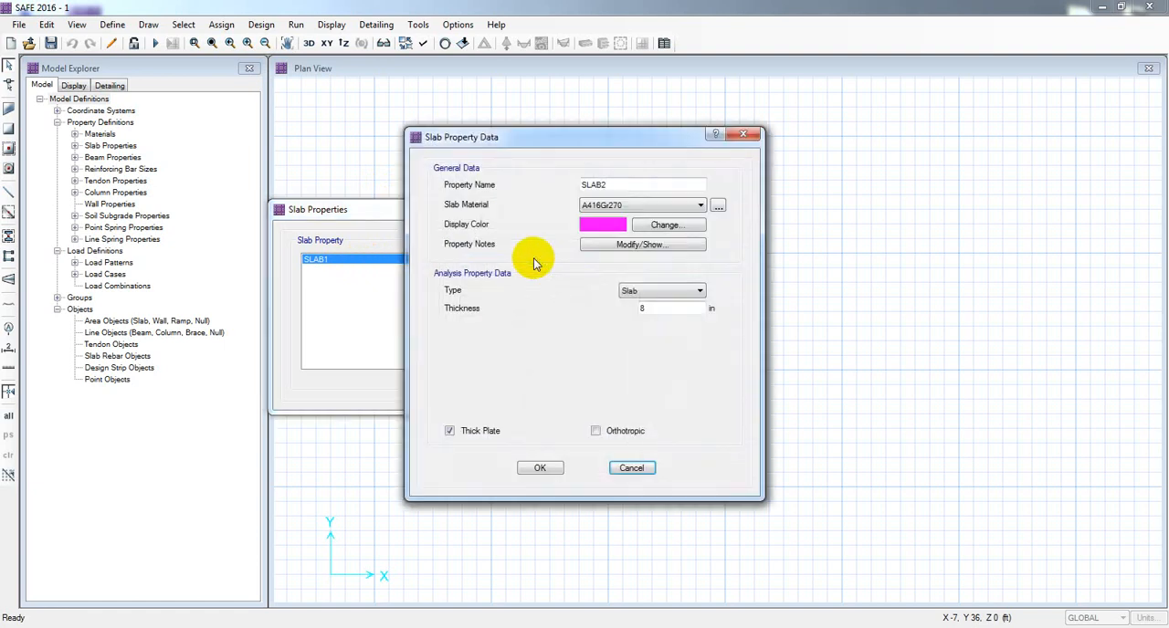
double_click(634, 186)
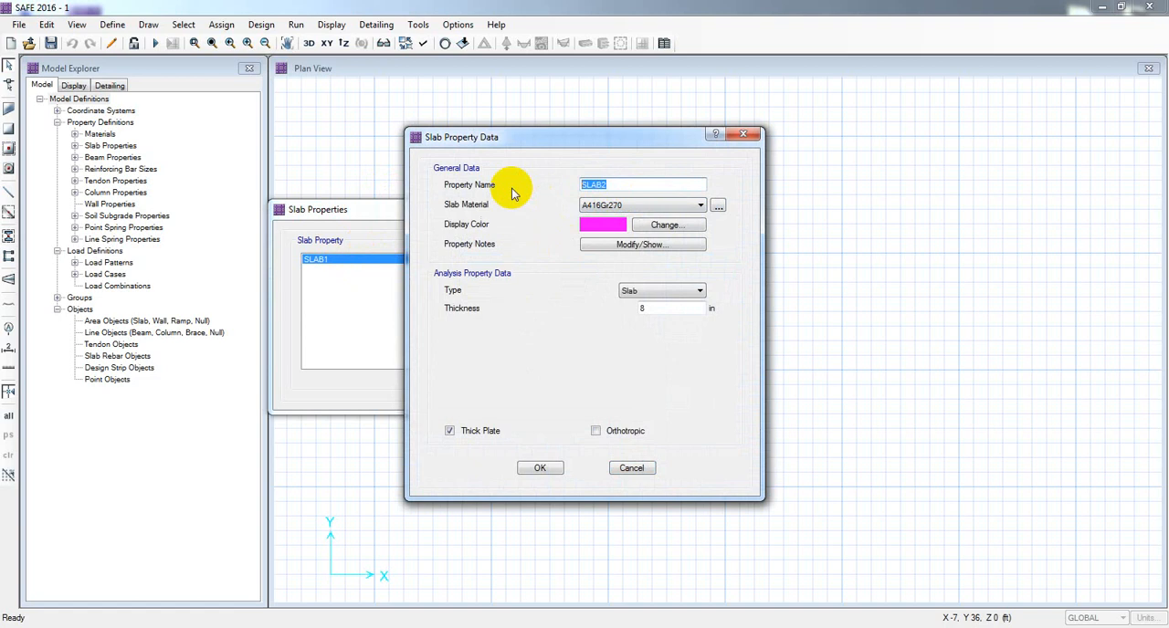
text(Footing)
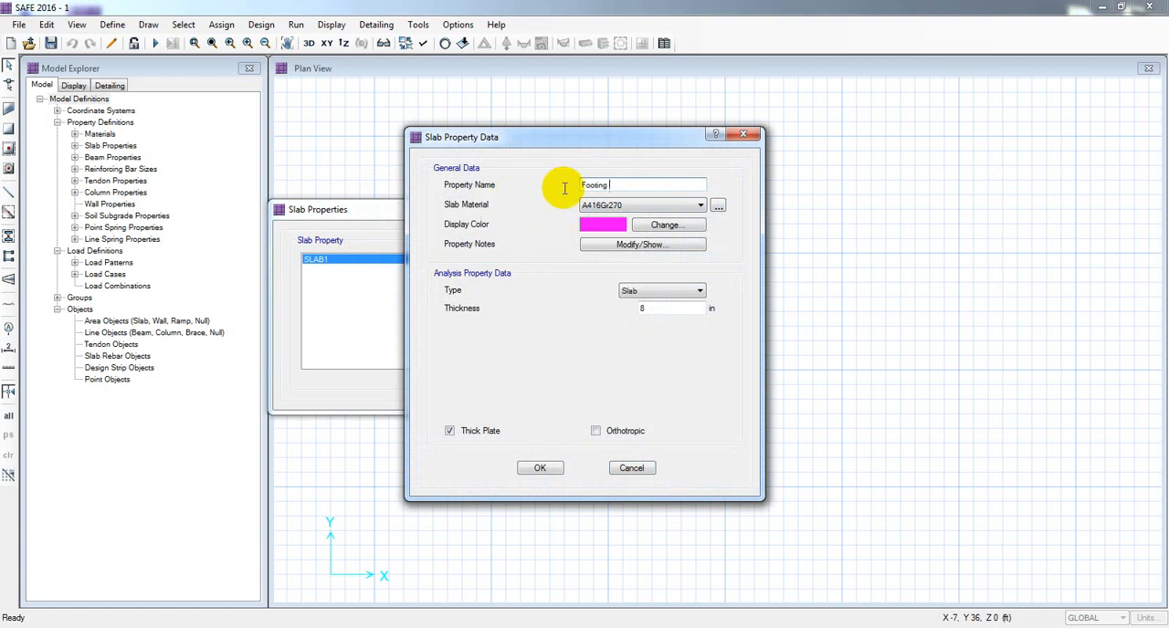
Set the new property's type to Footing and open its thickness for editing.
click(648, 291)
click(649, 365)
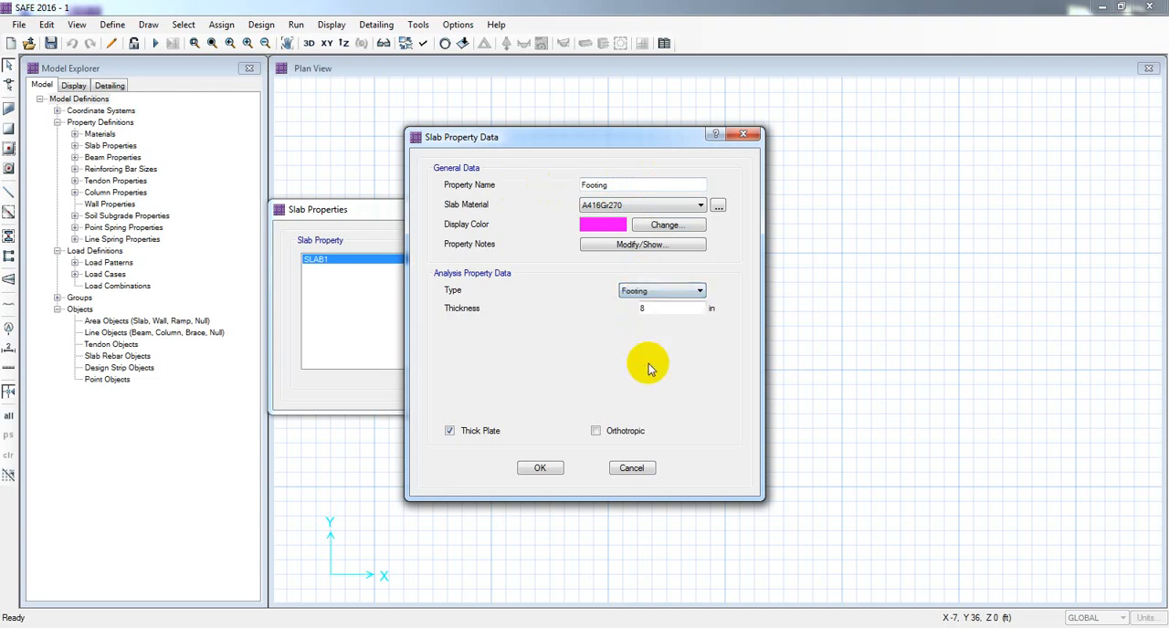
double_click(673, 308)
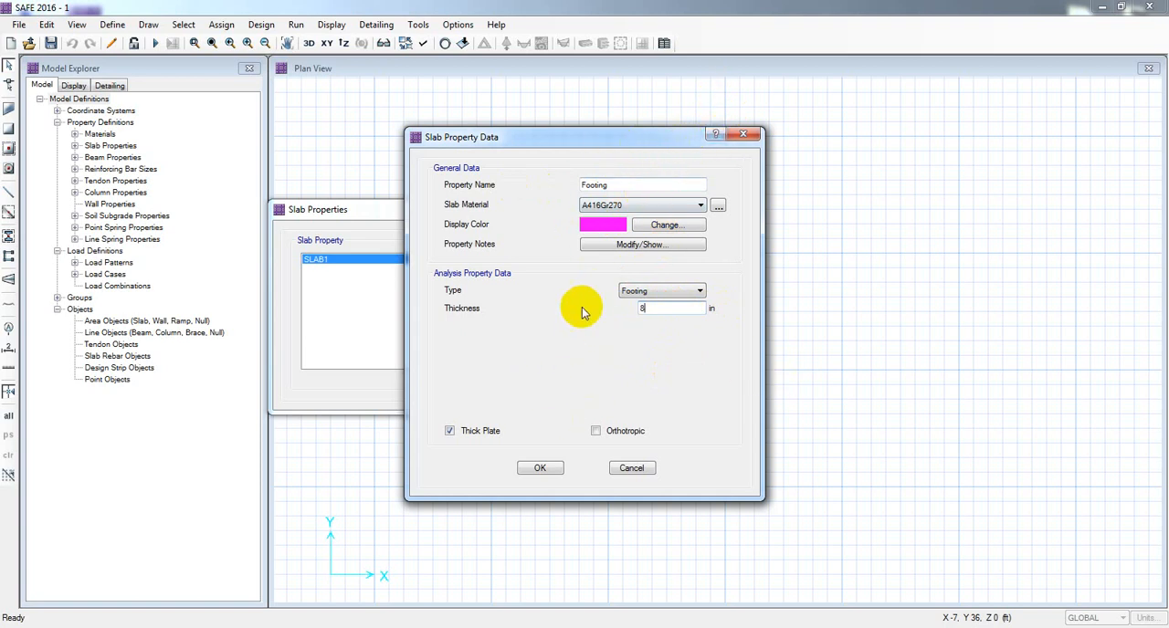
Open the Capture image from the desktop and examine the column base reaction values.
click(1132, 627)
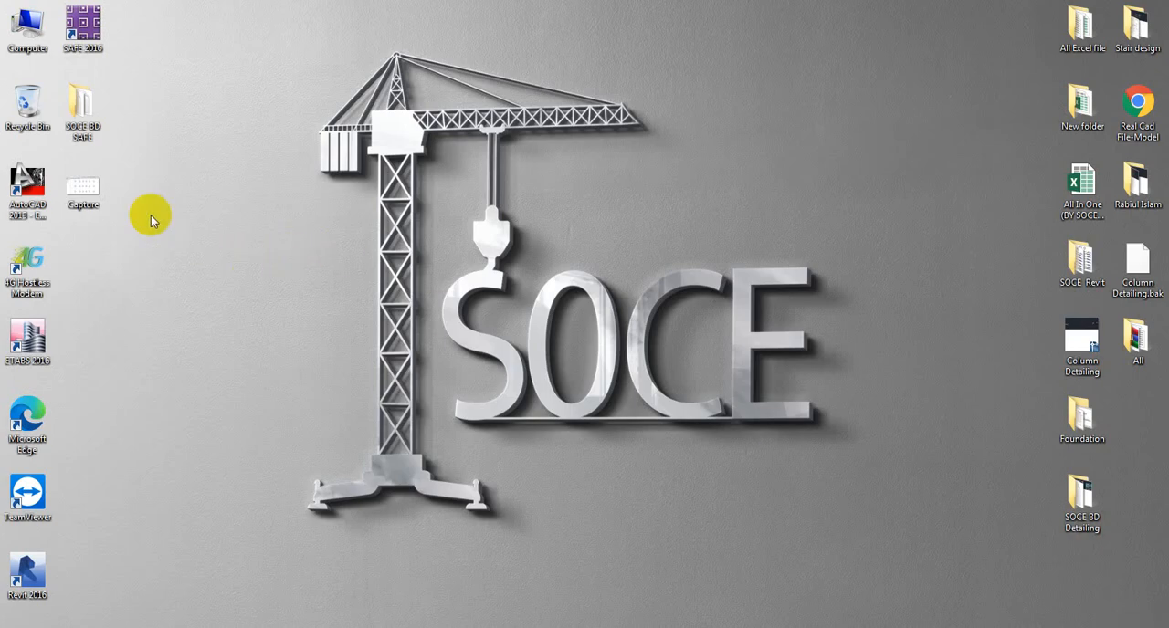
double_click(84, 190)
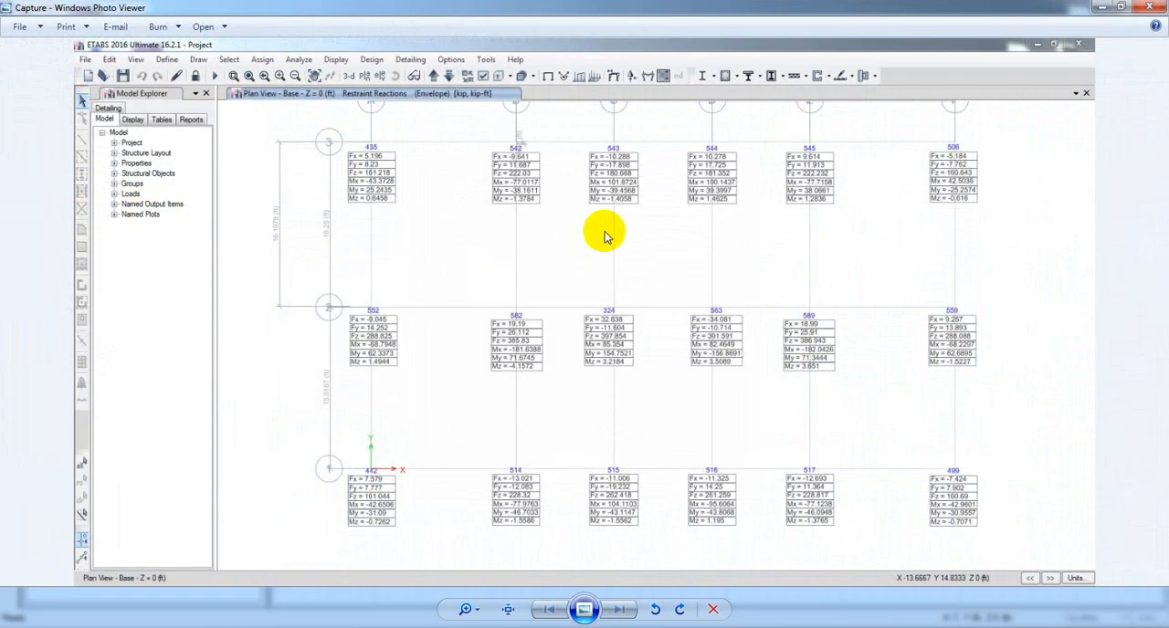
scroll(402, 292, up, 1)
drag(433, 347, 423, 295)
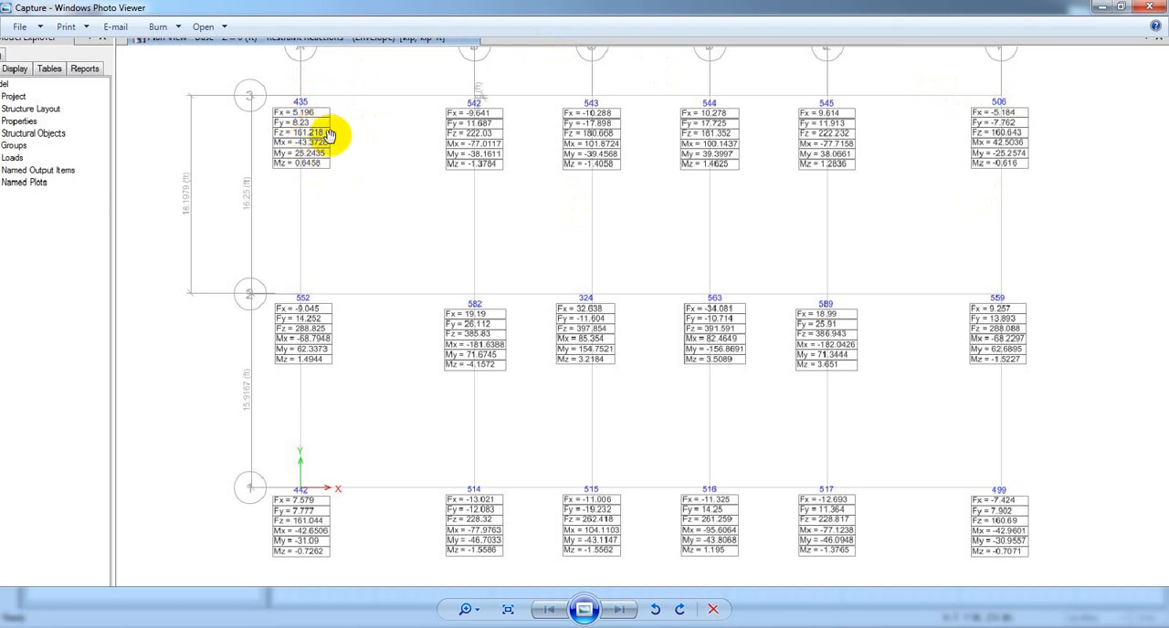
mouse_move(444, 178)
mouse_down()
mouse_move(441, 204)
mouse_move(437, 176)
mouse_move(436, 190)
mouse_up()
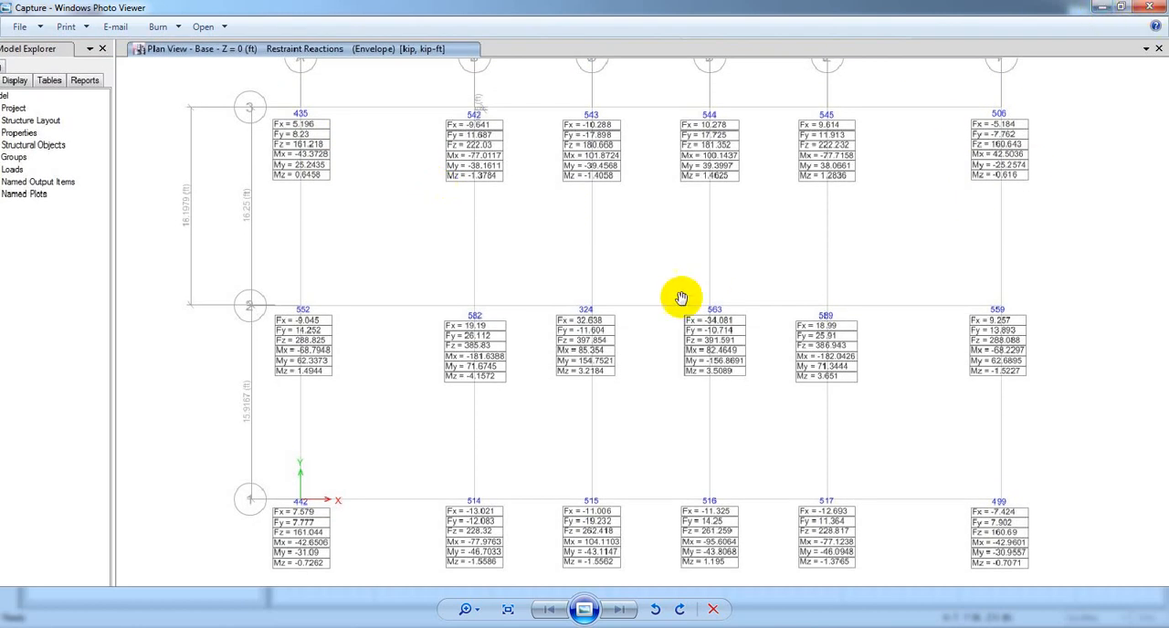
drag(645, 344, 643, 340)
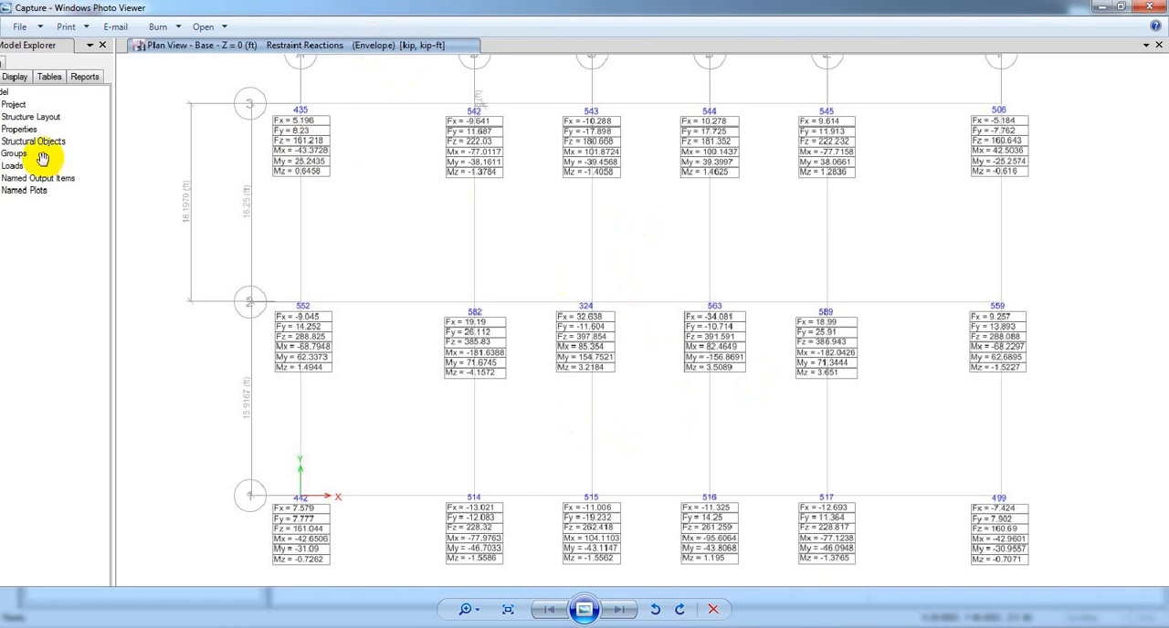
double_click(410, 7)
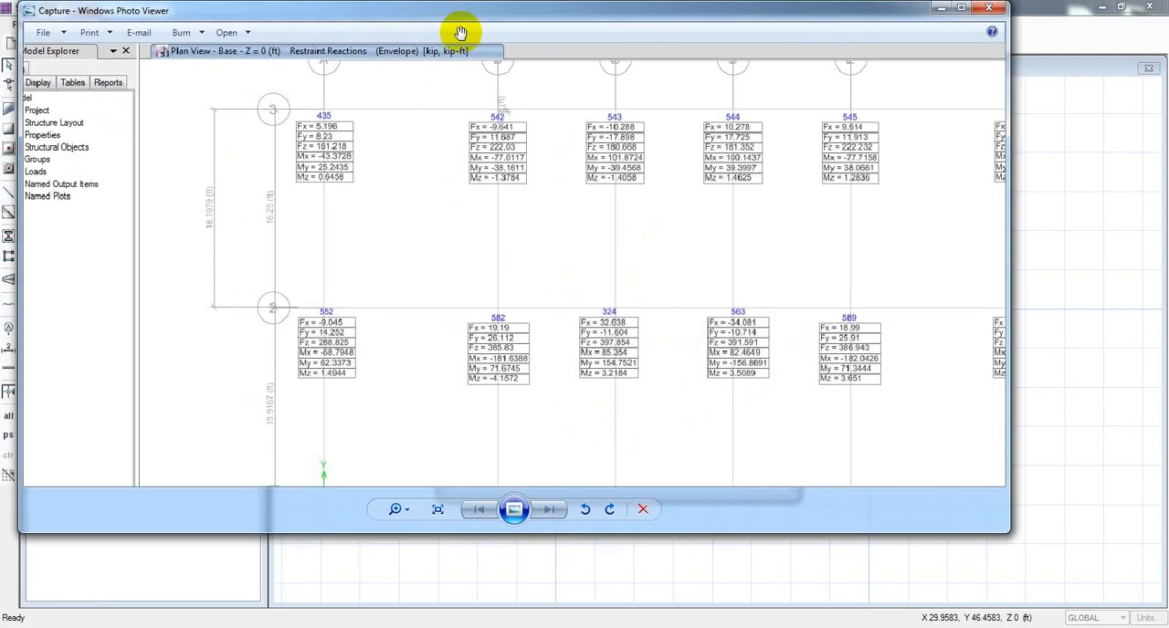
click(961, 8)
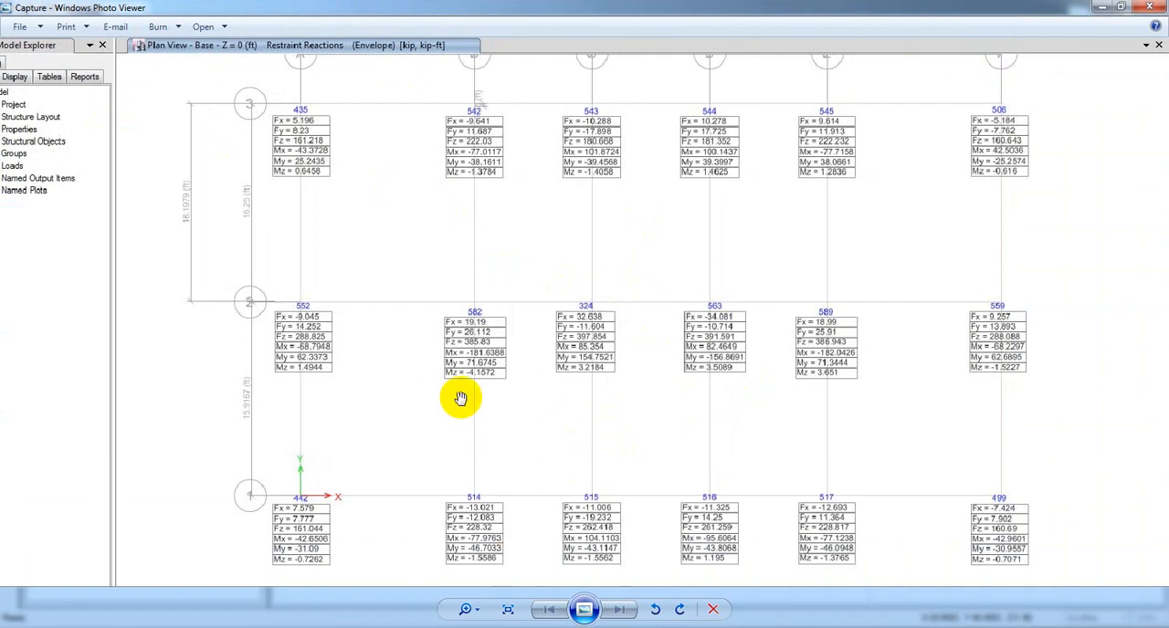
drag(520, 390, 518, 401)
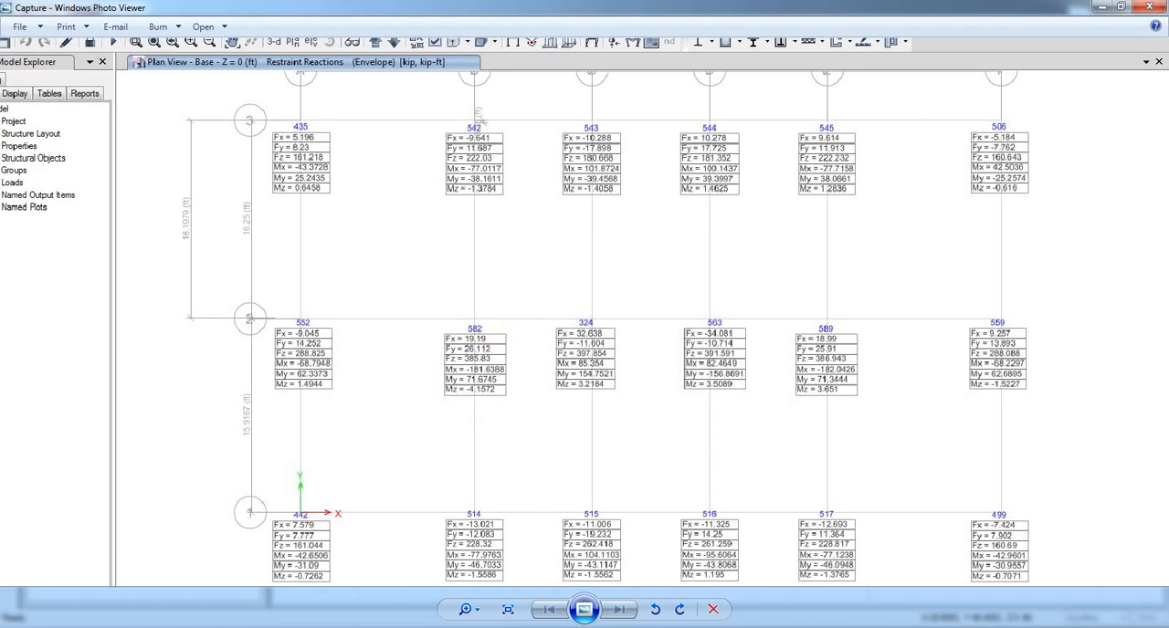
Enter 100 kips as the Total Live Load in the footing spreadsheet.
click(395, 604)
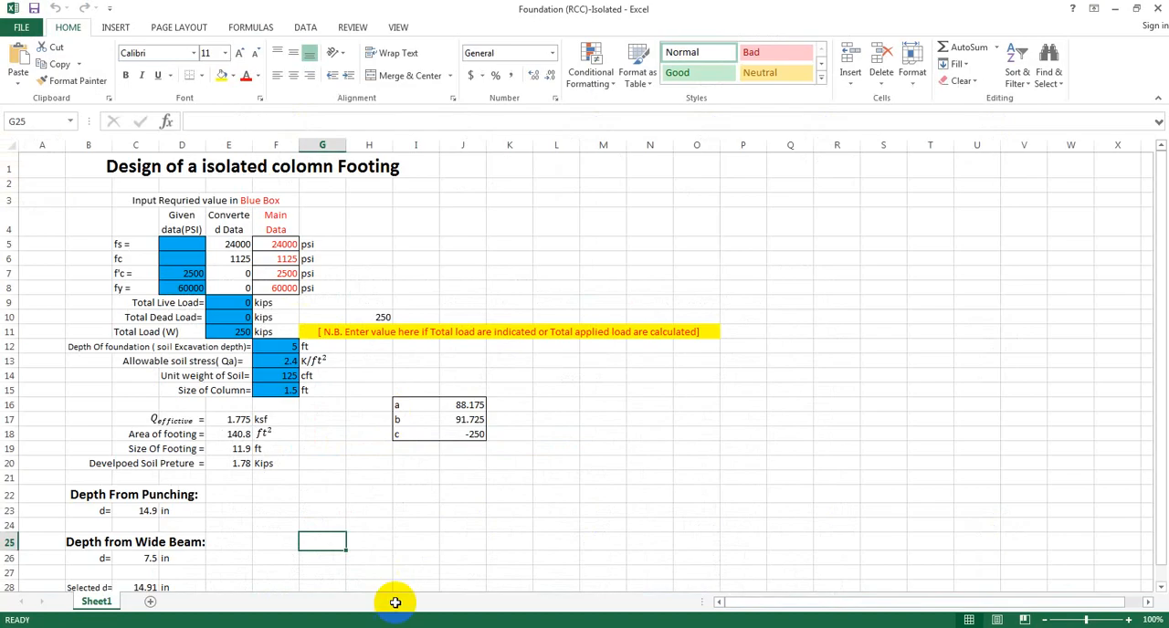
click(302, 318)
click(232, 302)
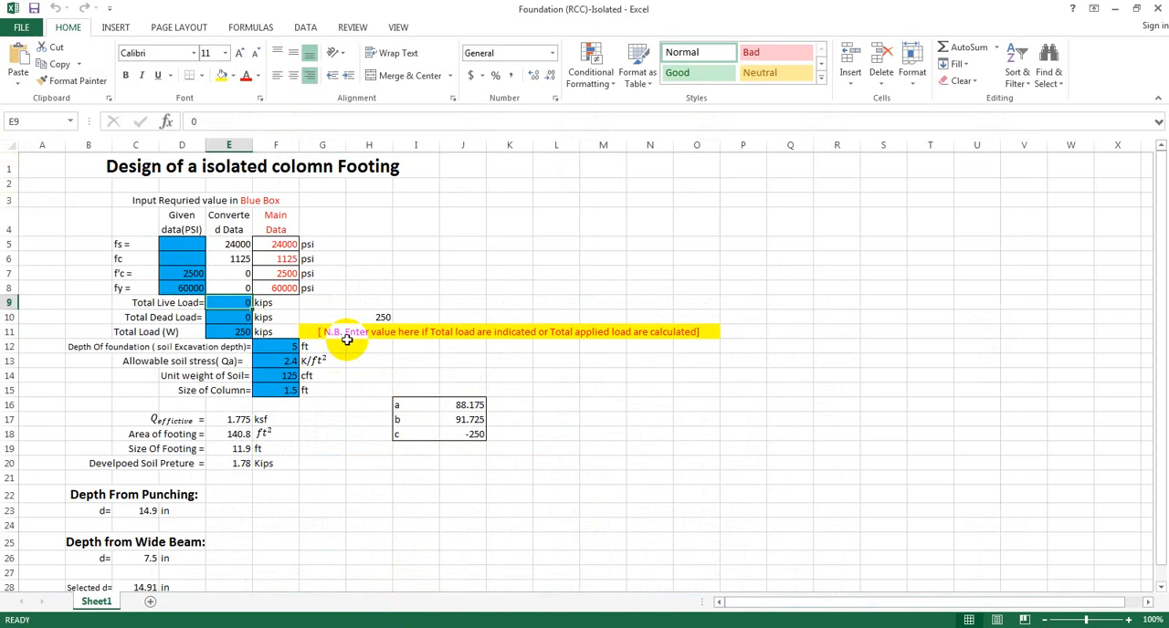
click(418, 605)
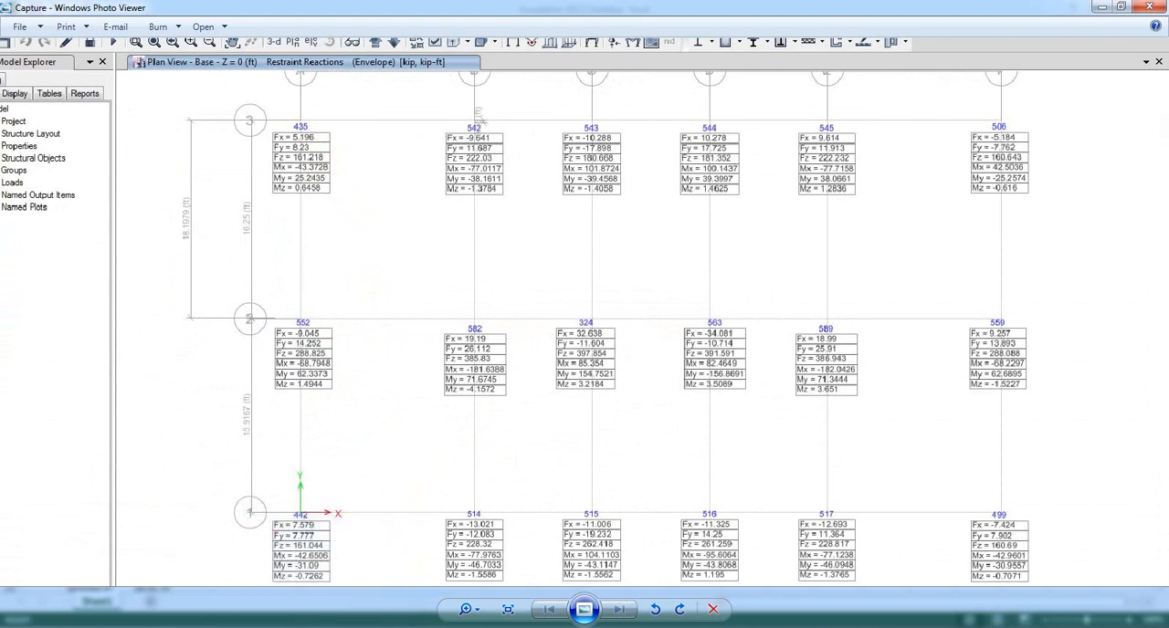
mouse_move(390, 605)
click(381, 561)
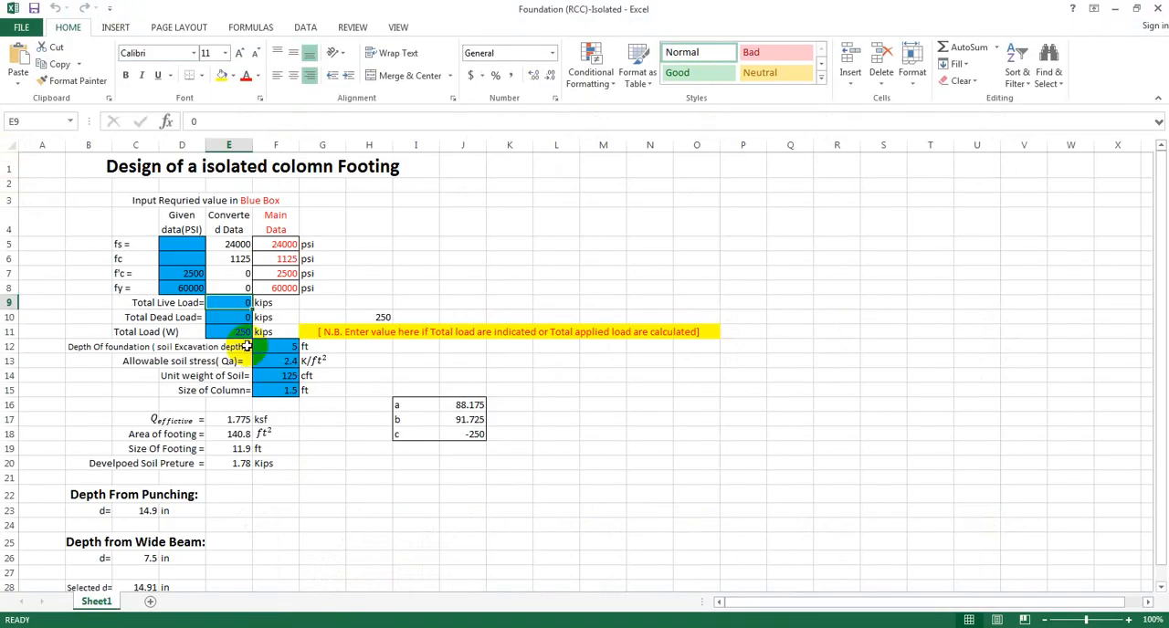
text(1)
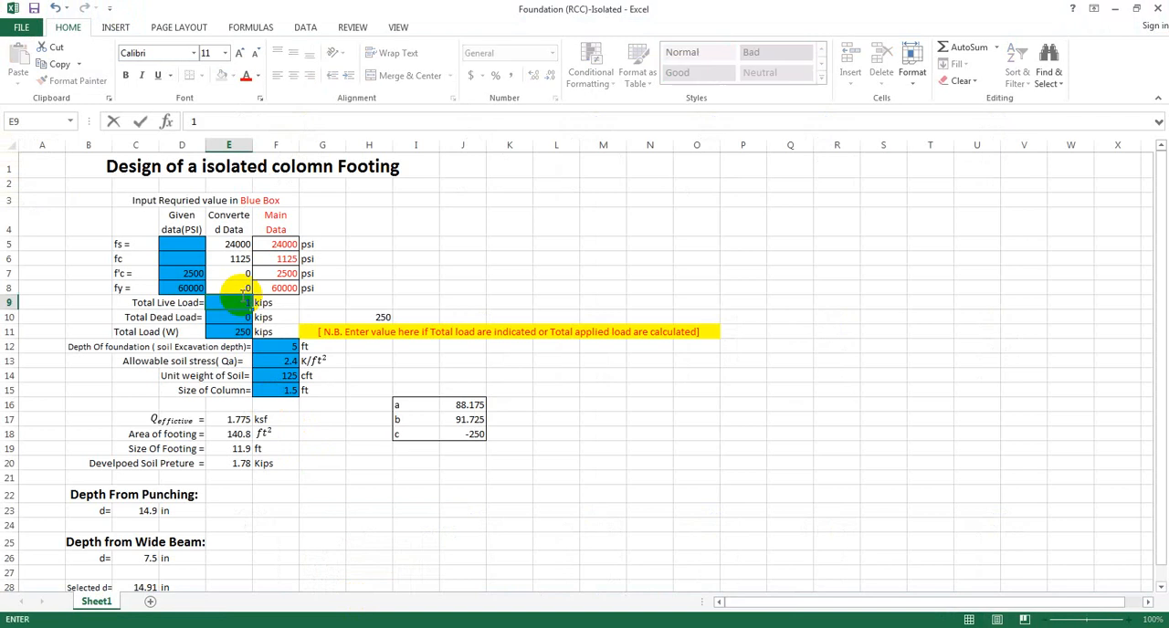
text(00)
key(Return)
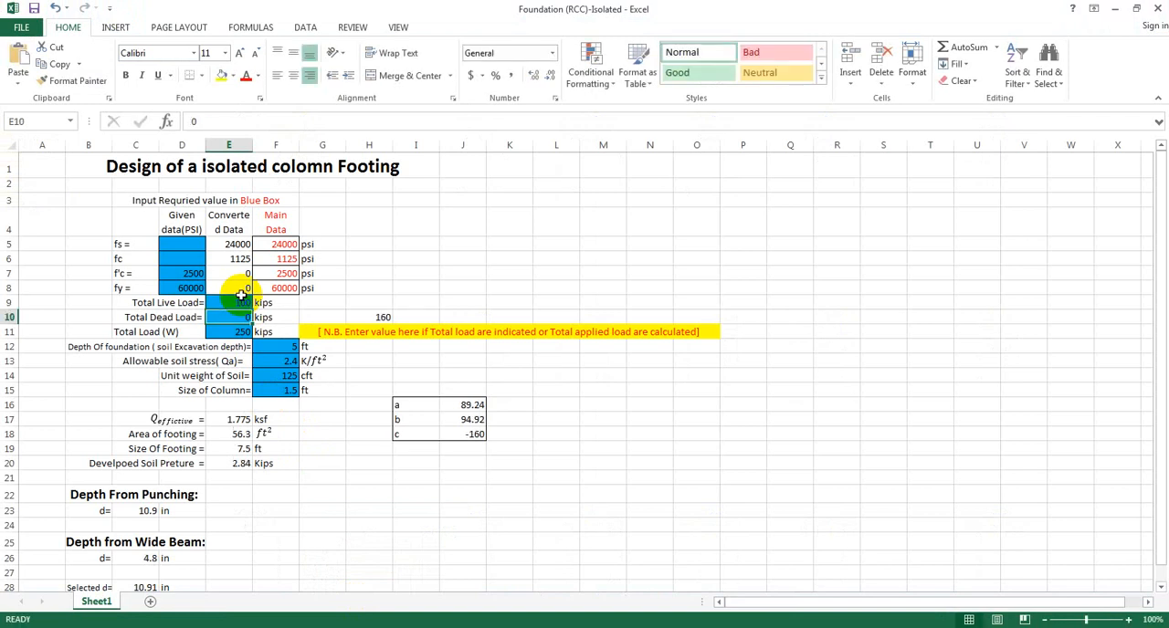
Set the Total Dead Load to 200 kips and review the recalculated footing size and depth.
click(351, 477)
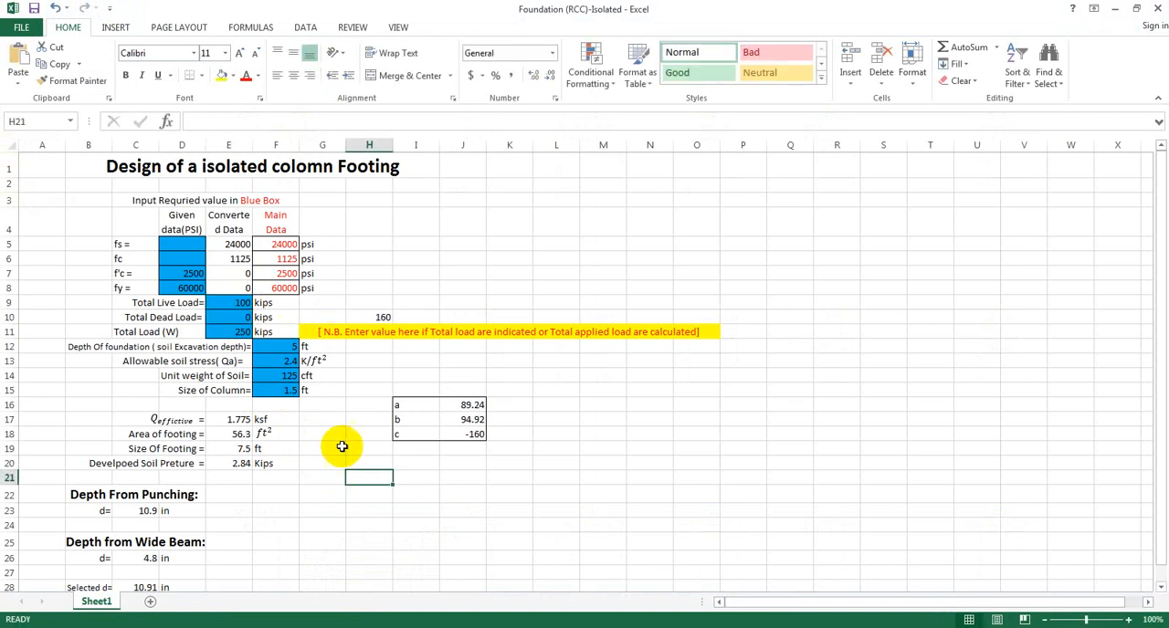
click(243, 317)
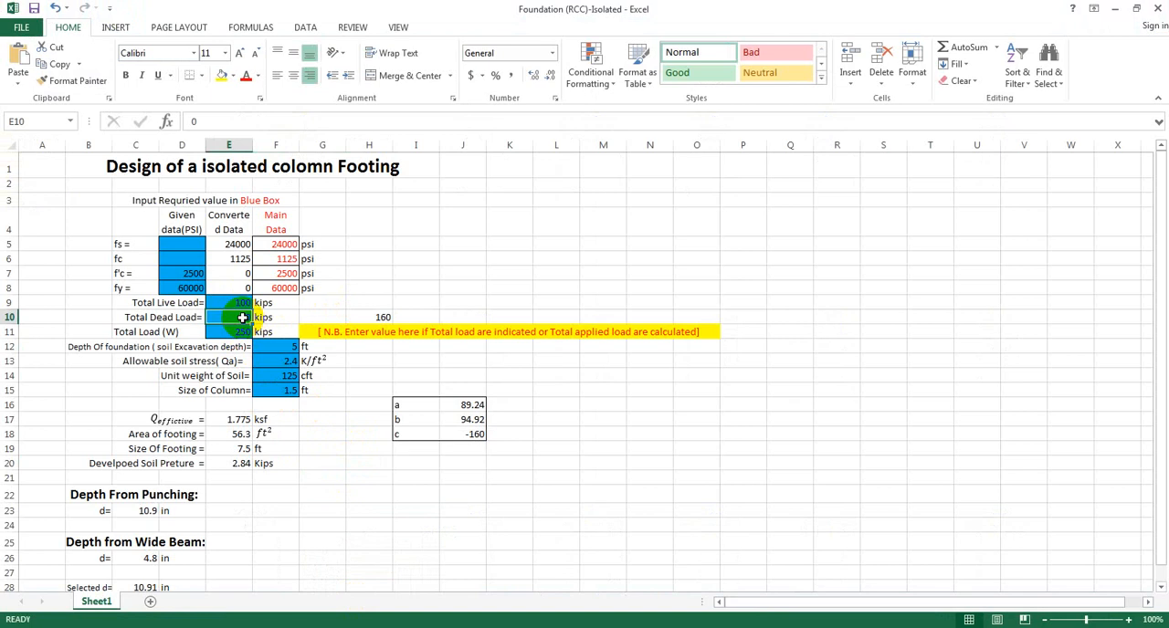
text(200)
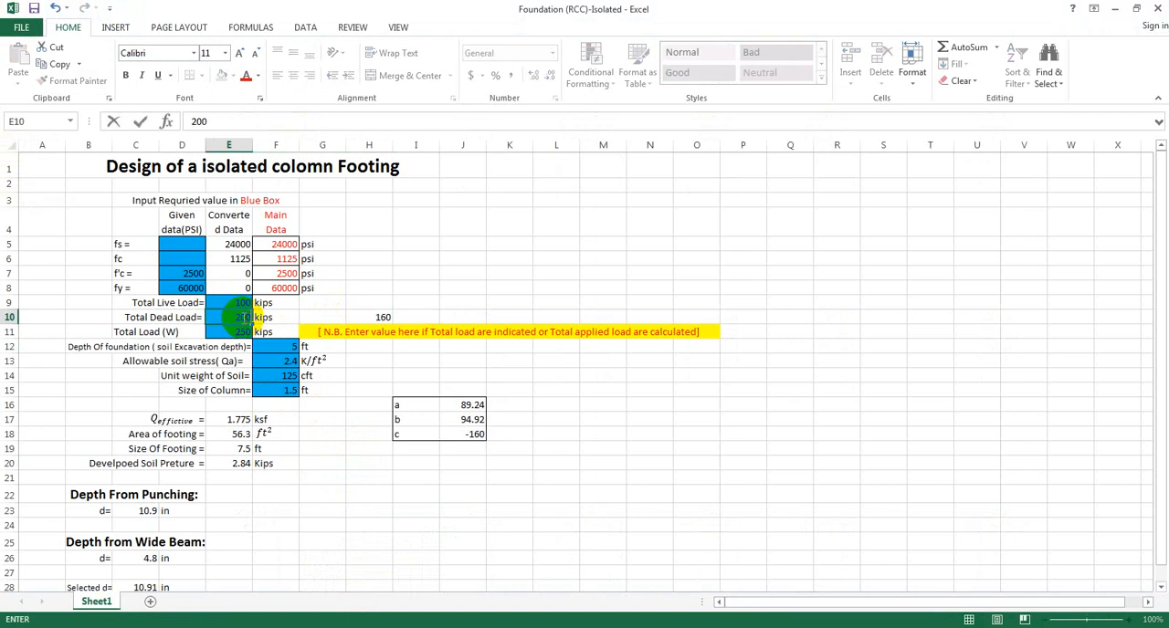
key(Return)
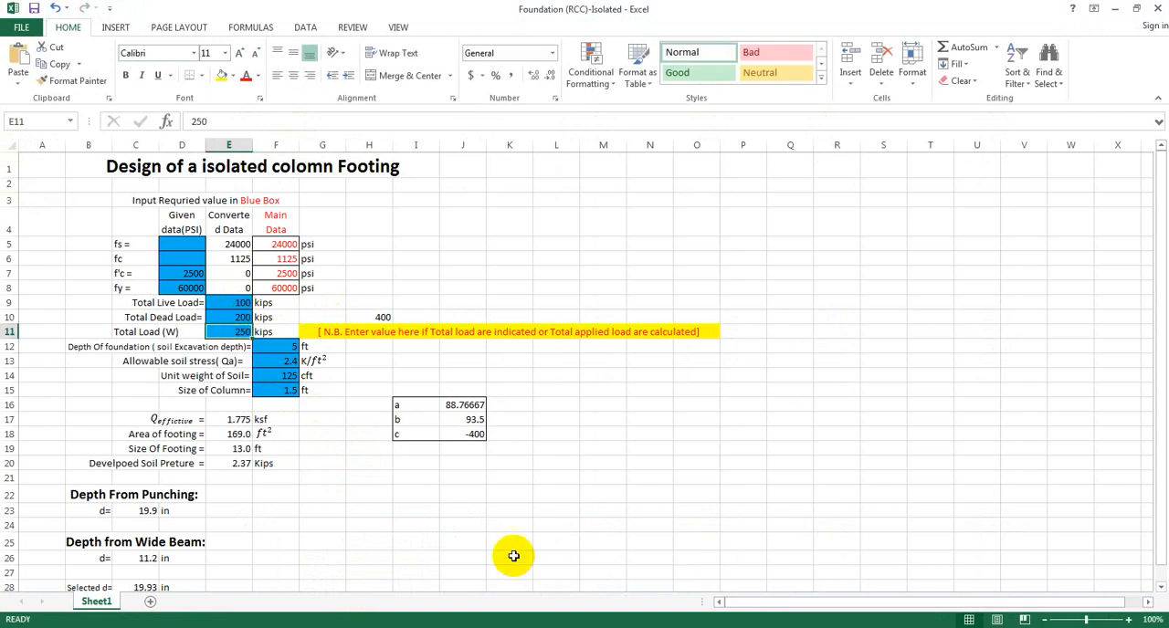
click(479, 498)
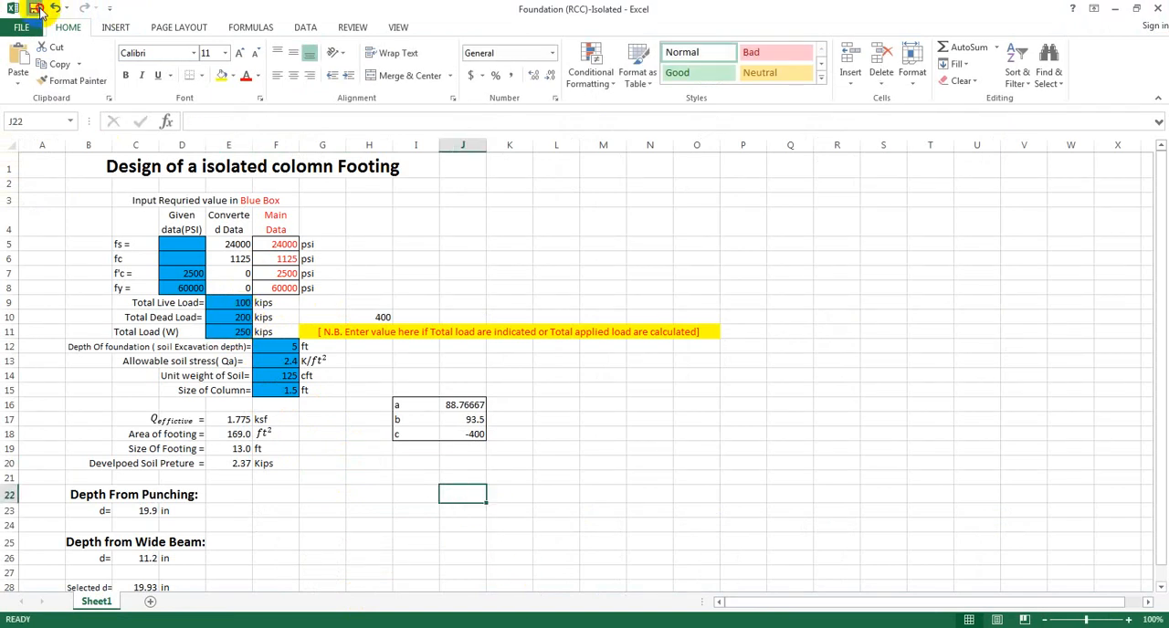
click(649, 463)
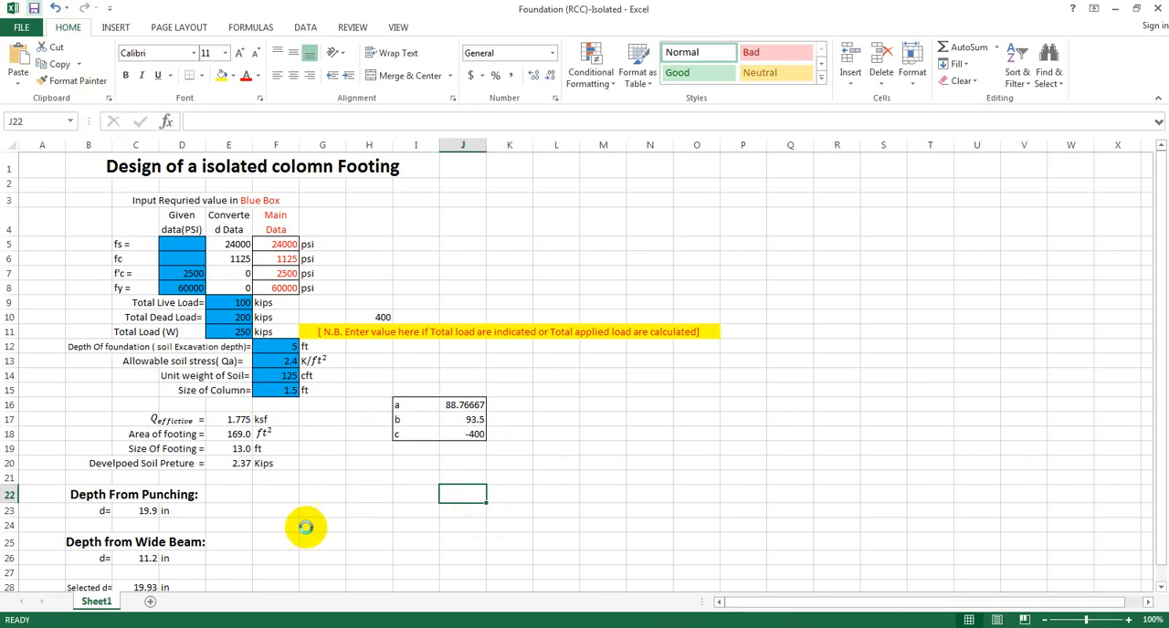
scroll(298, 528, down, 1)
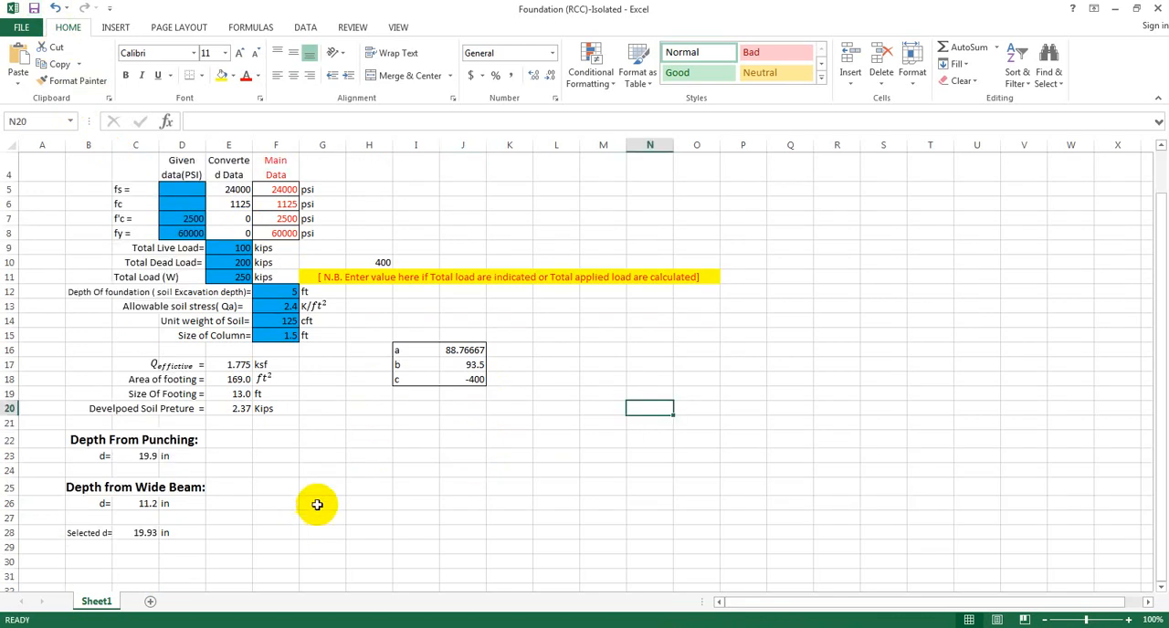
scroll(320, 498, down, 1)
scroll(326, 486, down, 1)
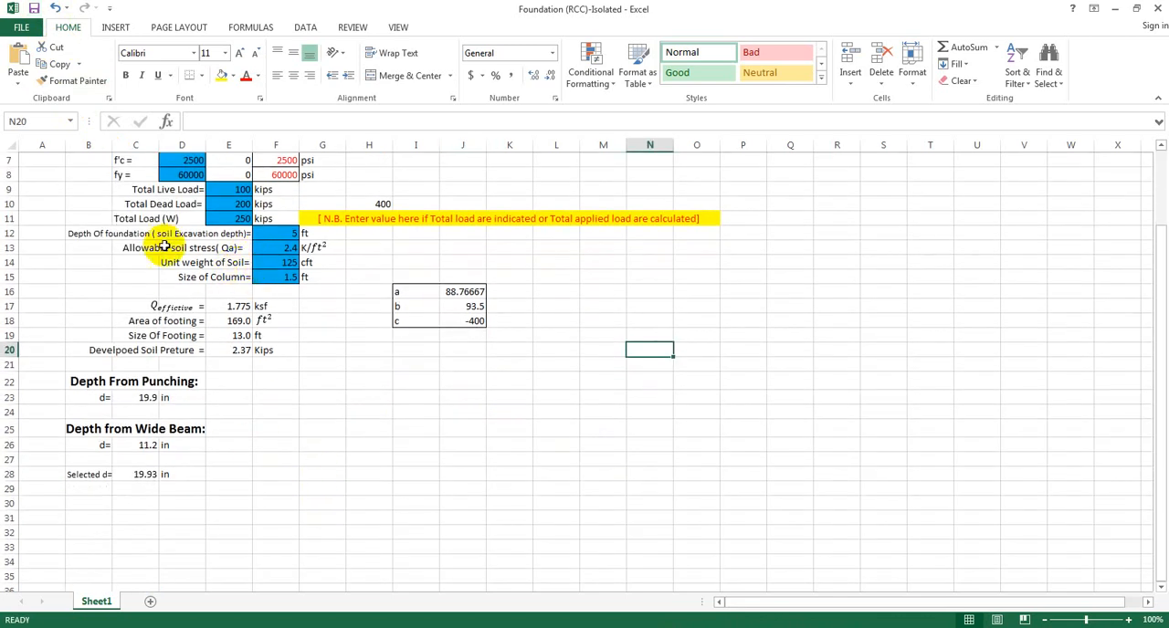
Set the Depth of foundation (soil excavation depth) to 4 ft in the footing spreadsheet.
scroll(278, 347, up, 2)
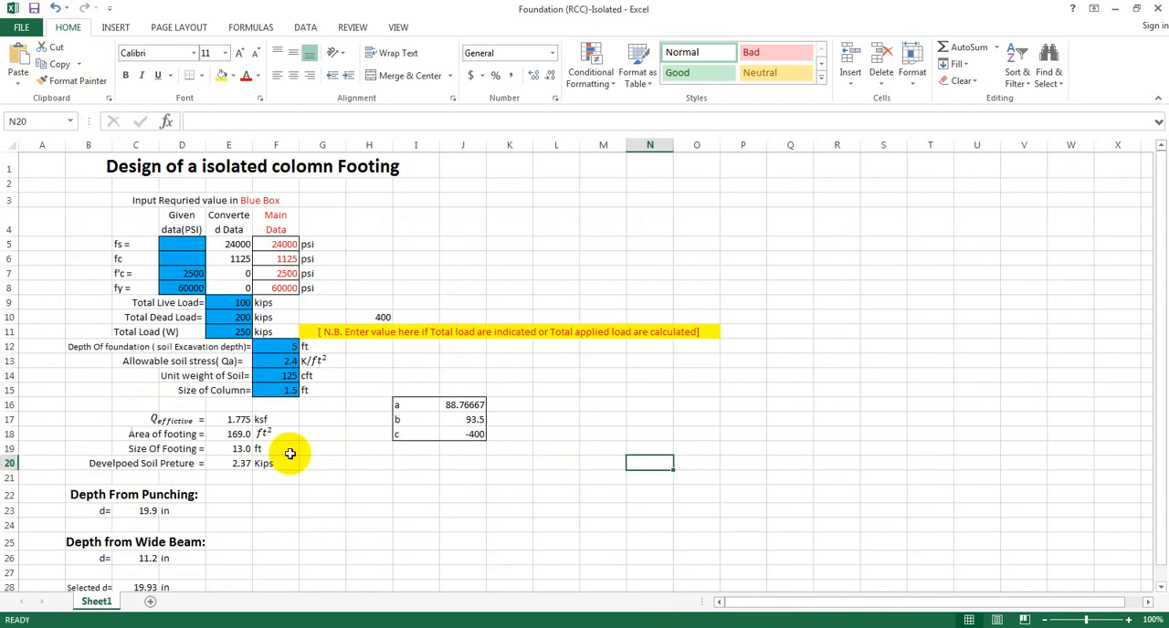
click(286, 350)
click(320, 507)
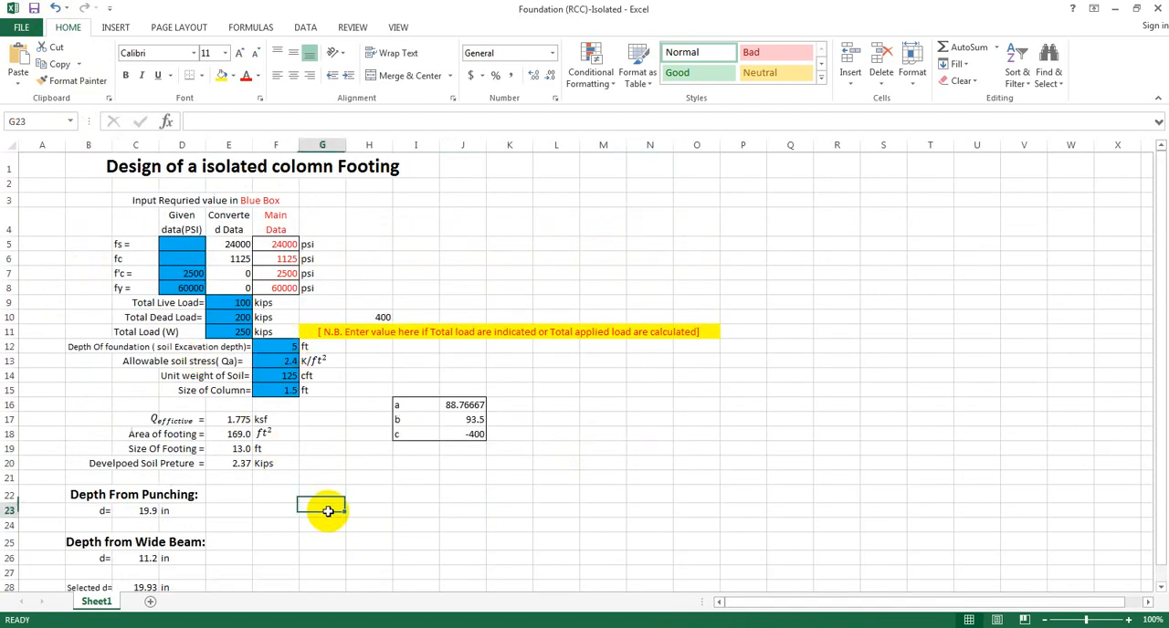
click(287, 351)
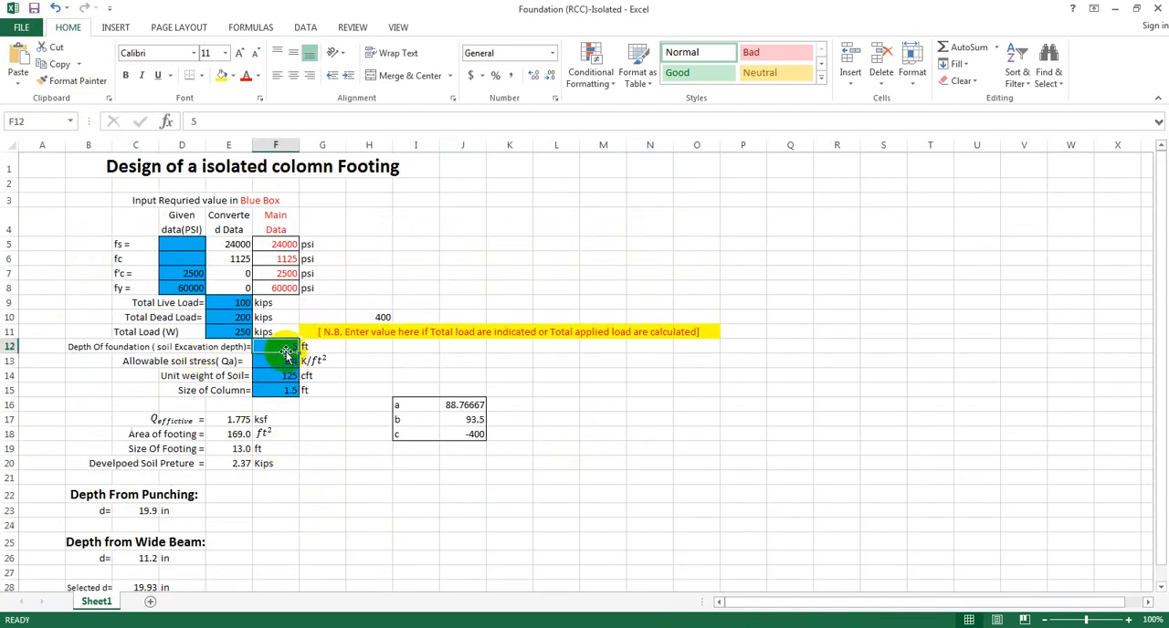
click(299, 510)
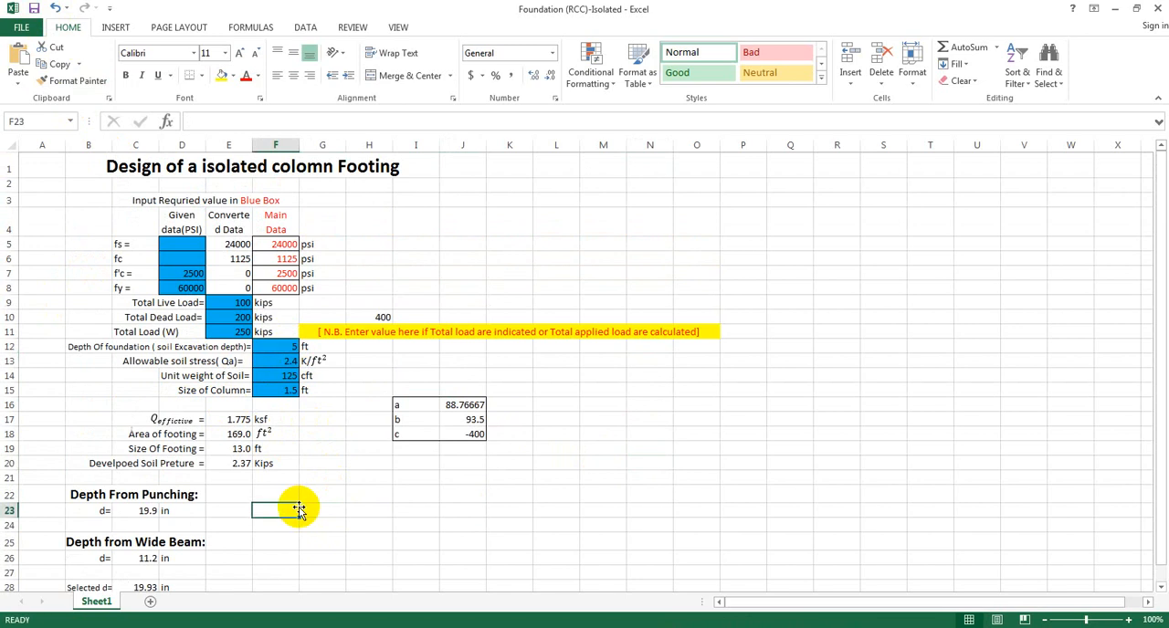
click(377, 512)
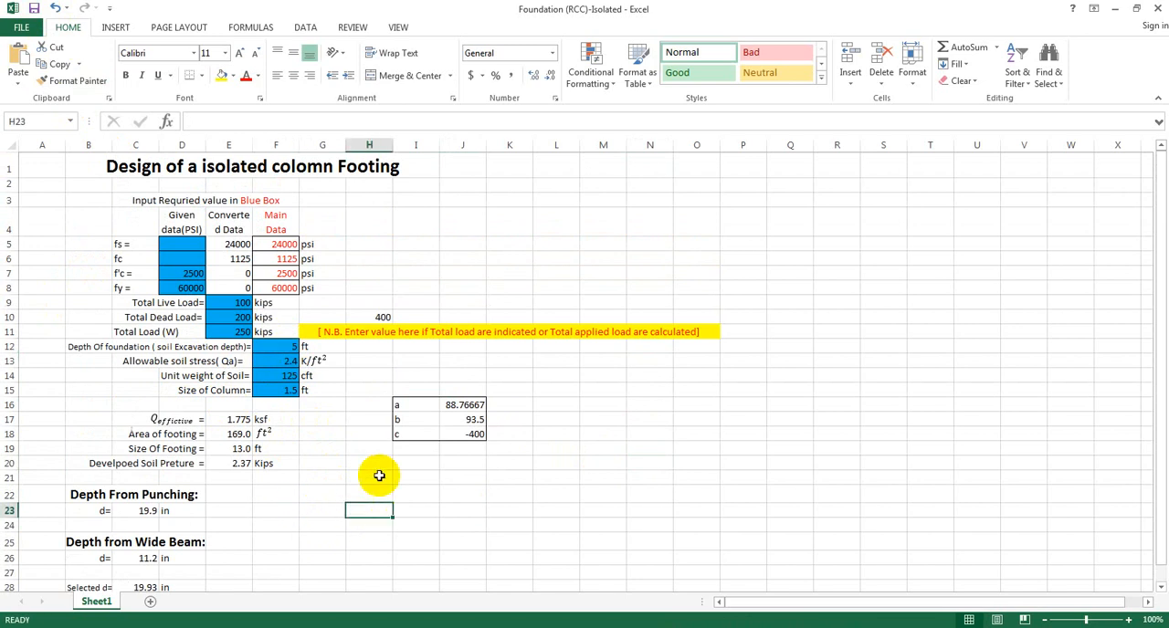
click(282, 345)
click(320, 446)
click(293, 346)
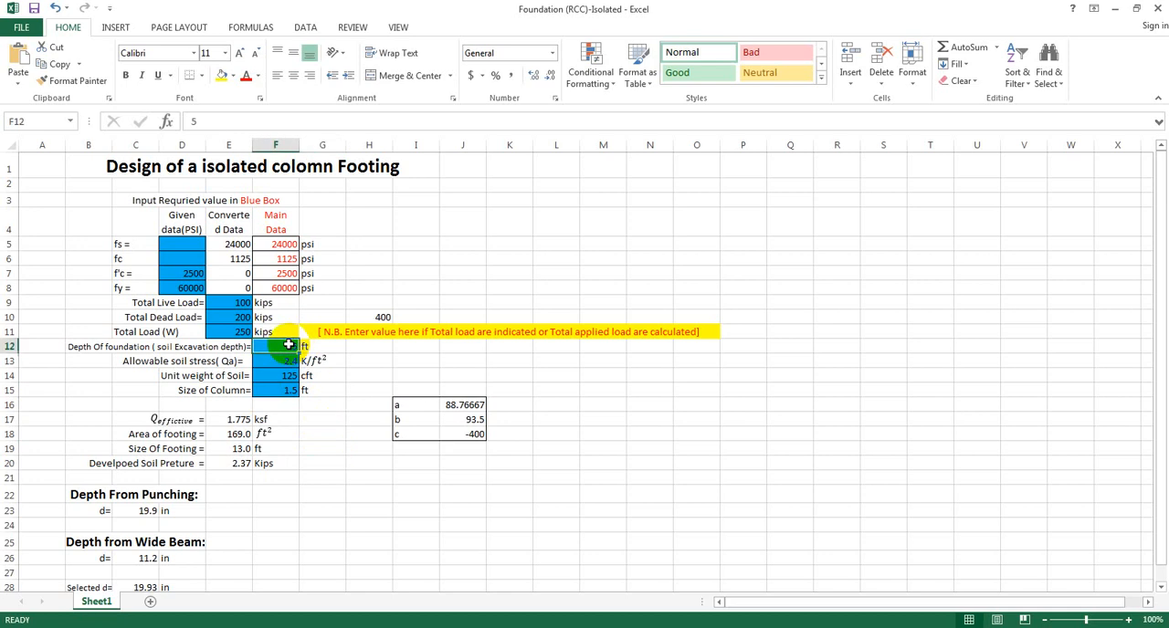
text(4)
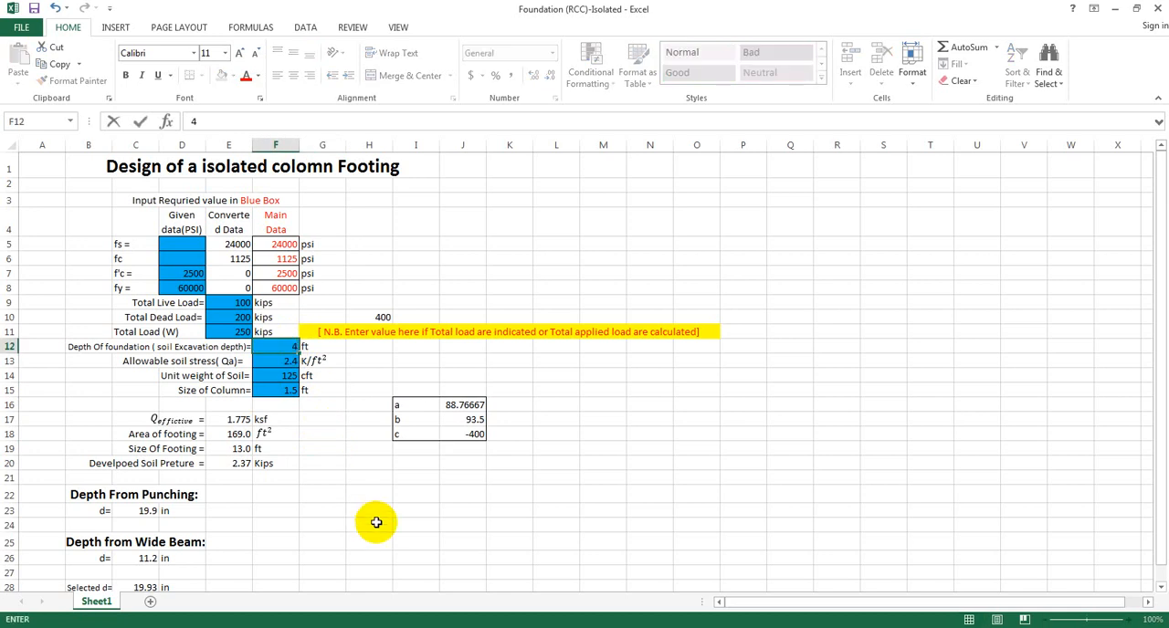
click(374, 523)
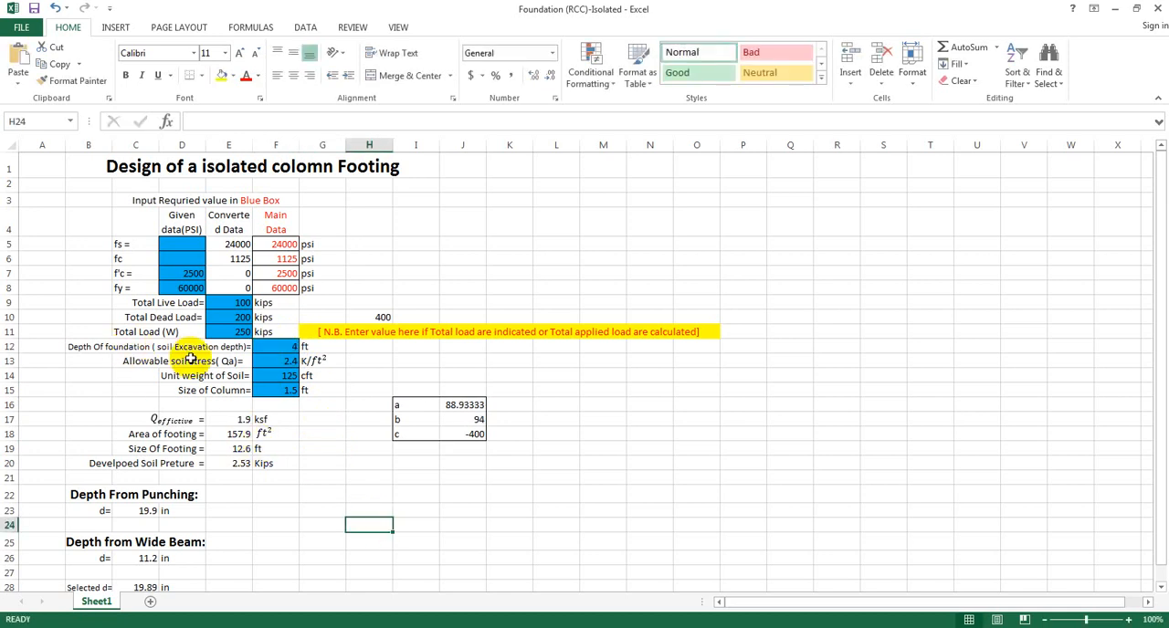
Set the Allowable soil stress (Qa) to 3.152 K/ft².
click(269, 363)
click(337, 511)
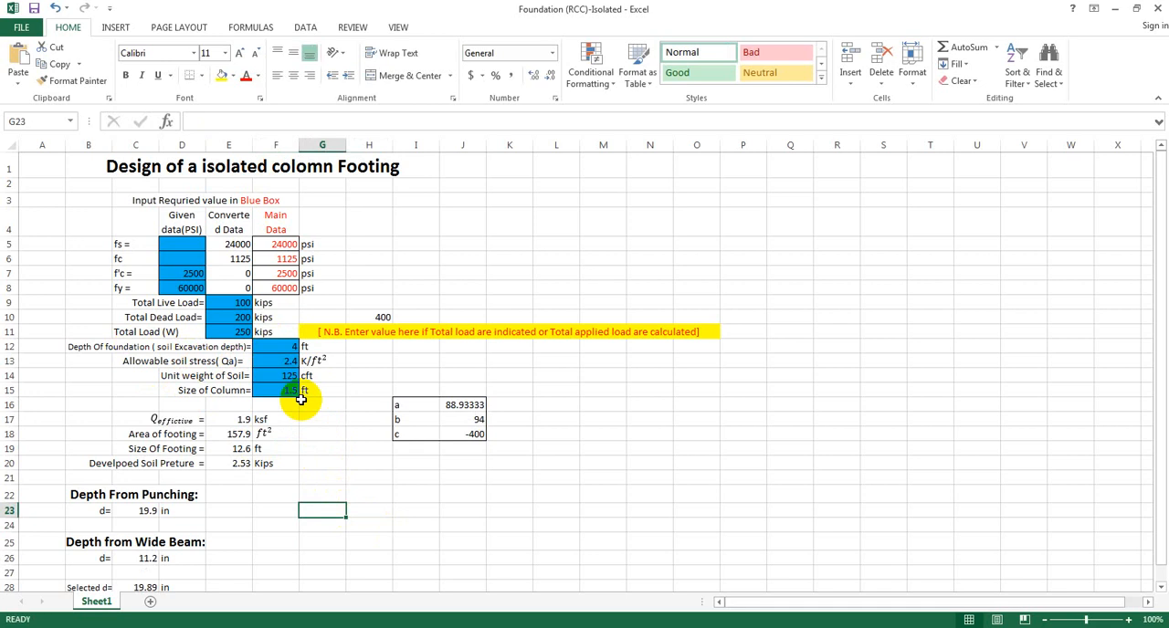
click(284, 363)
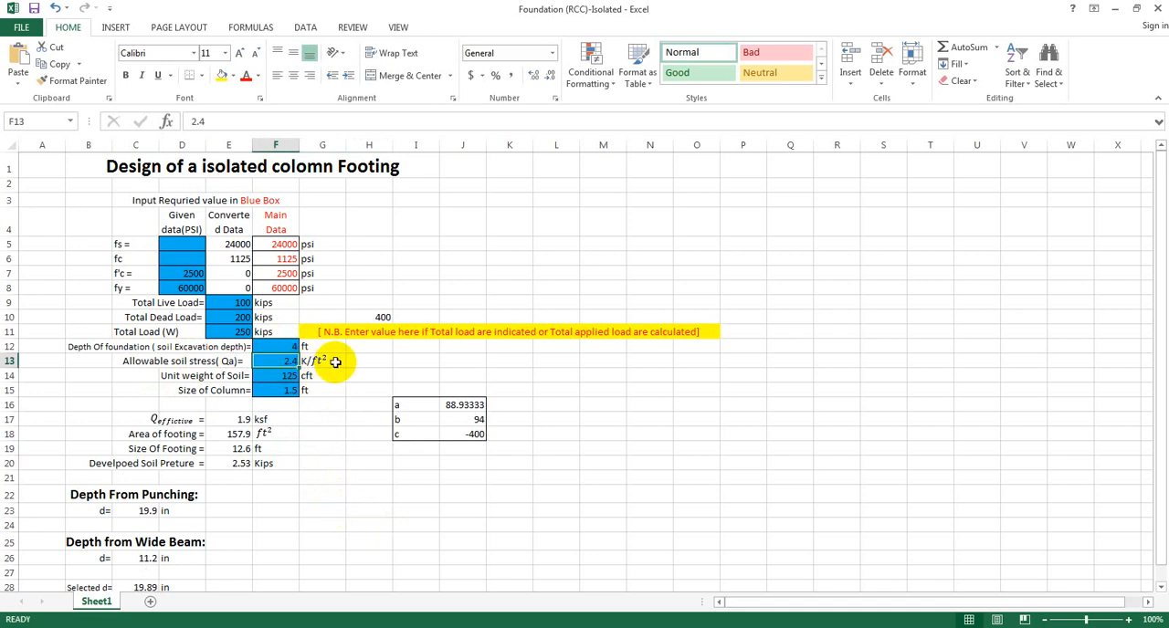
click(345, 519)
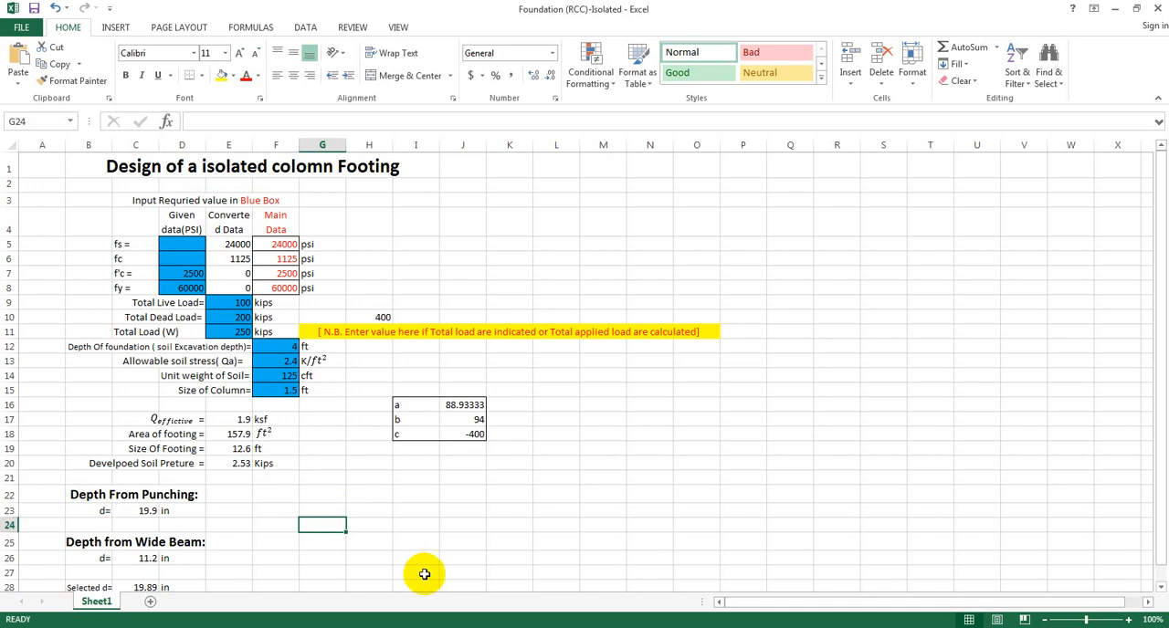
click(305, 449)
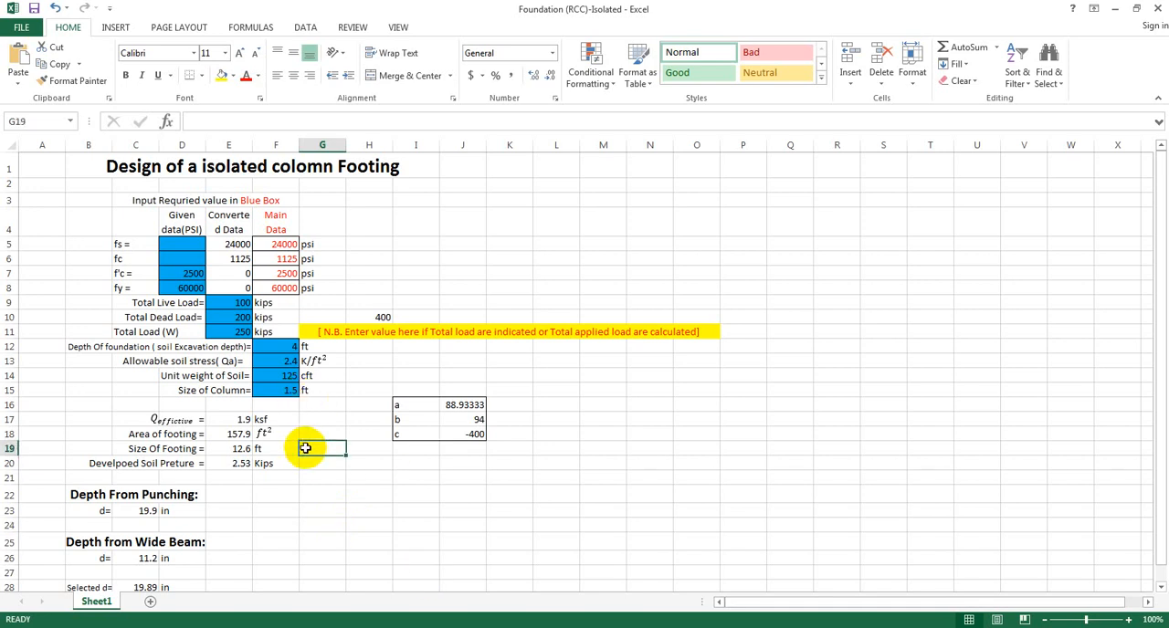
click(290, 360)
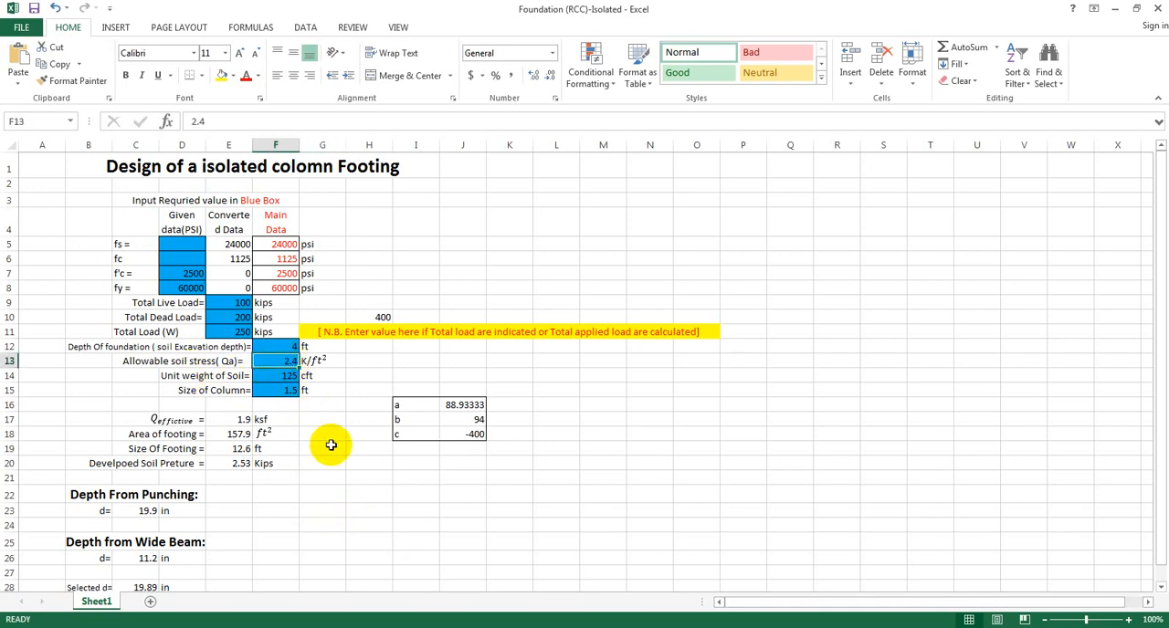
text(3.)
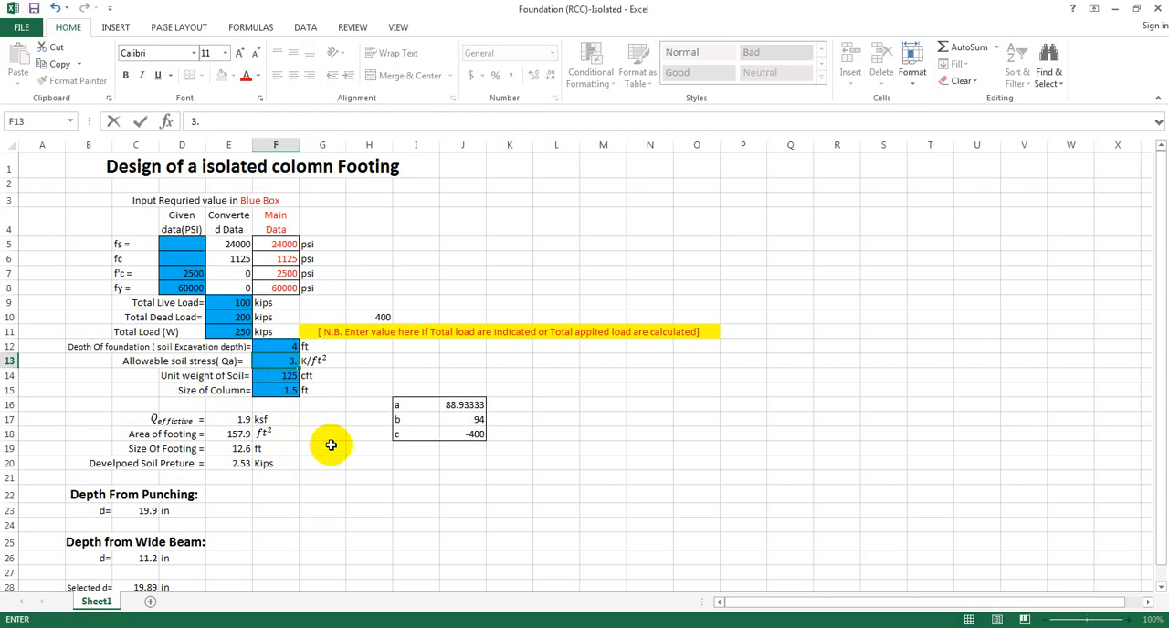
text(152)
key(Return)
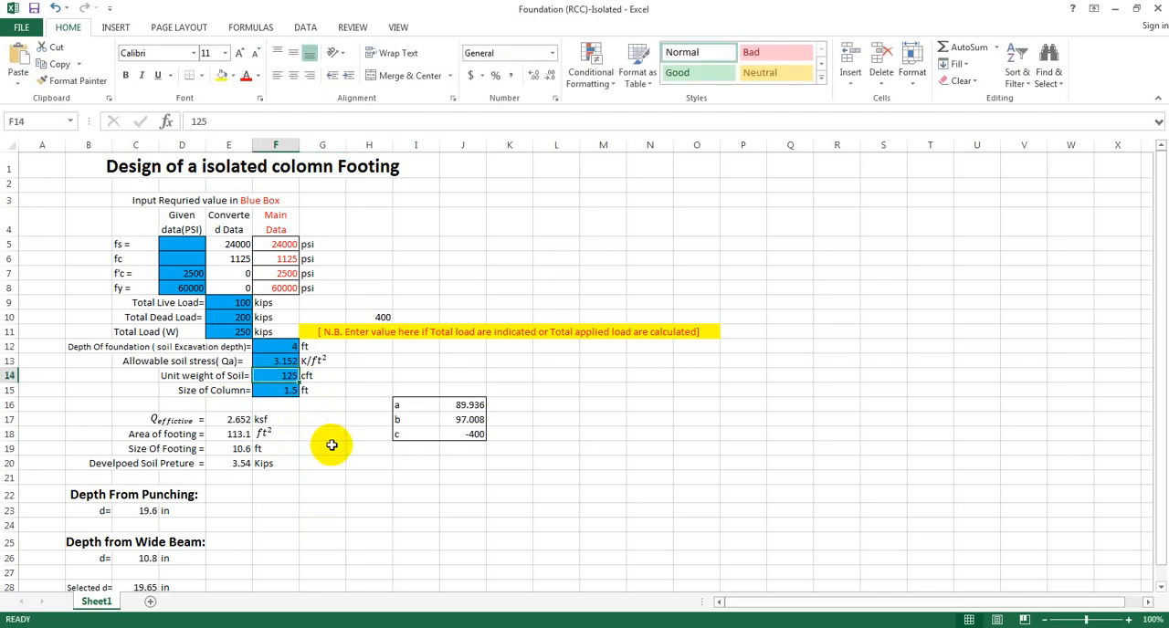
Examine the Size of Column input and the computed footing area, size and depths.
click(354, 501)
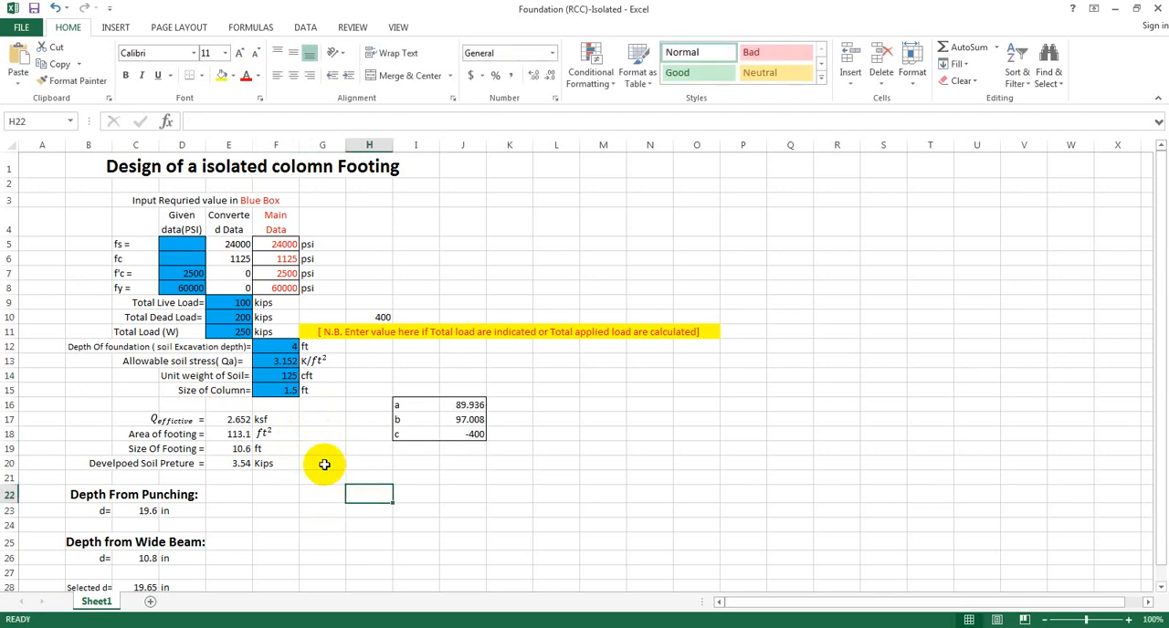
click(287, 391)
click(338, 493)
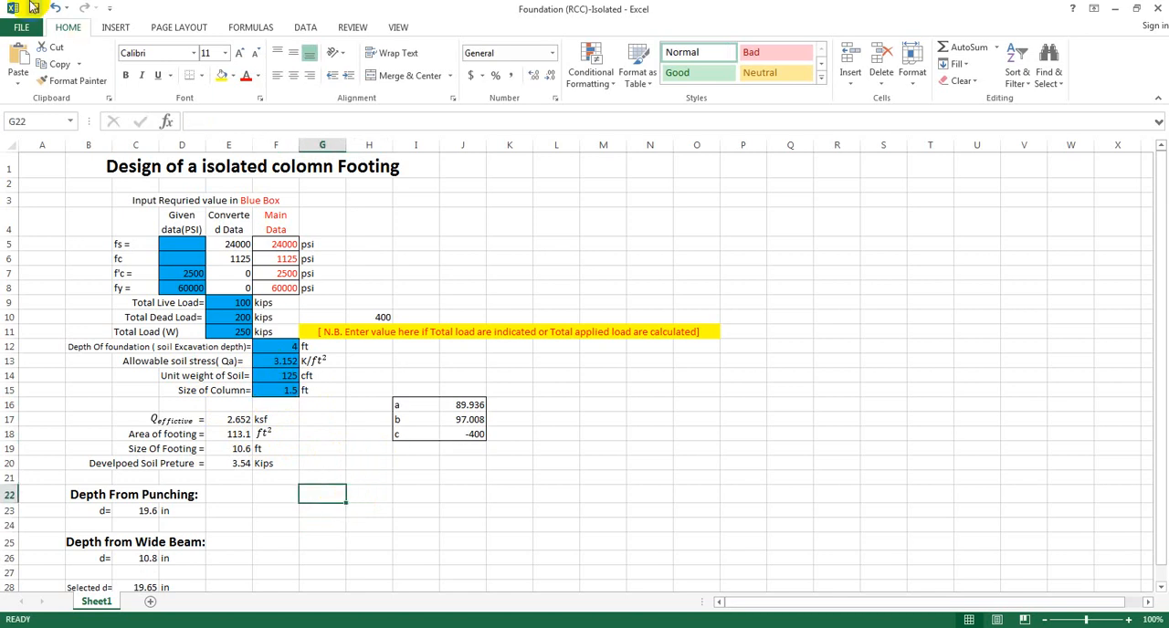
click(310, 419)
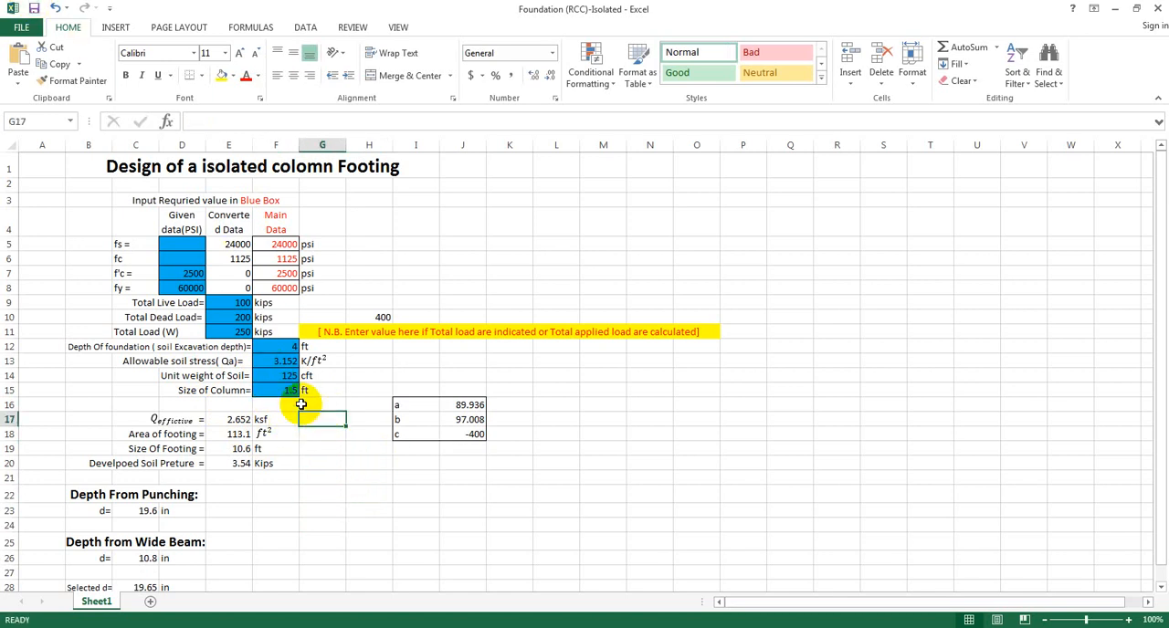
click(279, 390)
click(343, 437)
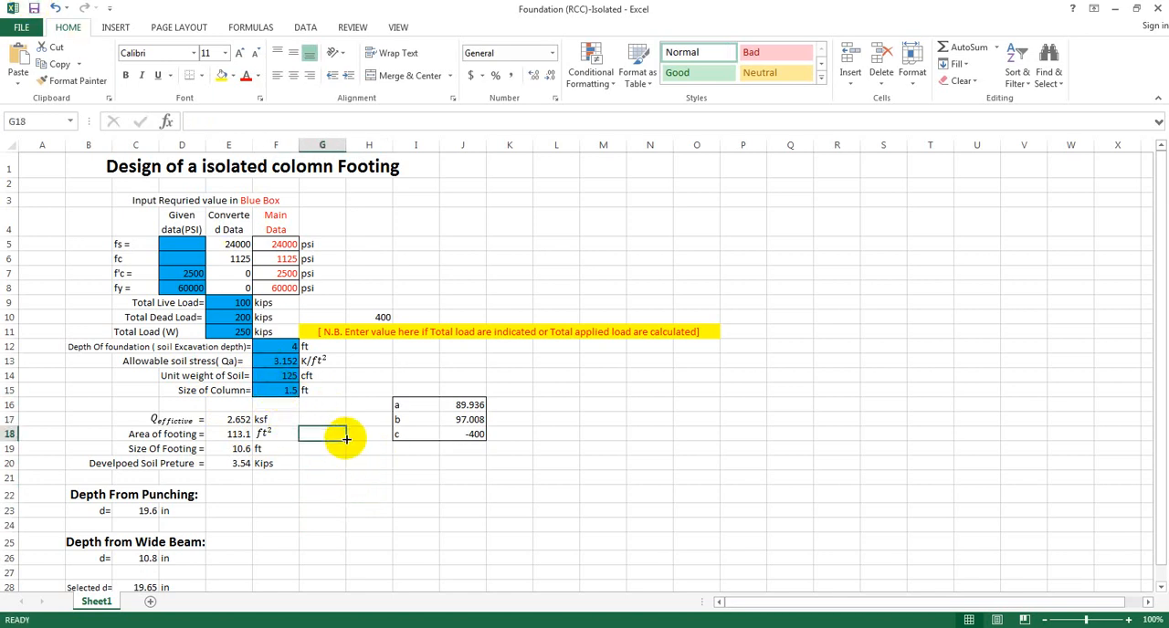
click(344, 487)
click(288, 390)
click(355, 495)
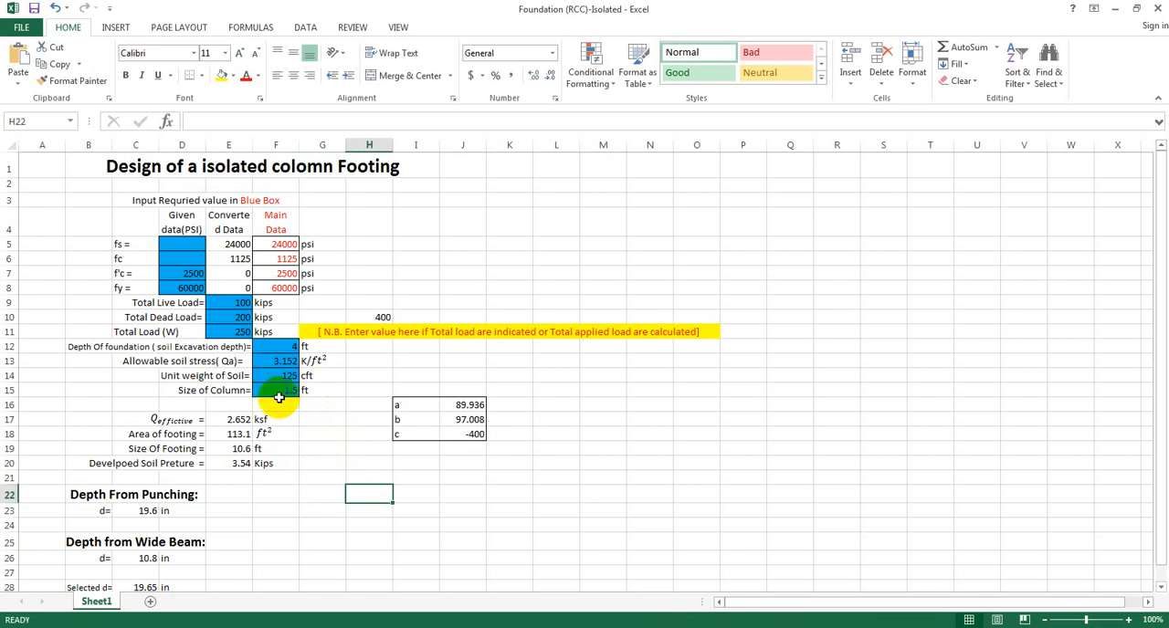
click(283, 390)
click(365, 474)
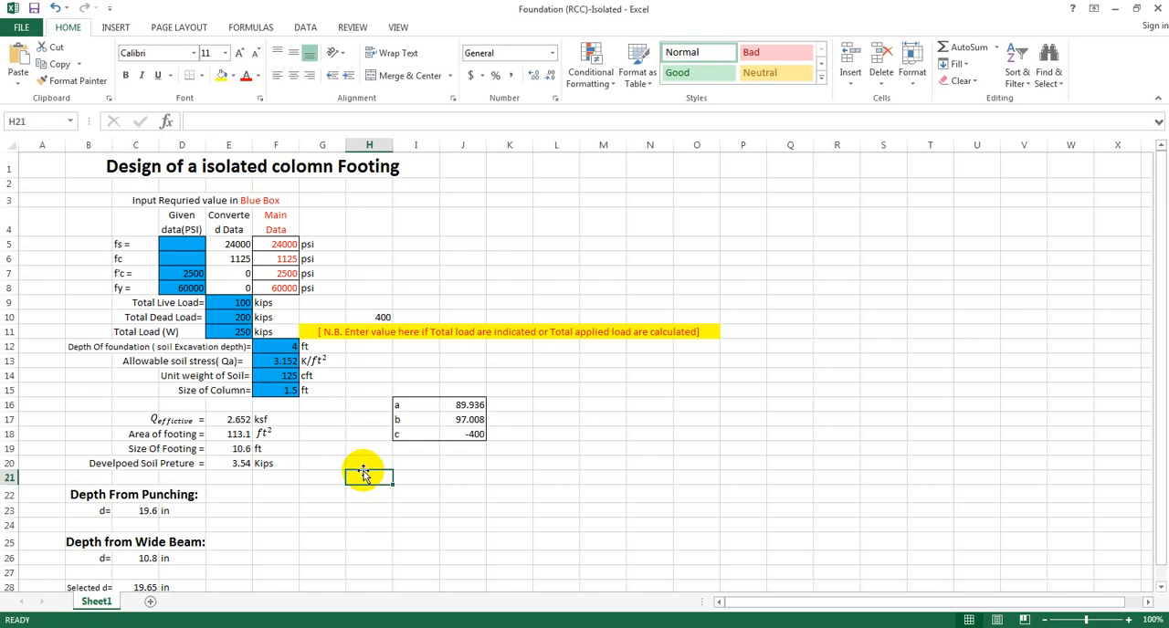
click(325, 434)
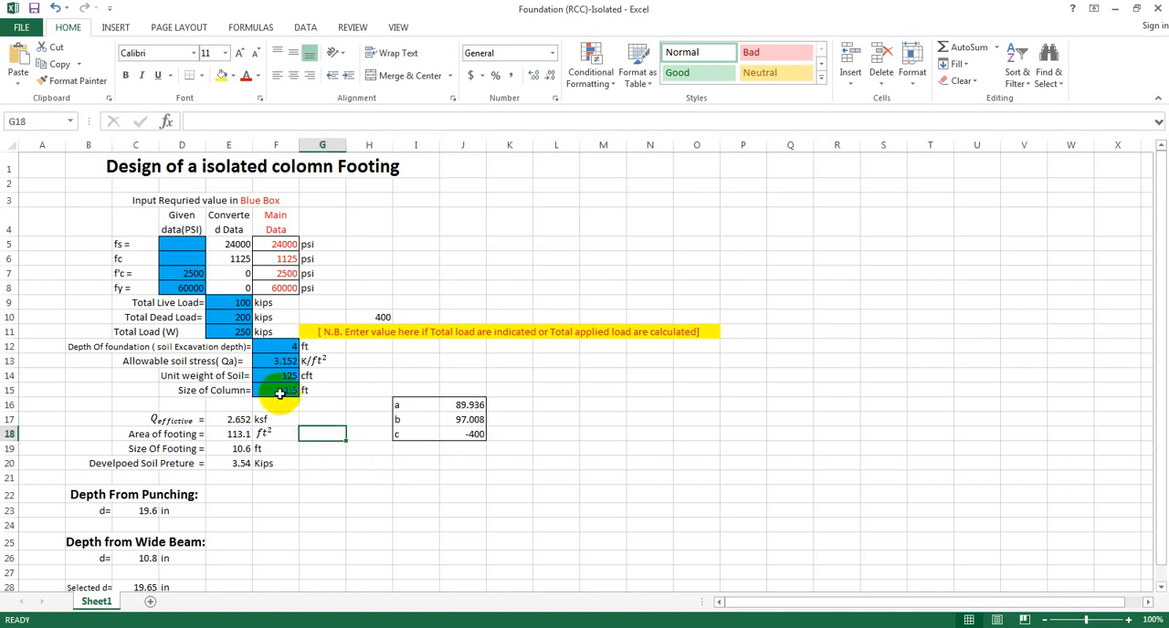
click(310, 391)
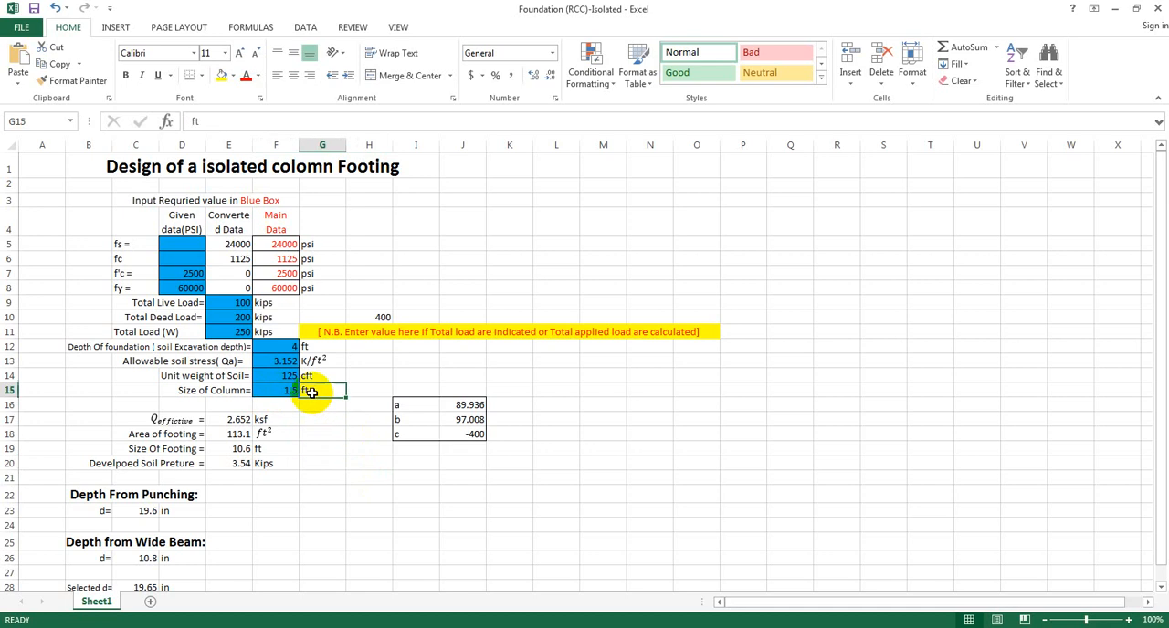
click(339, 462)
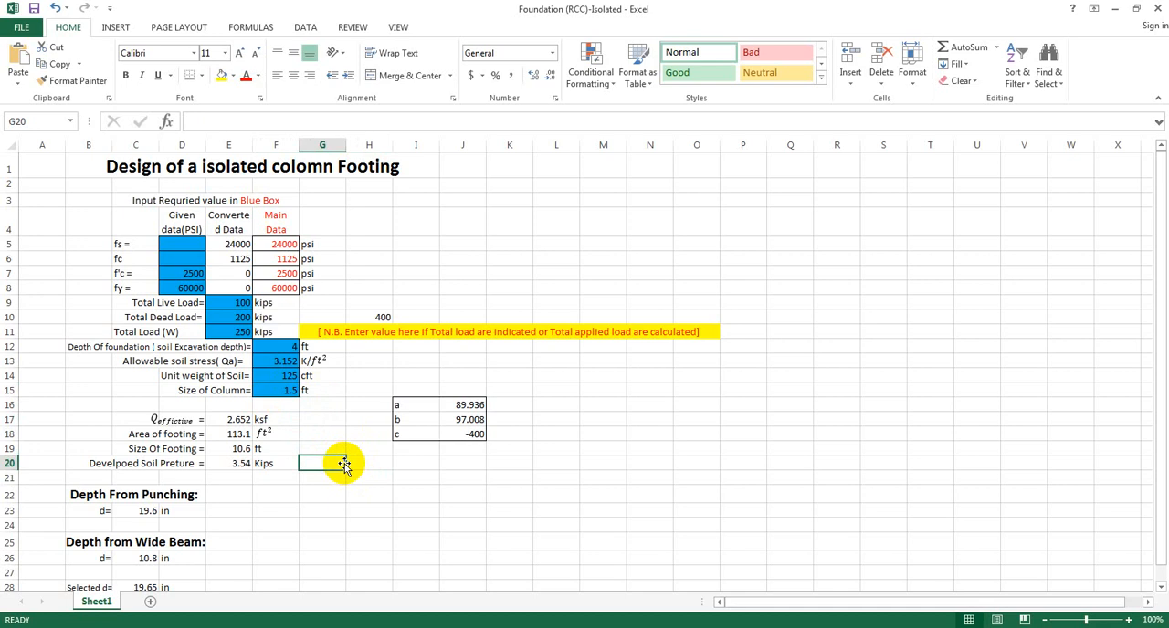
Set the Size of Column to 1.08 ft.
click(292, 391)
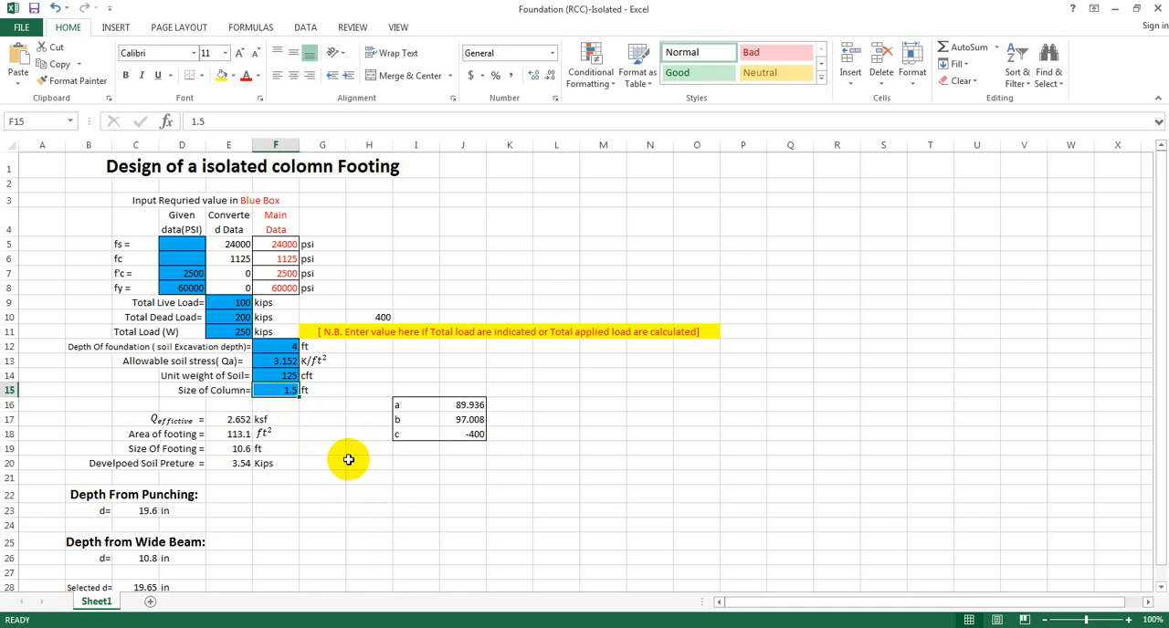
text(1)
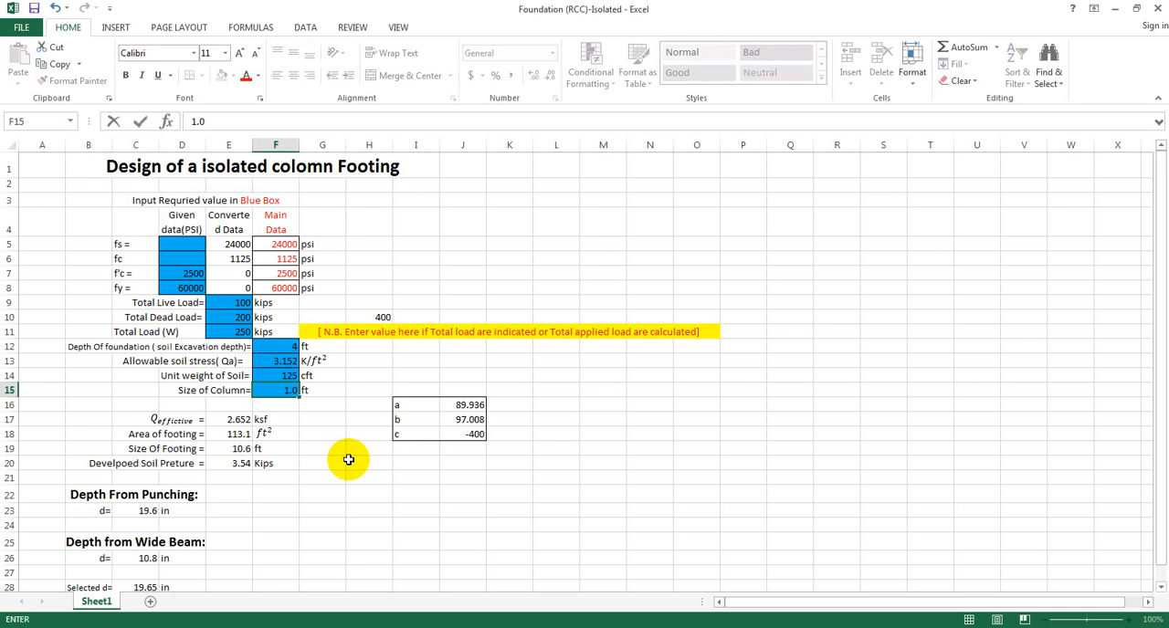
key(Return)
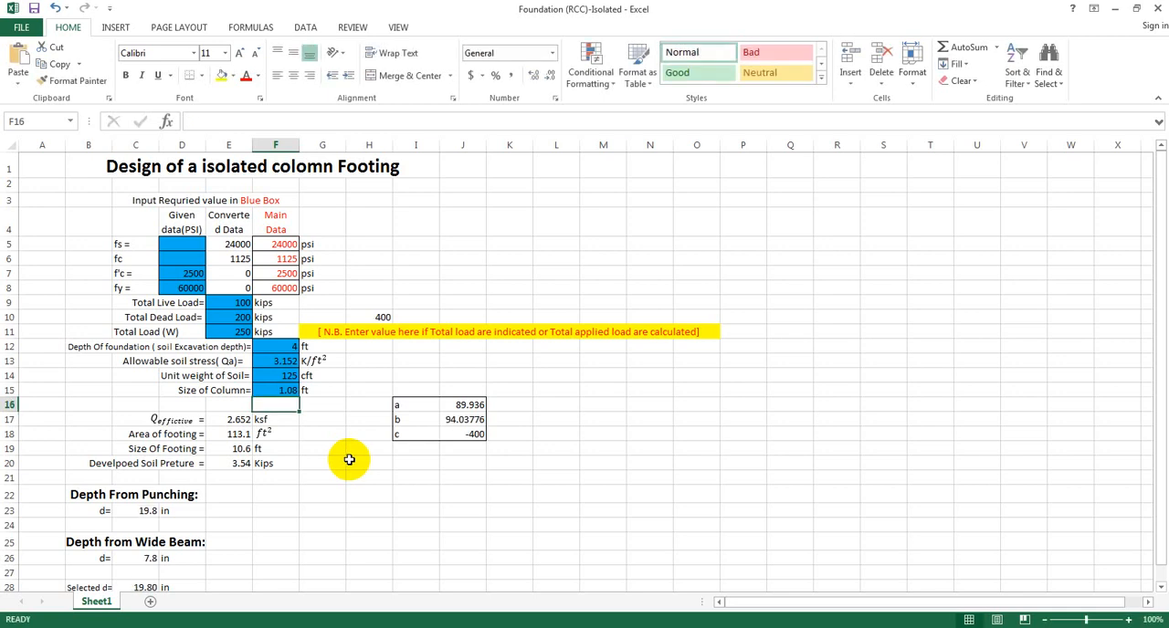
Inspect the Selected d formula that picks the larger of the punching and wide-beam depths.
scroll(348, 459, down, 1)
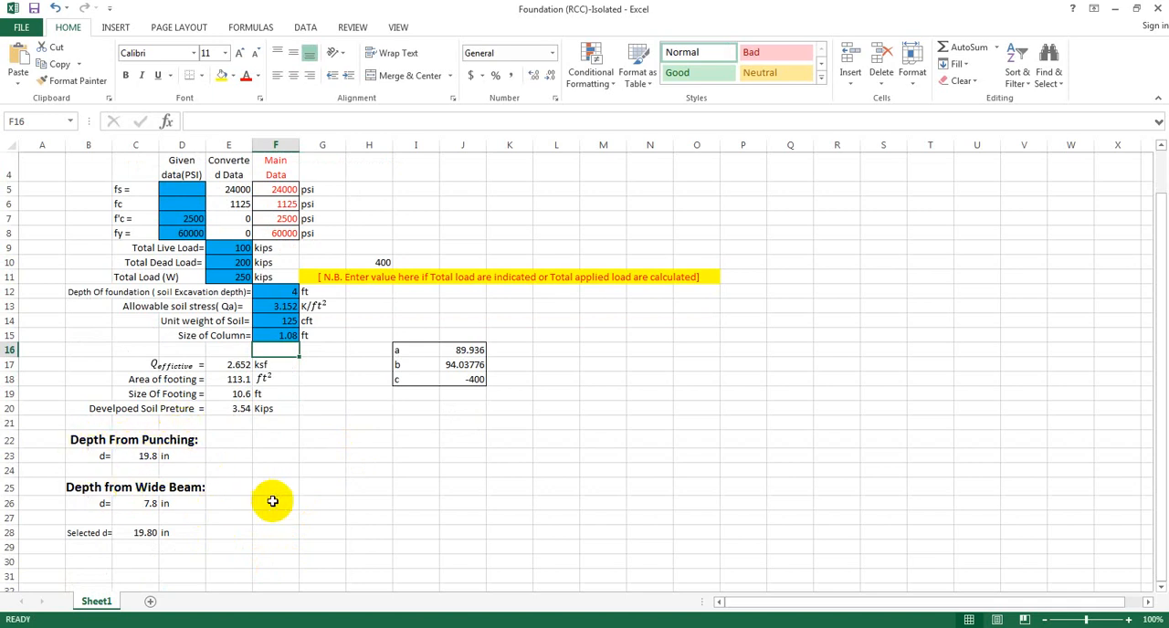
click(229, 534)
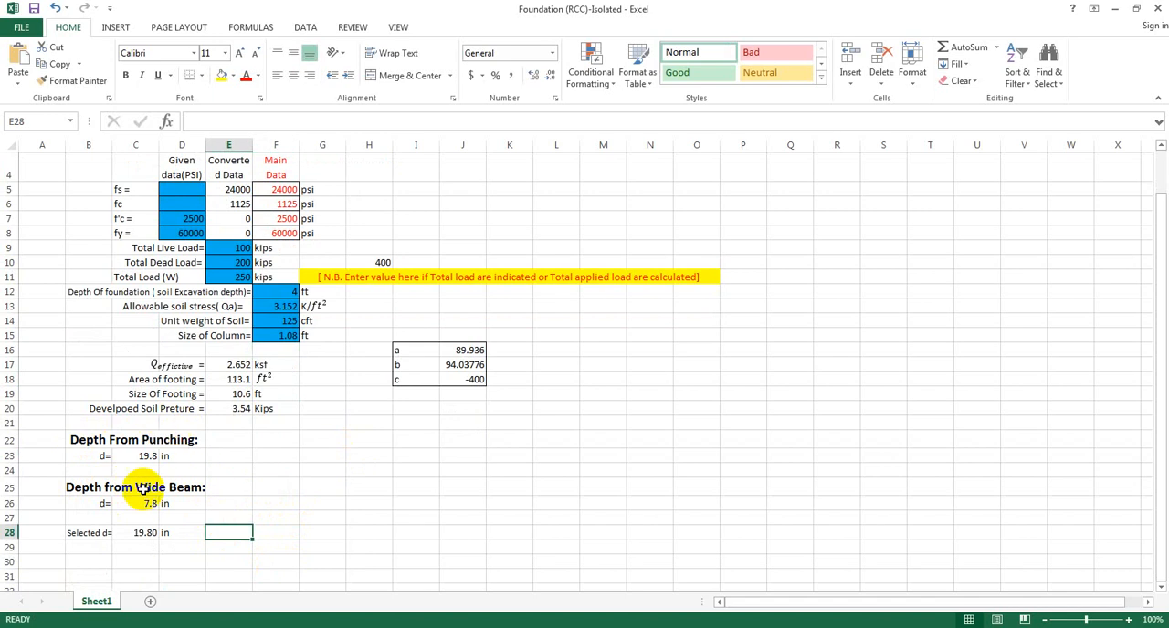
click(137, 532)
click(216, 571)
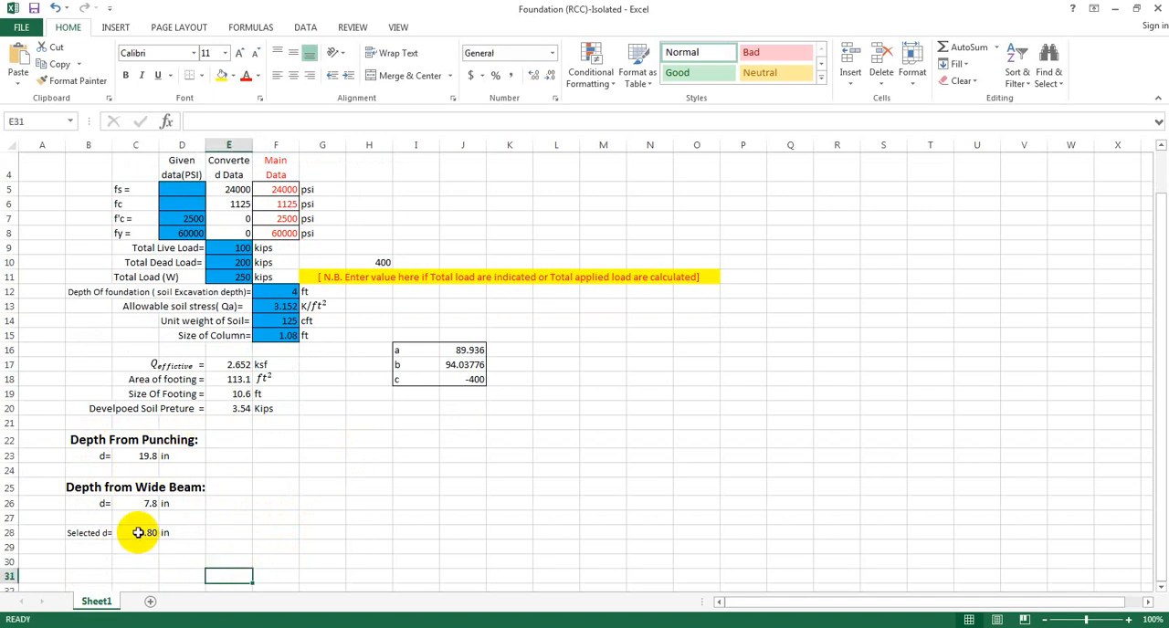
click(143, 531)
click(217, 546)
click(141, 532)
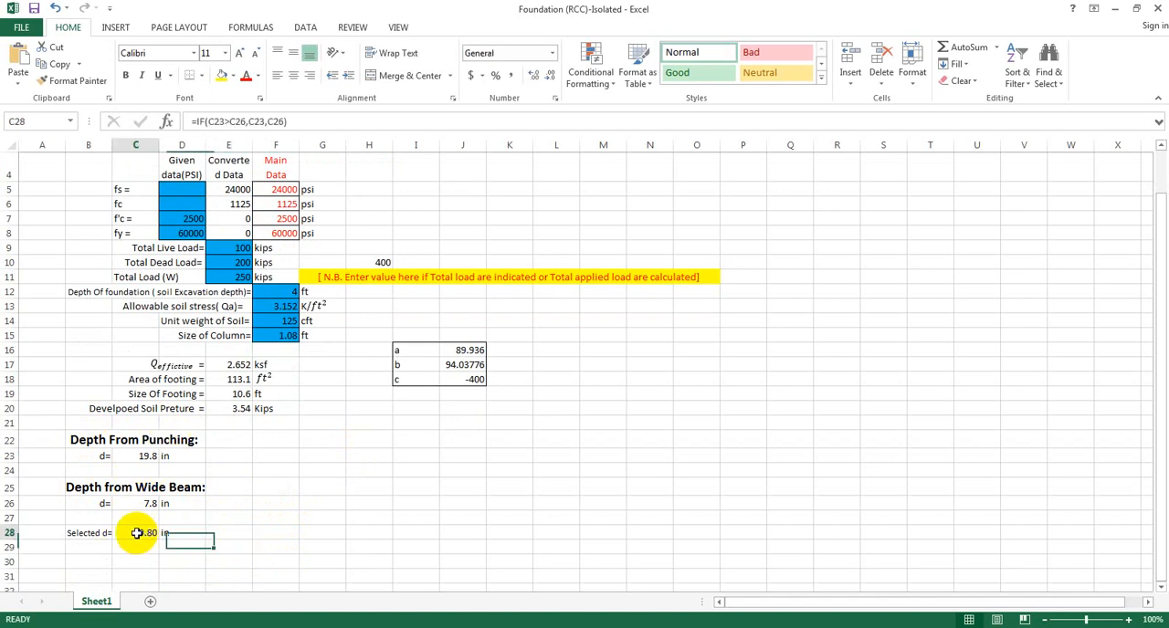
click(175, 541)
click(147, 535)
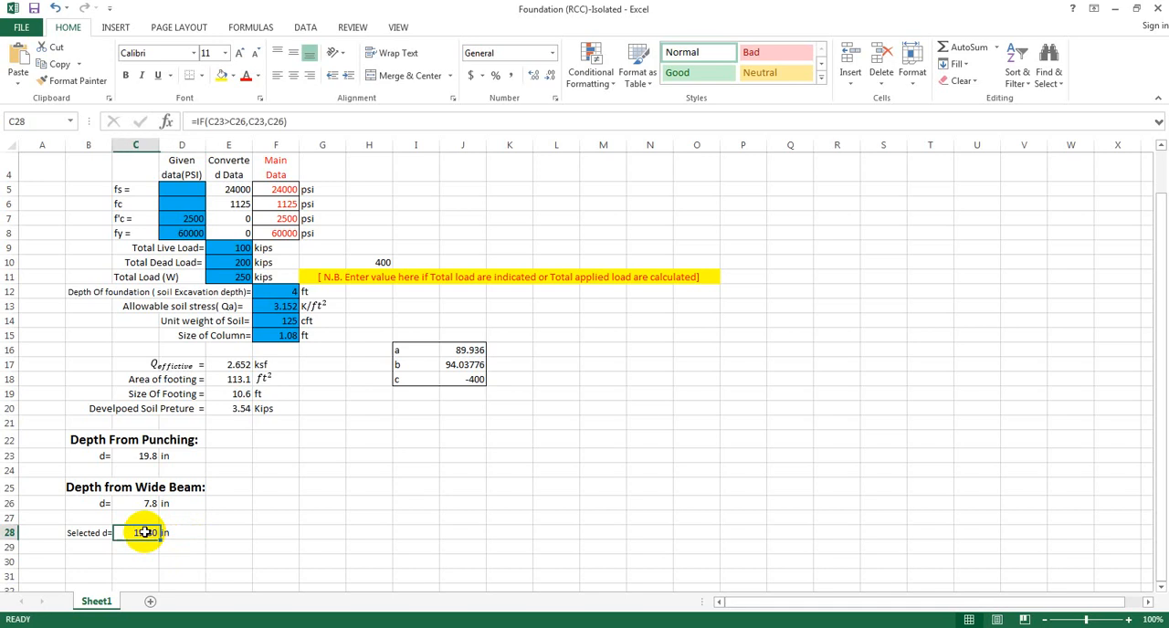
click(223, 537)
click(139, 534)
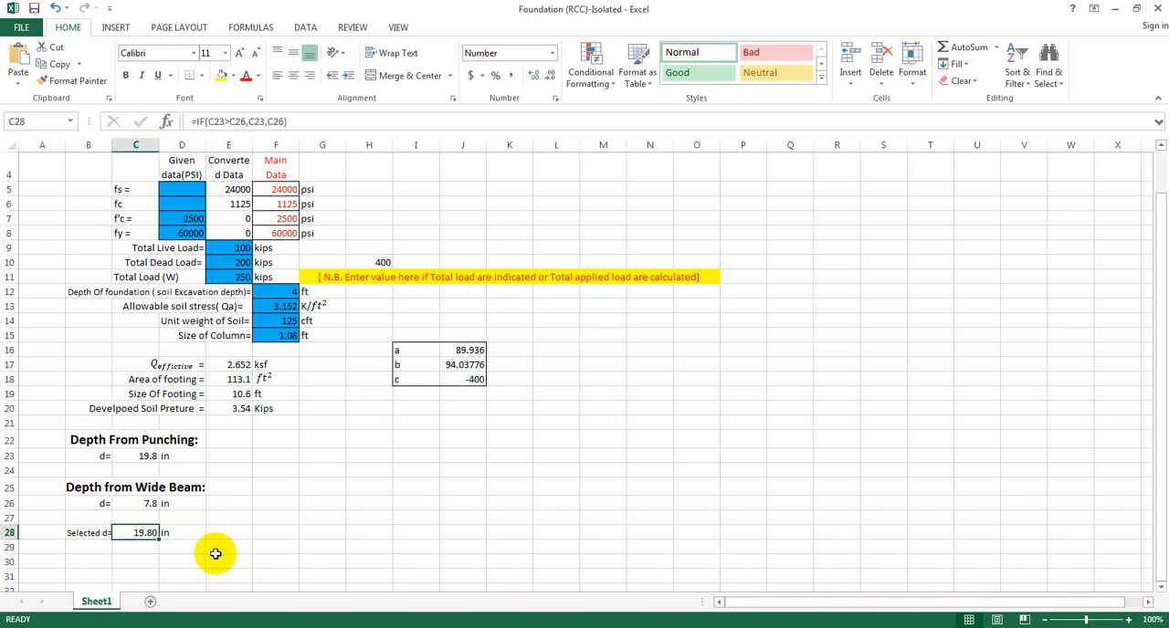
click(216, 550)
click(149, 535)
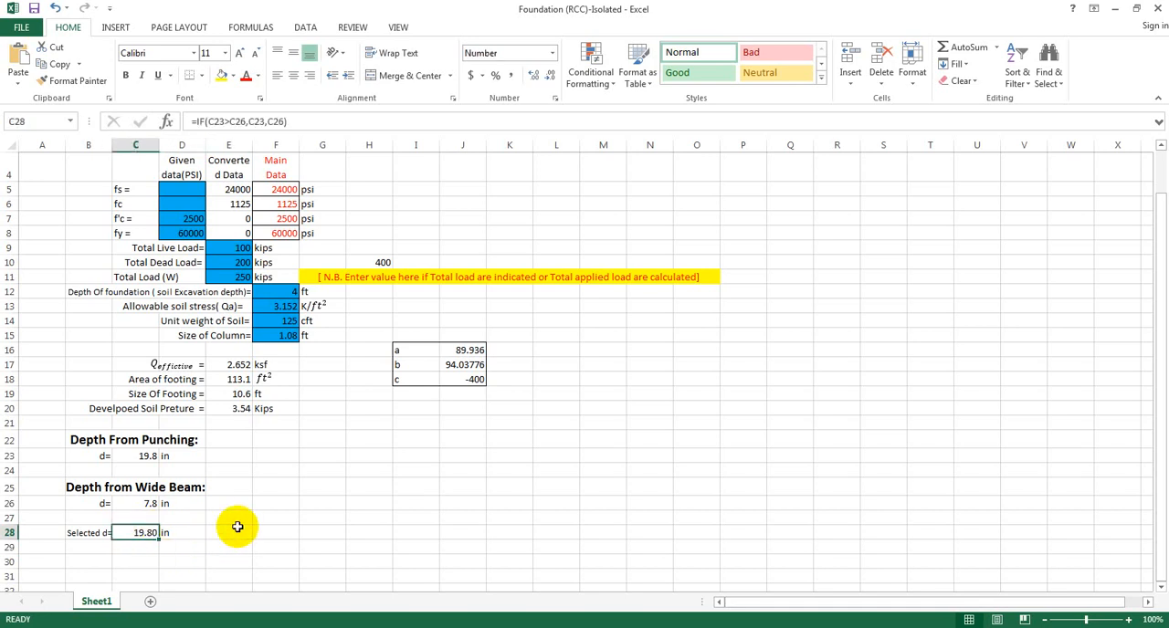
click(174, 559)
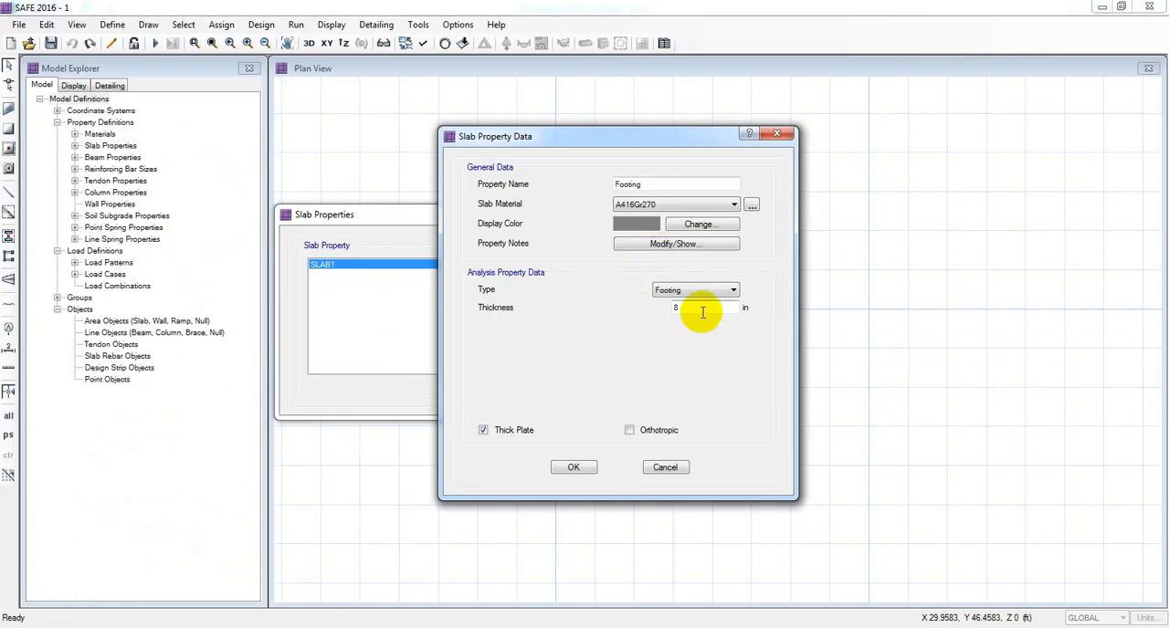
Set the Footing slab property's thickness to 18 in and its material to C20 (2800 psi), then accept it.
drag(703, 313, 633, 317)
text(18)
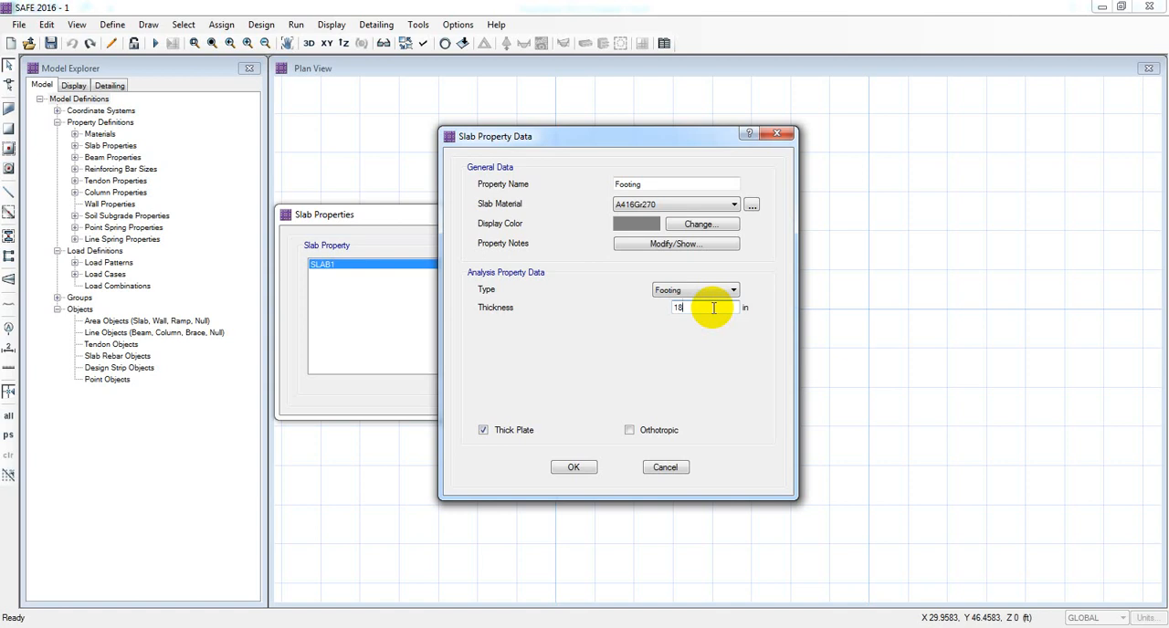
click(656, 206)
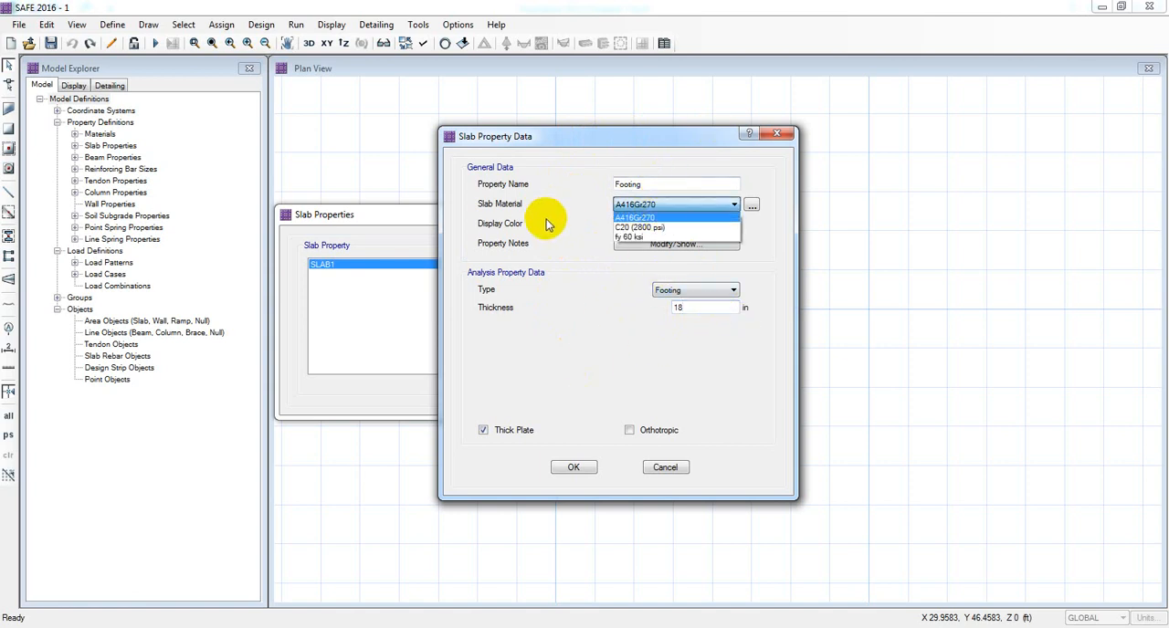
click(635, 236)
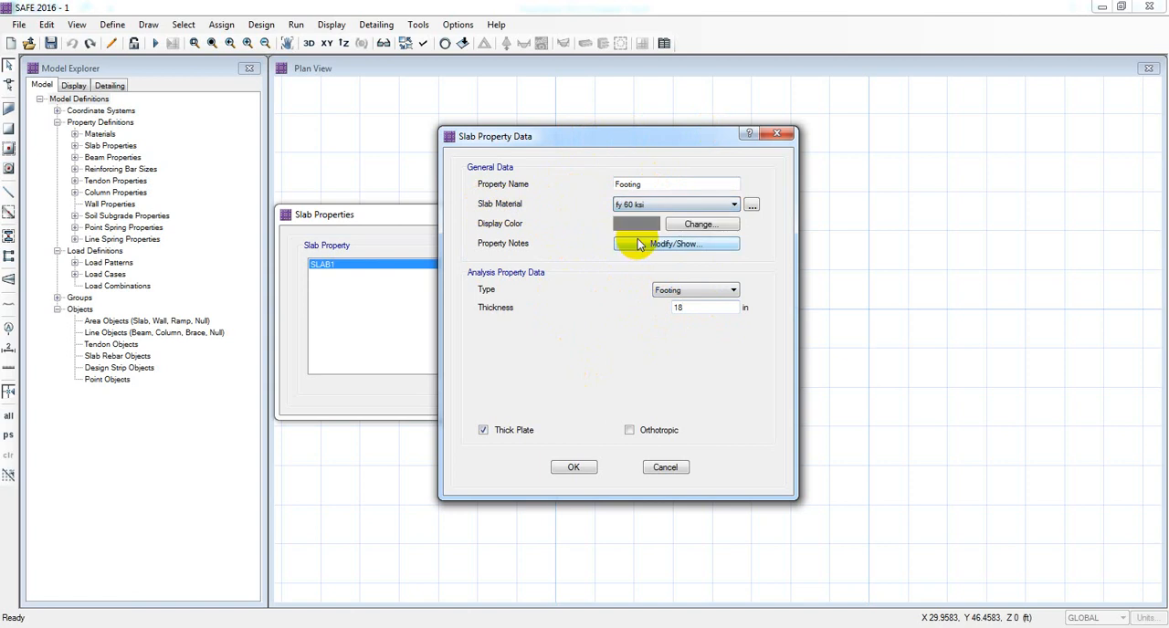
click(645, 206)
click(644, 226)
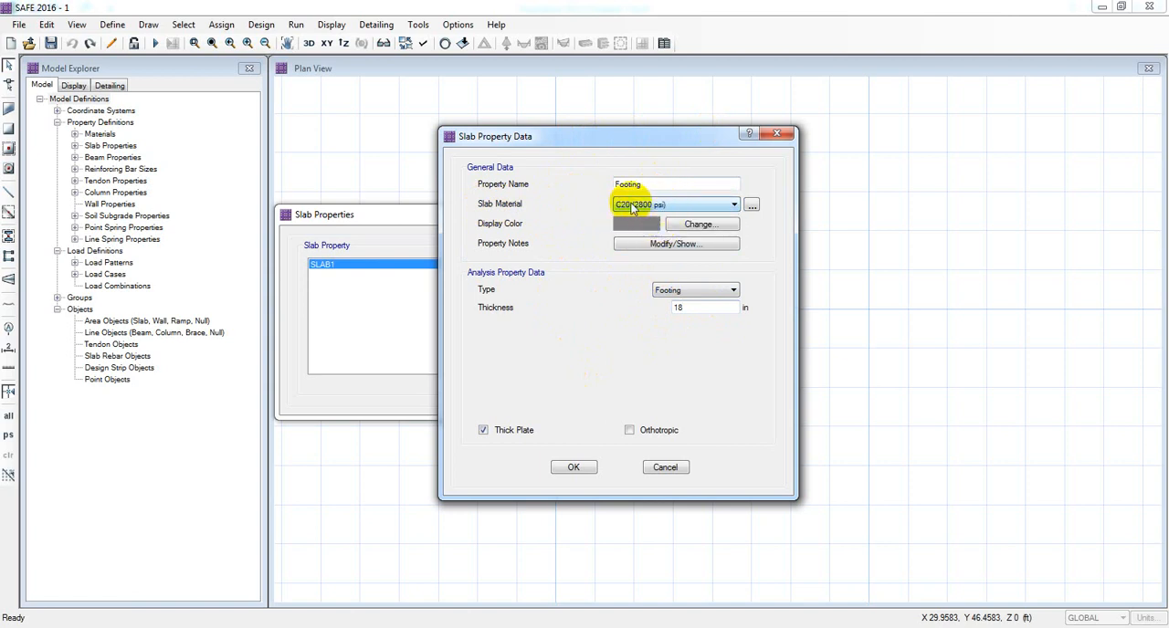
click(650, 184)
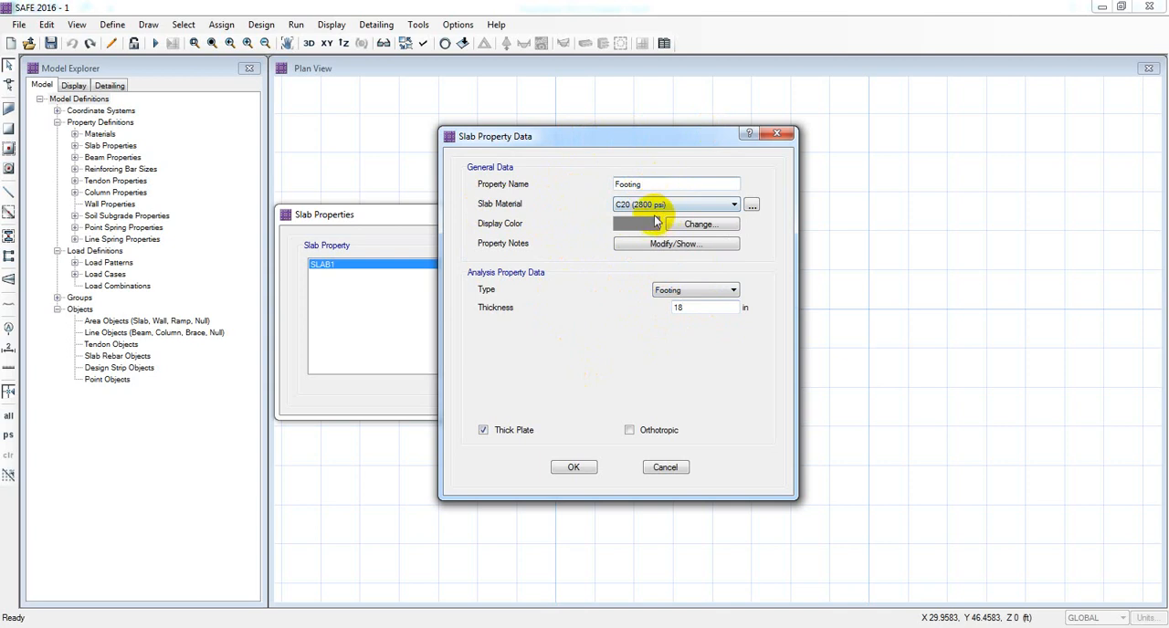
click(721, 311)
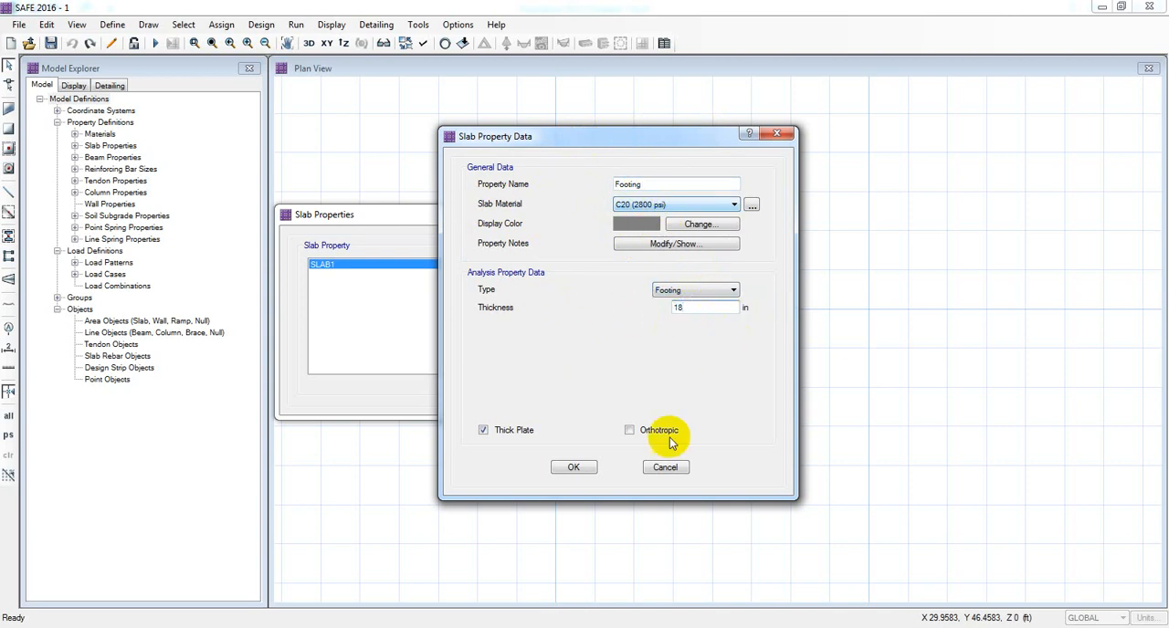
click(572, 468)
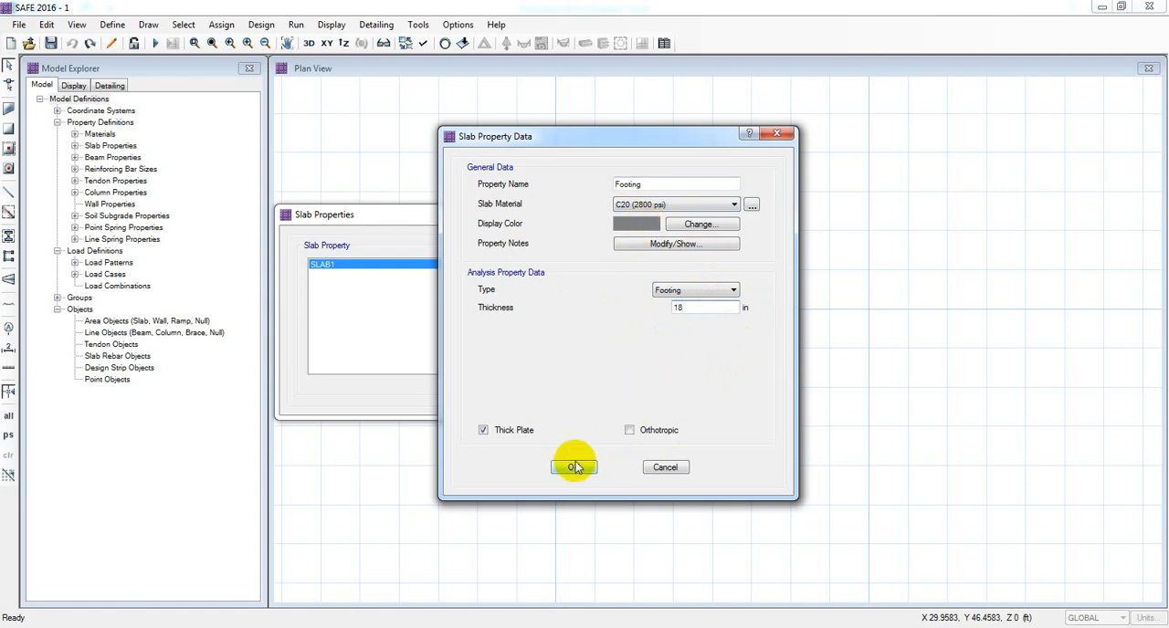
click(751, 205)
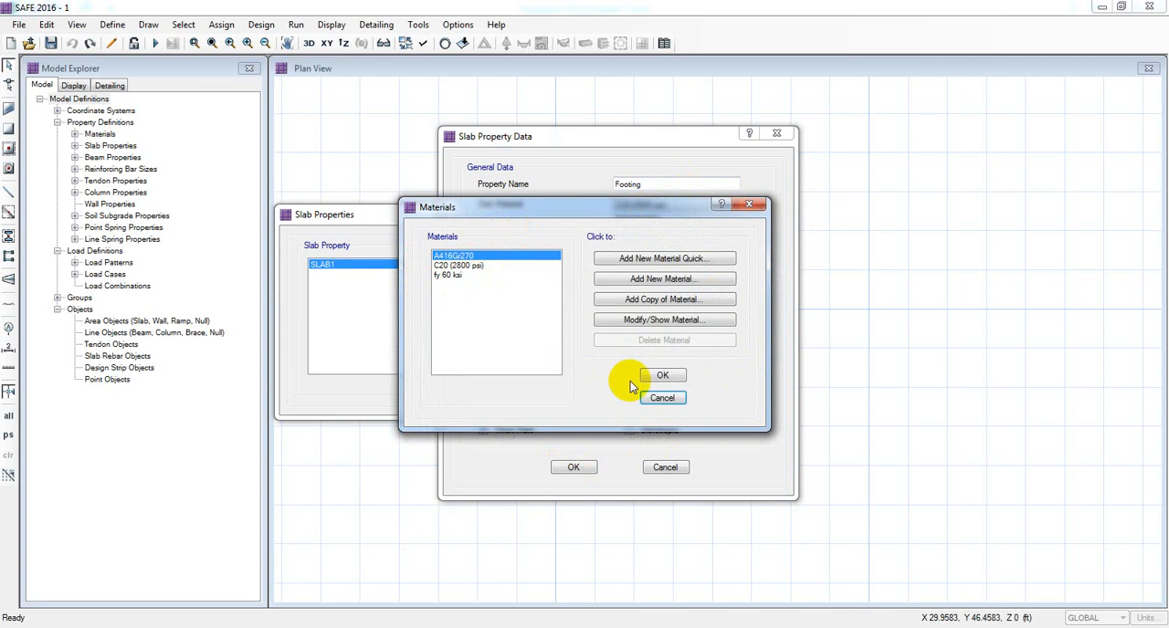
click(659, 400)
click(576, 468)
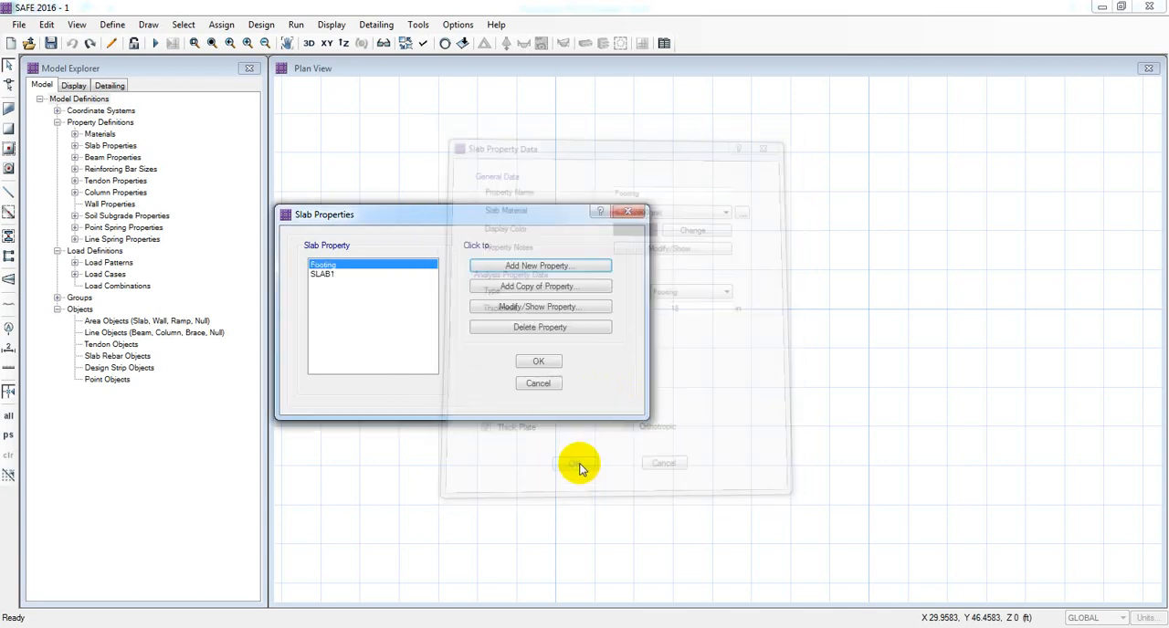
Delete the SLAB1 property and add a Stiff slab property named Col Stiff, 18 in thick, using C20 (2800 psi).
click(327, 274)
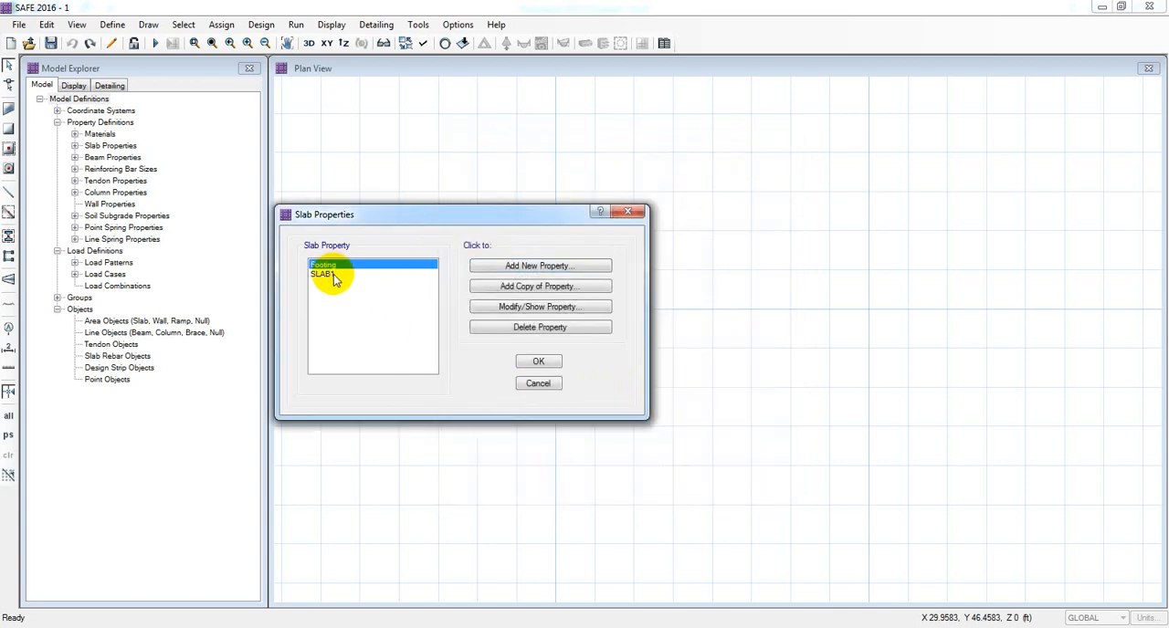
click(516, 328)
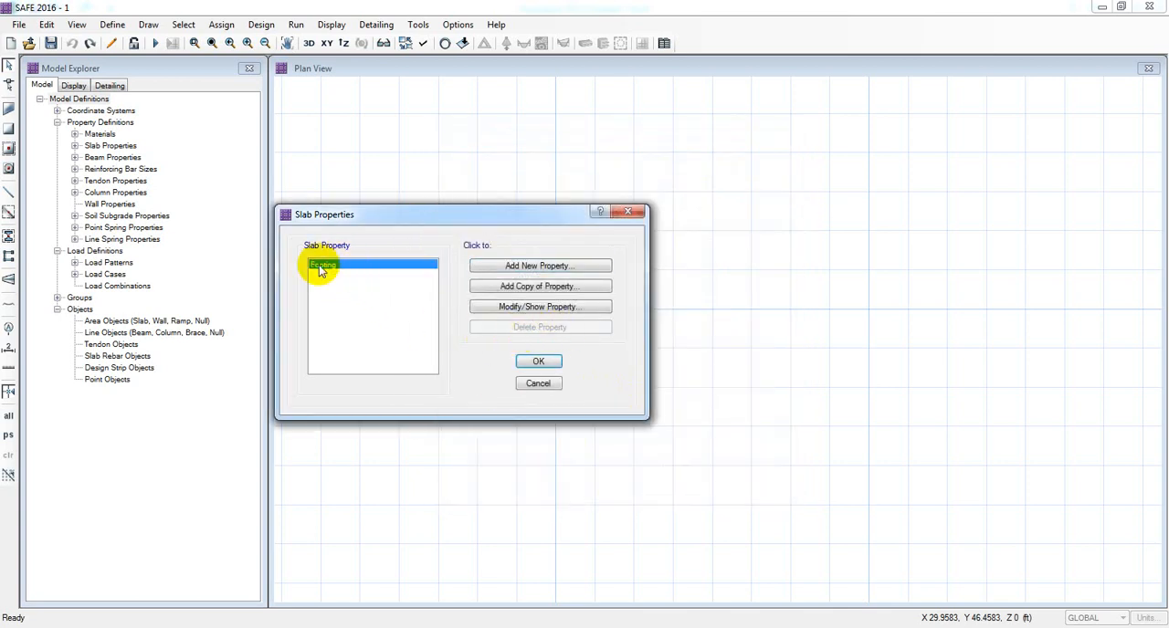
click(541, 266)
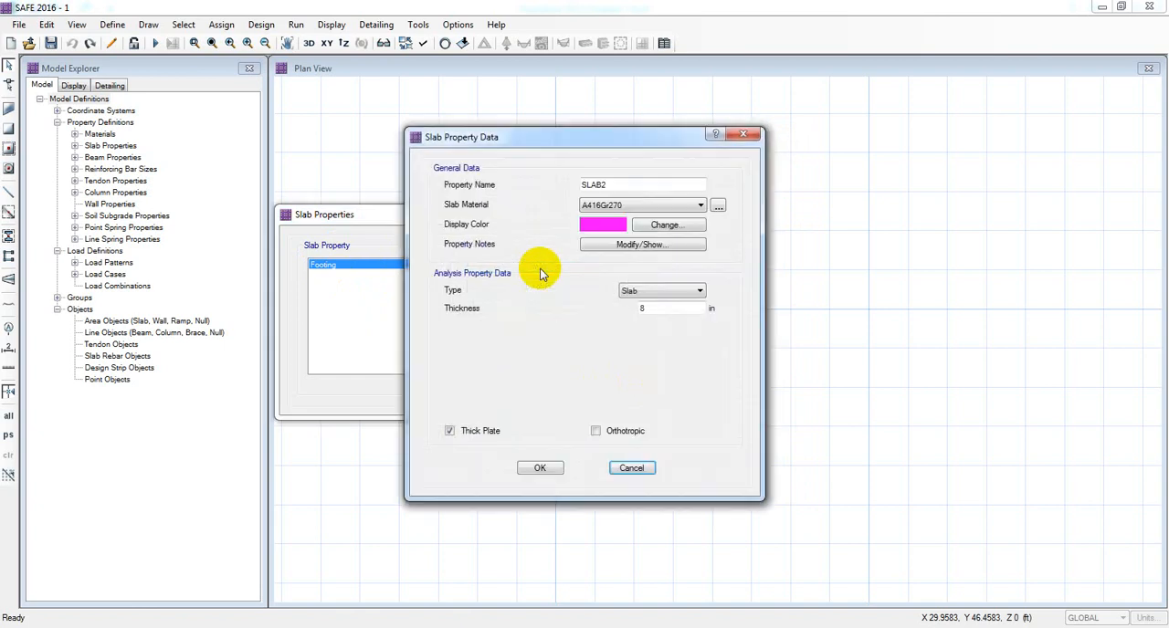
click(643, 183)
drag(640, 182, 540, 189)
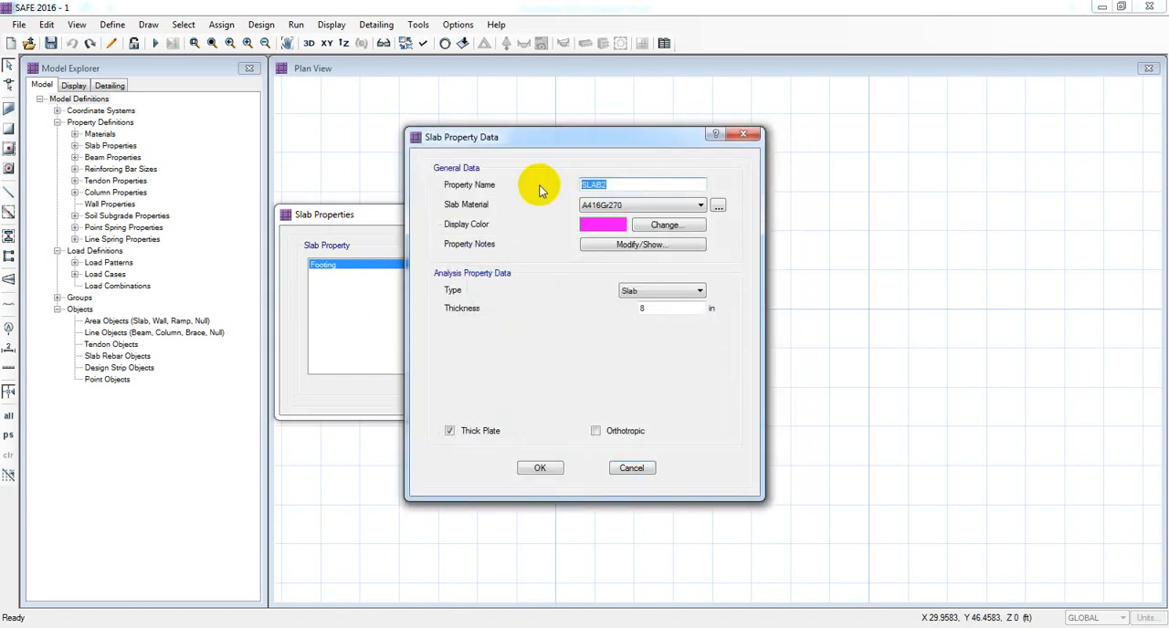
text(Col Stiff)
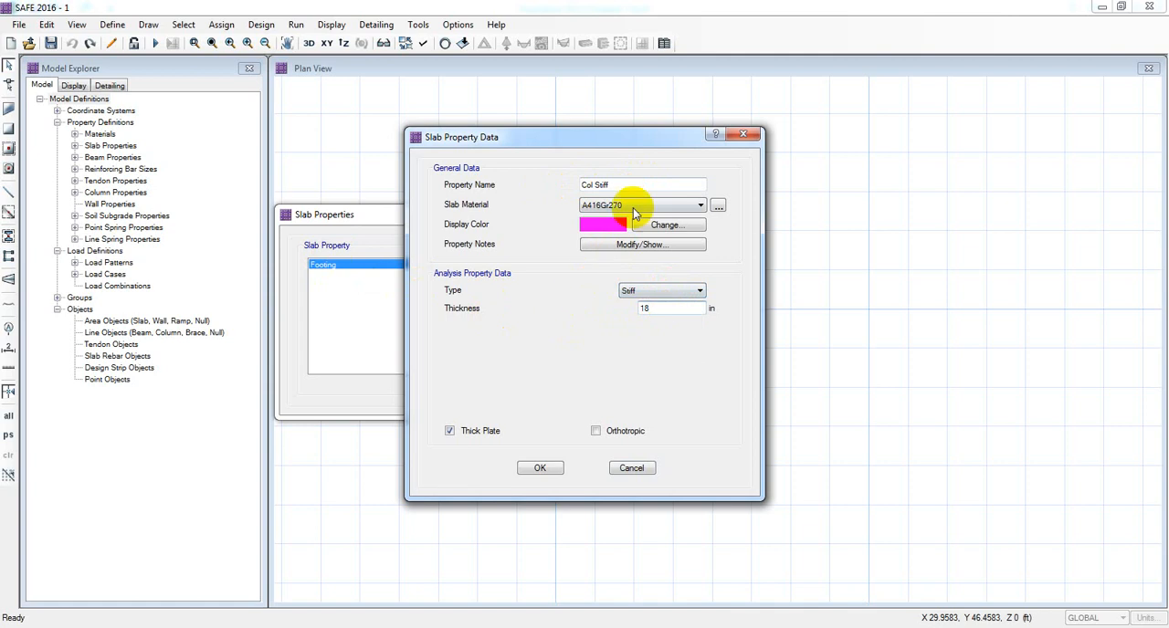
click(634, 205)
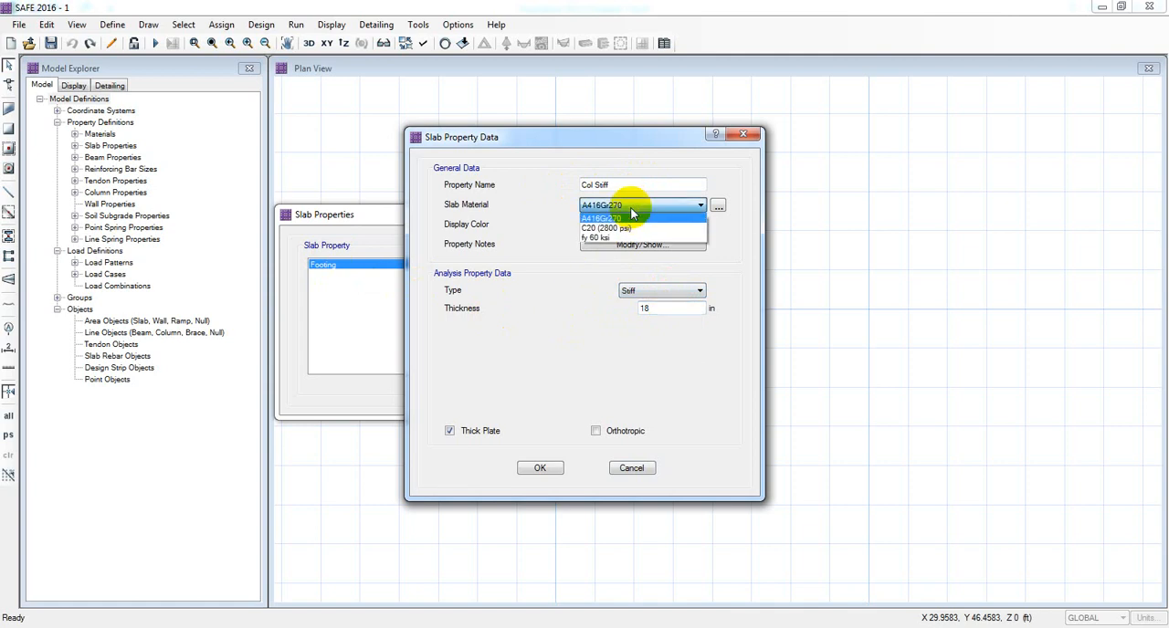
click(617, 230)
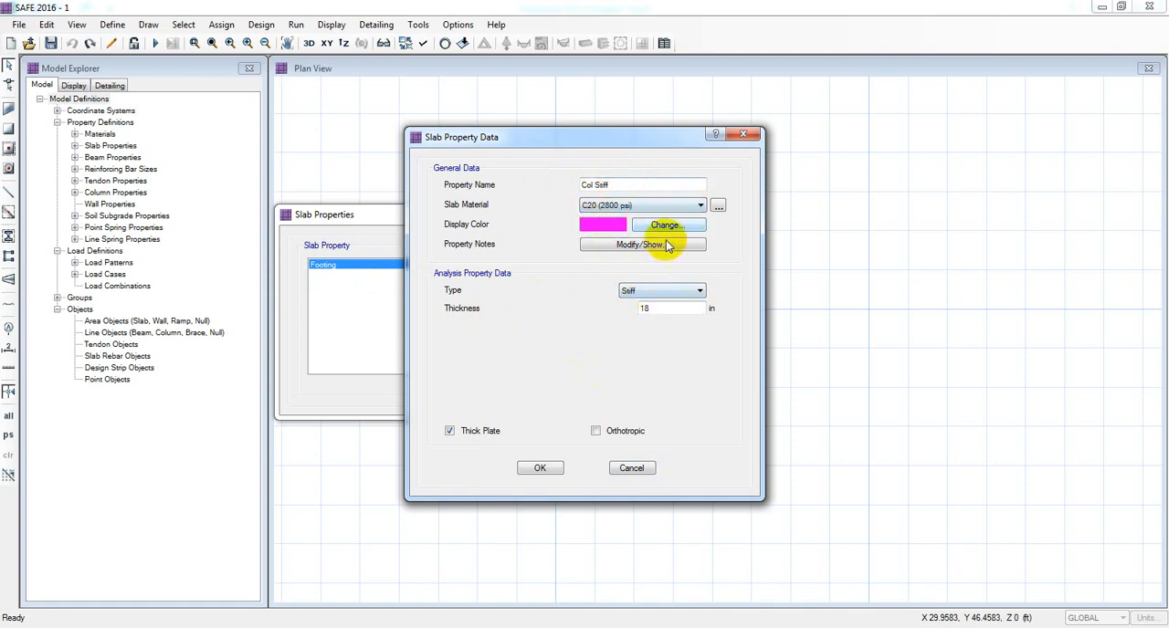
click(540, 467)
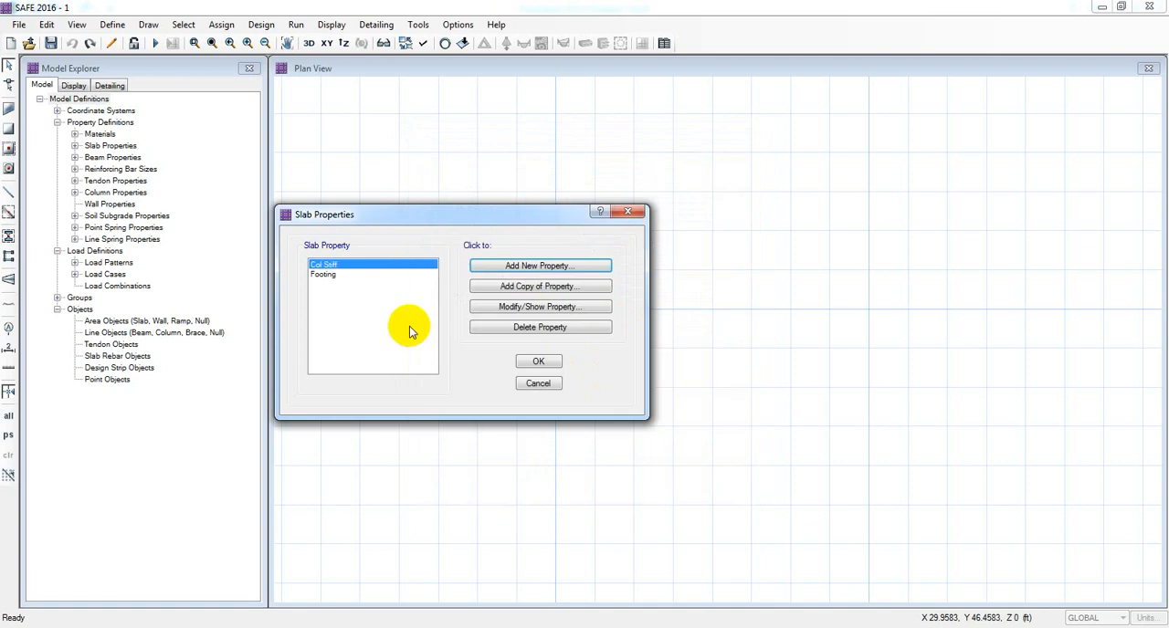
Accept the Col Stiff and Footing slab property definitions.
drag(410, 213, 435, 208)
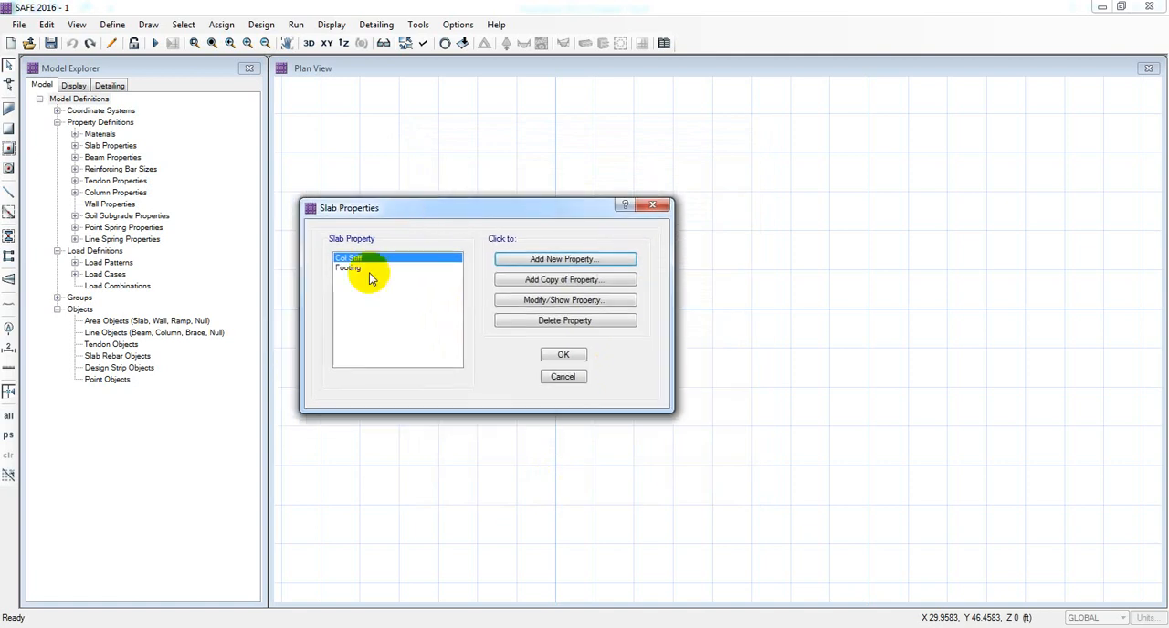
click(363, 269)
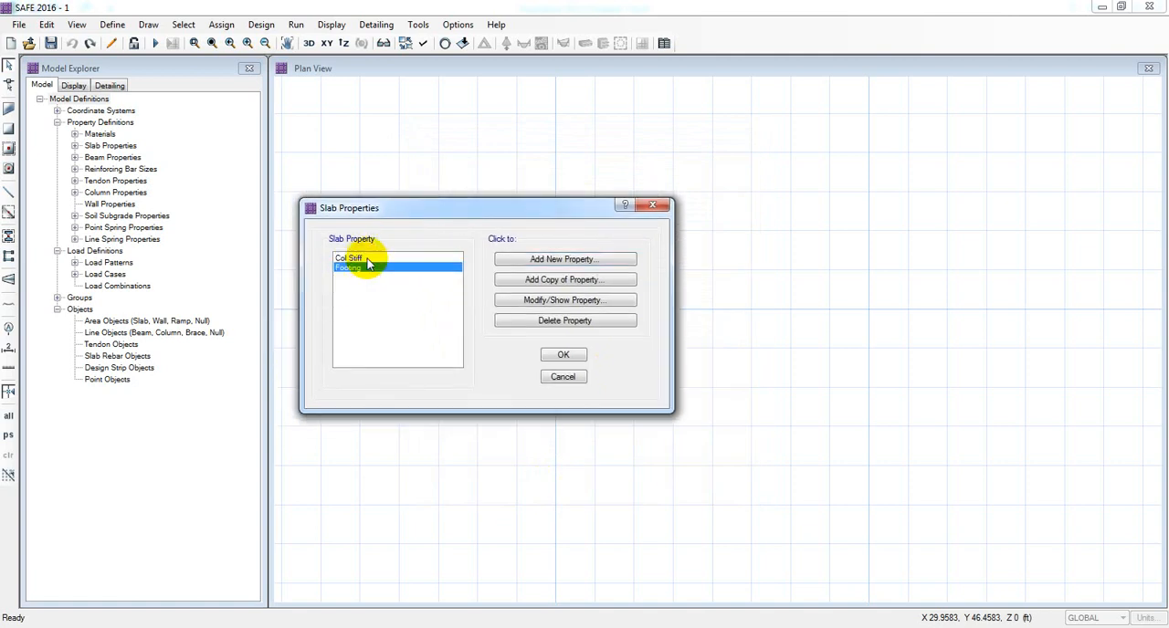
click(367, 260)
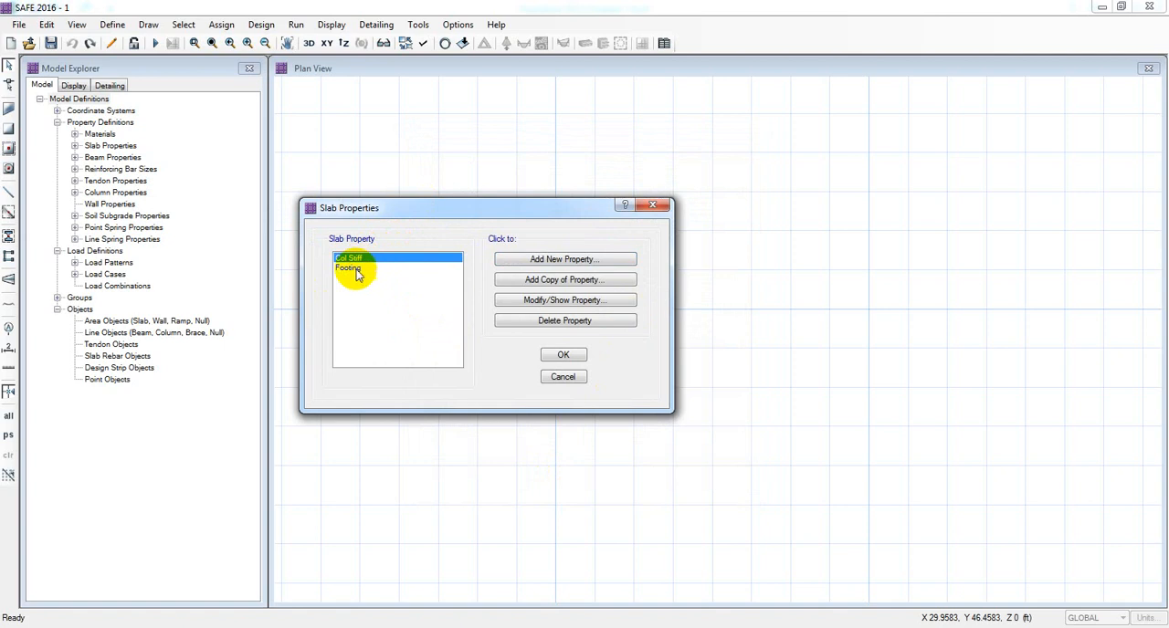
click(357, 268)
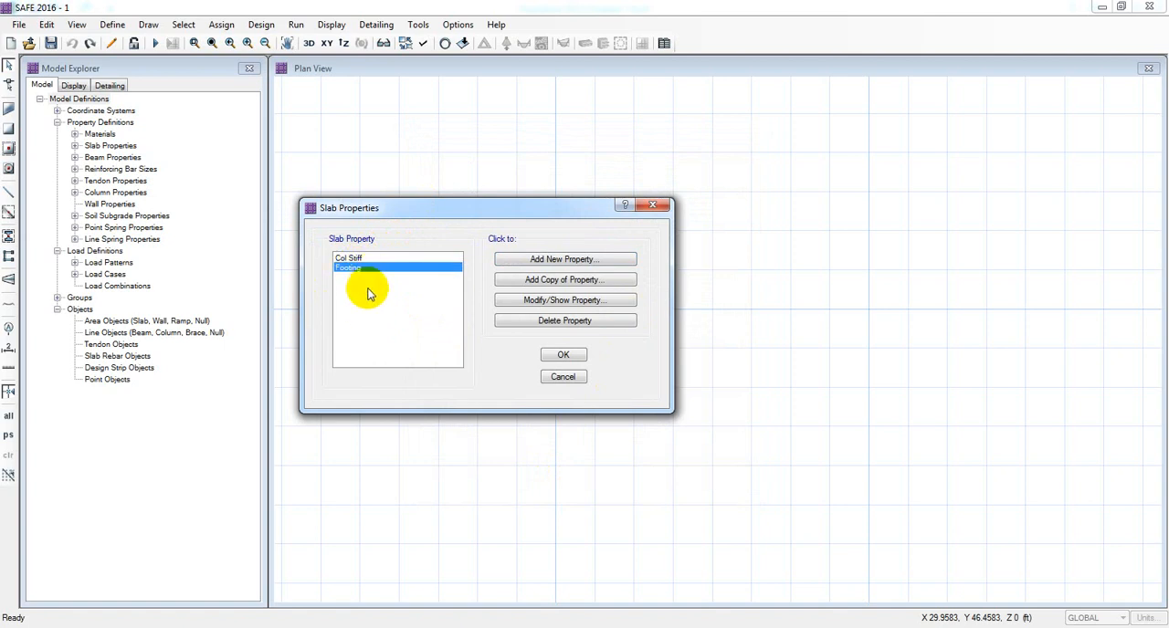
click(365, 259)
click(365, 267)
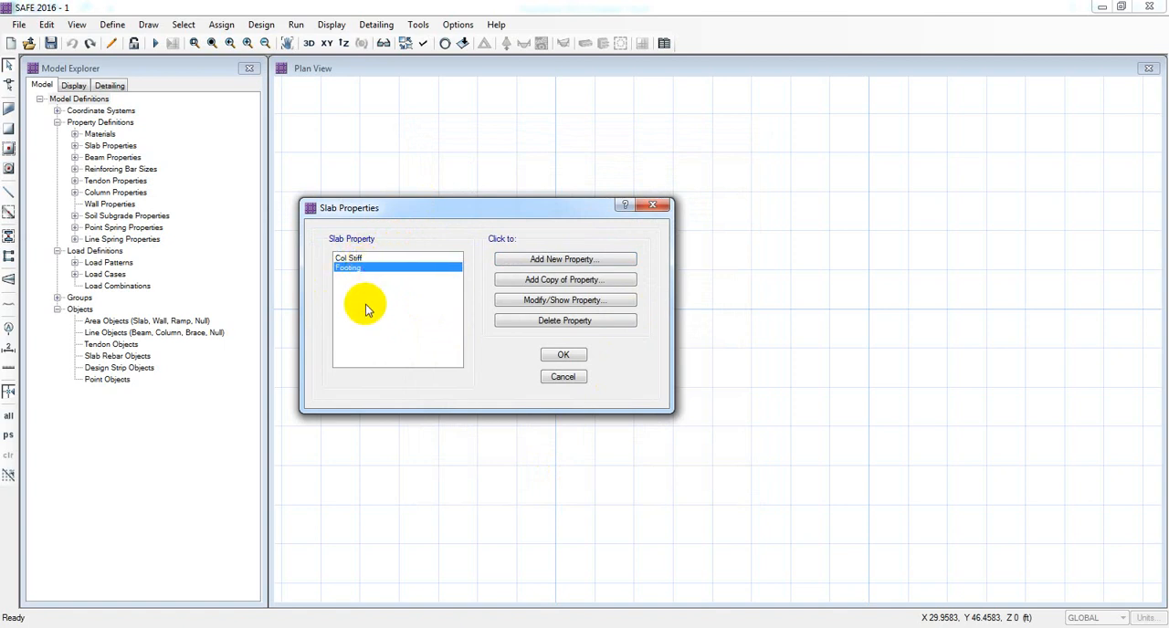
click(351, 258)
click(359, 270)
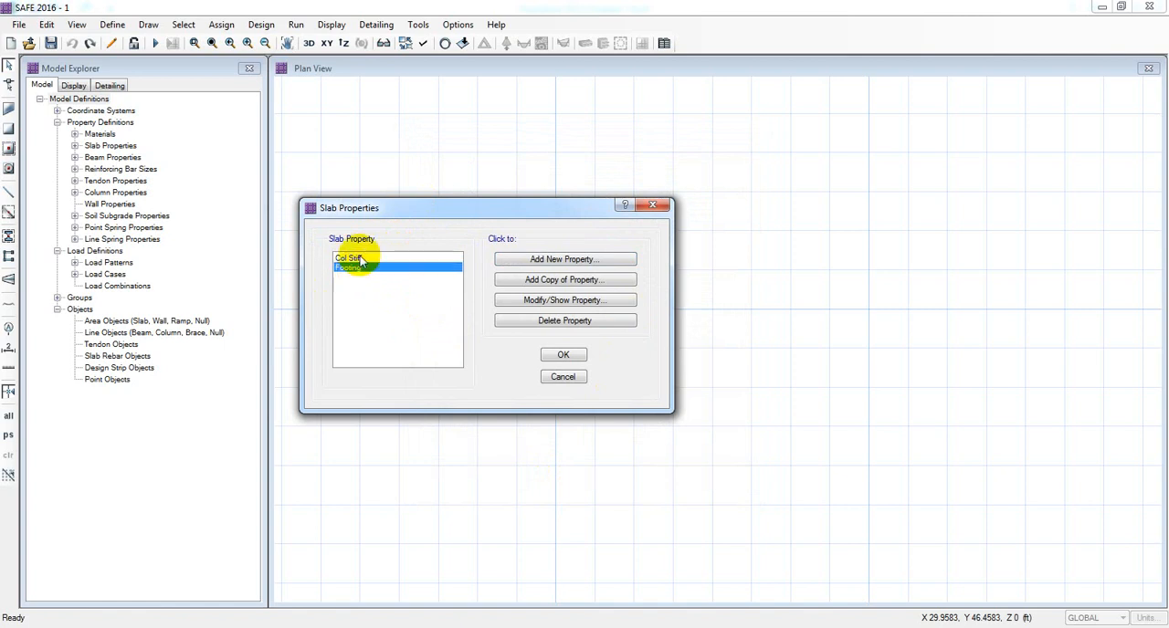
click(360, 259)
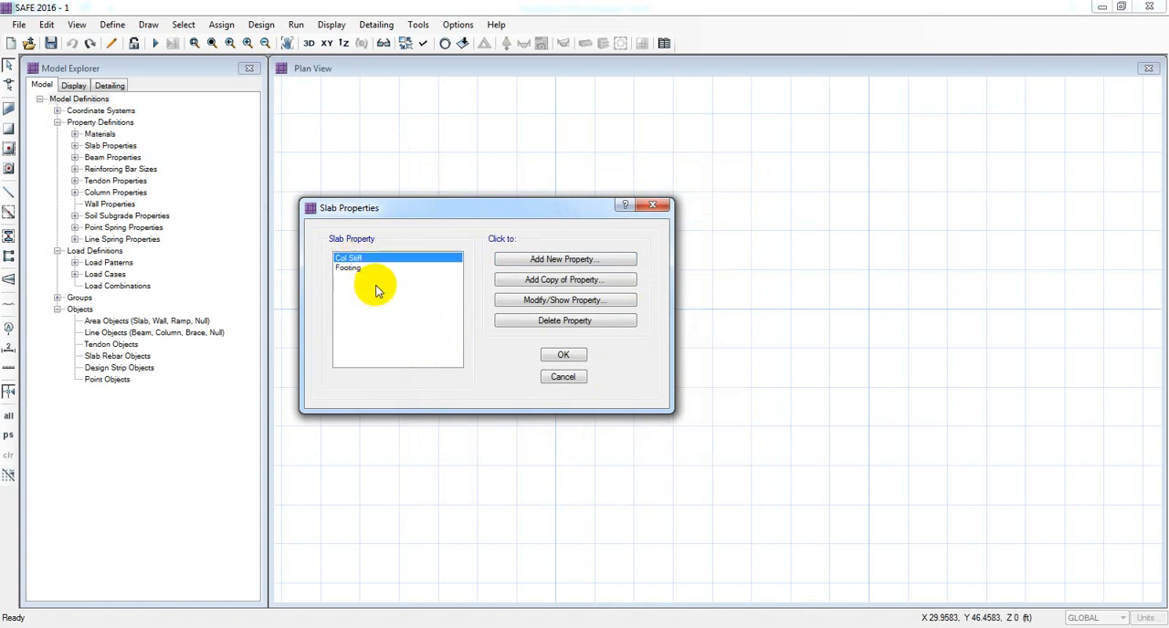
drag(416, 209, 390, 210)
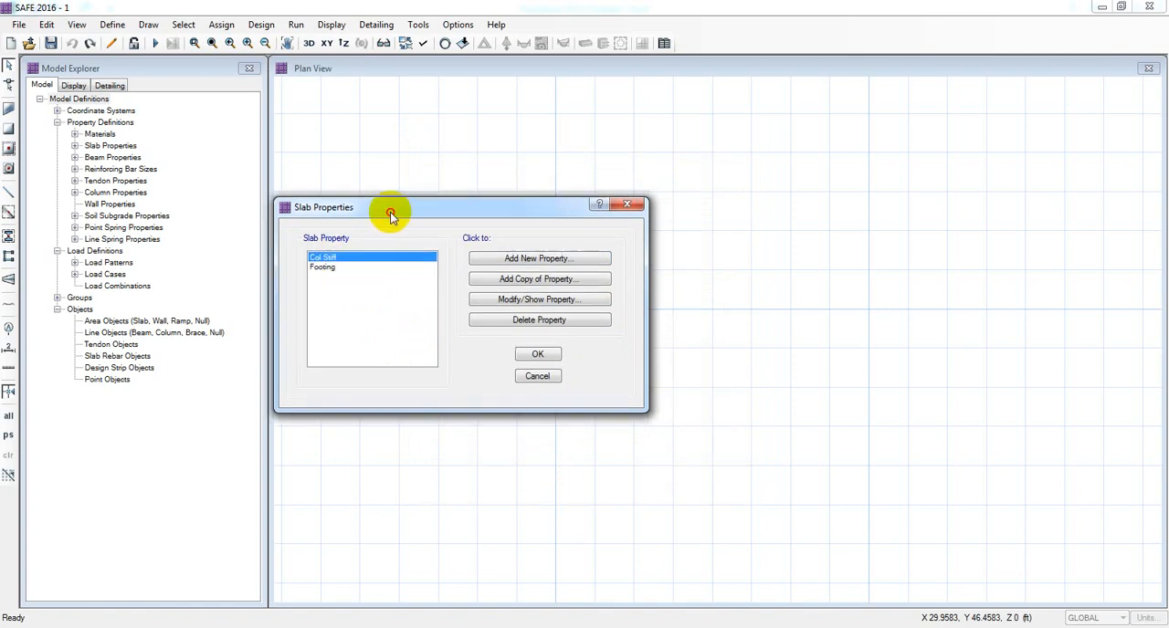
click(535, 355)
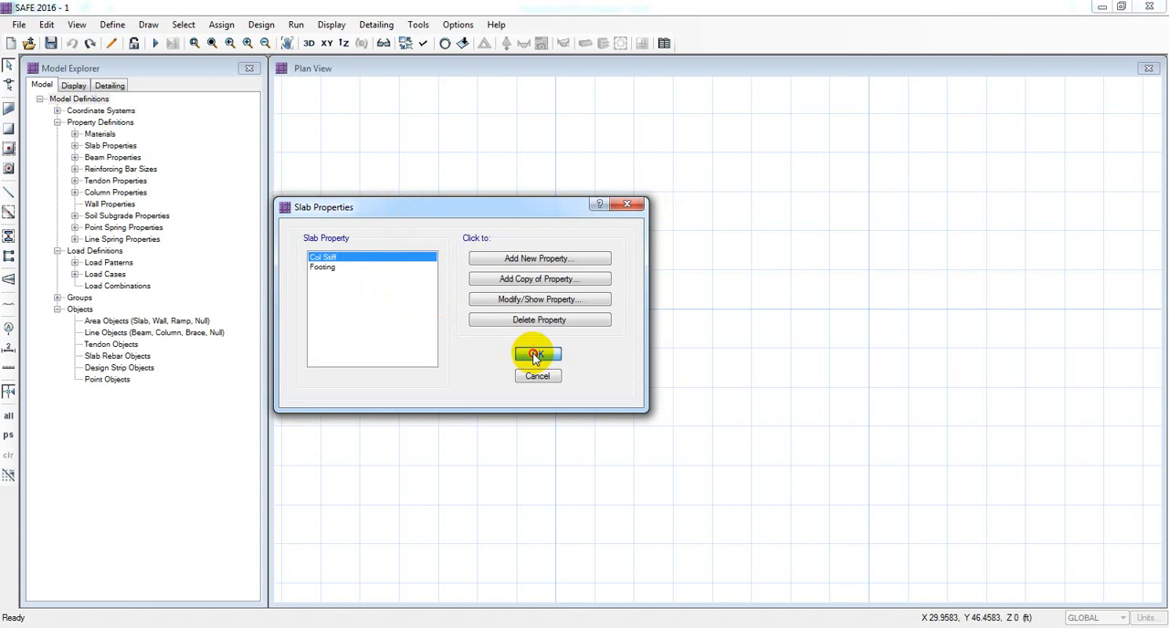
Open the beam properties list and close it without changes.
click(114, 27)
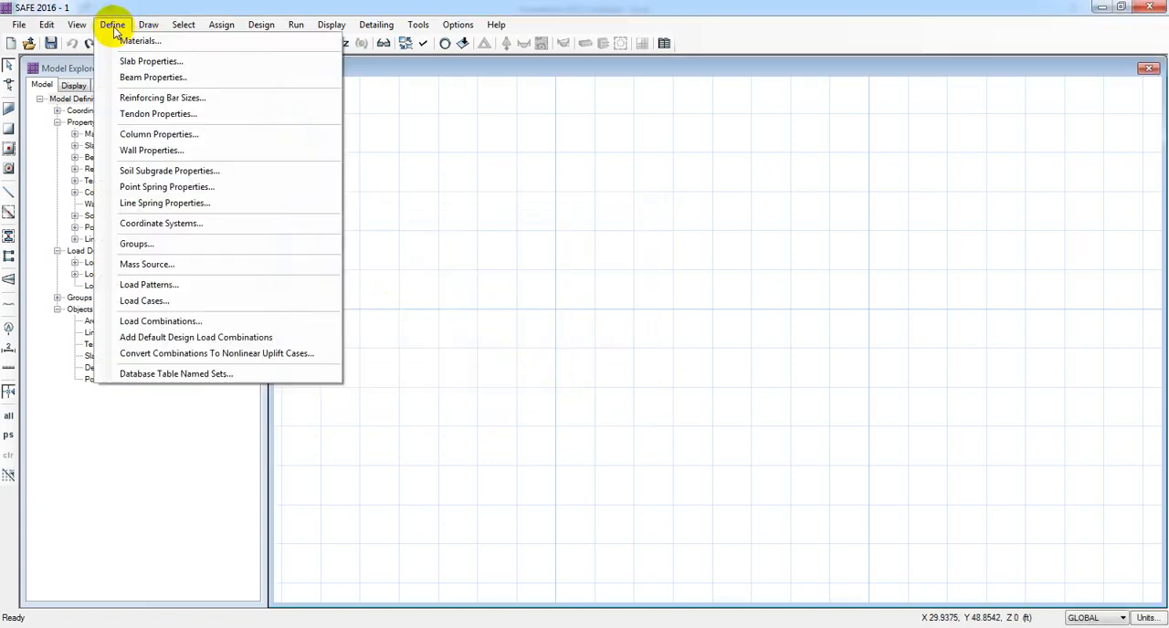
click(154, 80)
drag(575, 220, 448, 210)
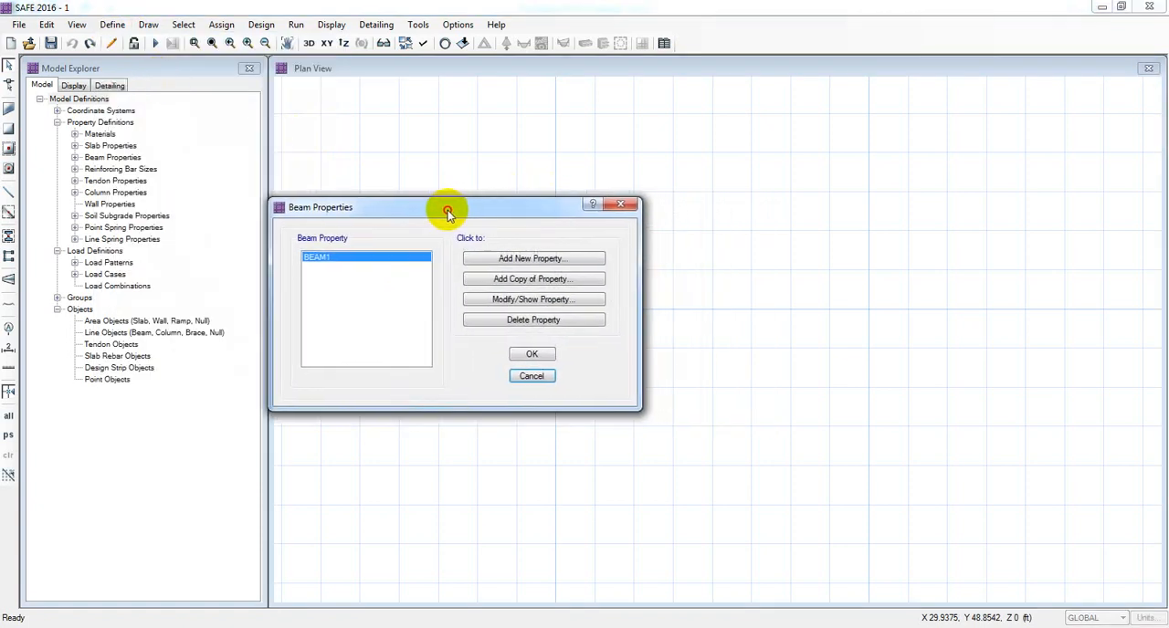
click(532, 378)
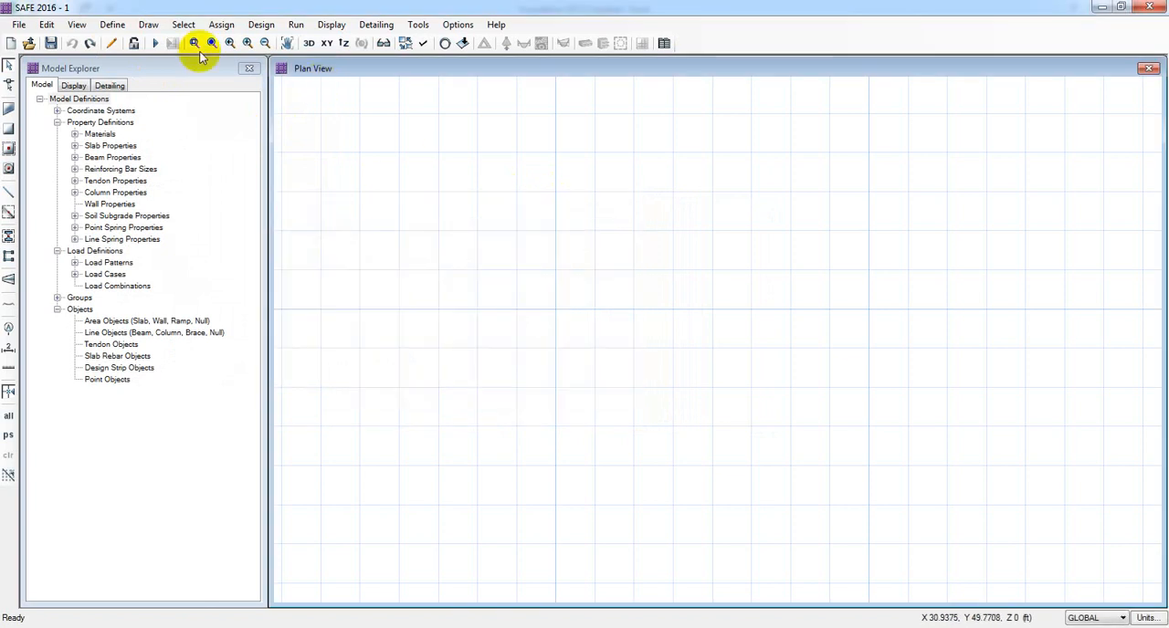
Clear all existing reinforcing bar sizes and add the SI common bar set.
click(110, 24)
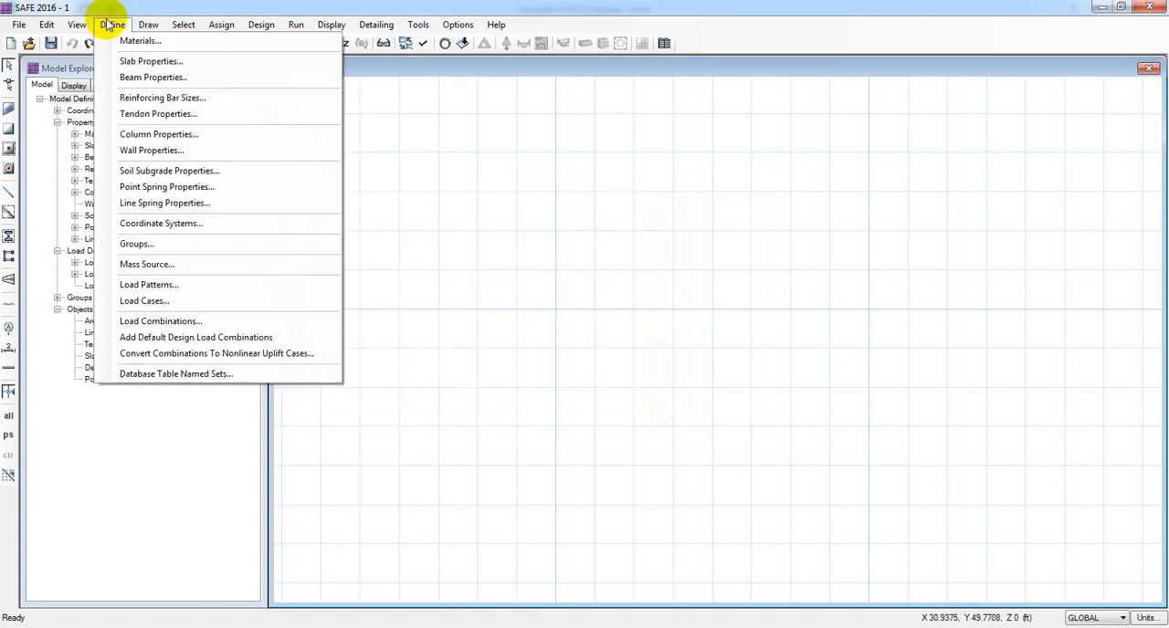
click(168, 97)
drag(472, 182, 431, 154)
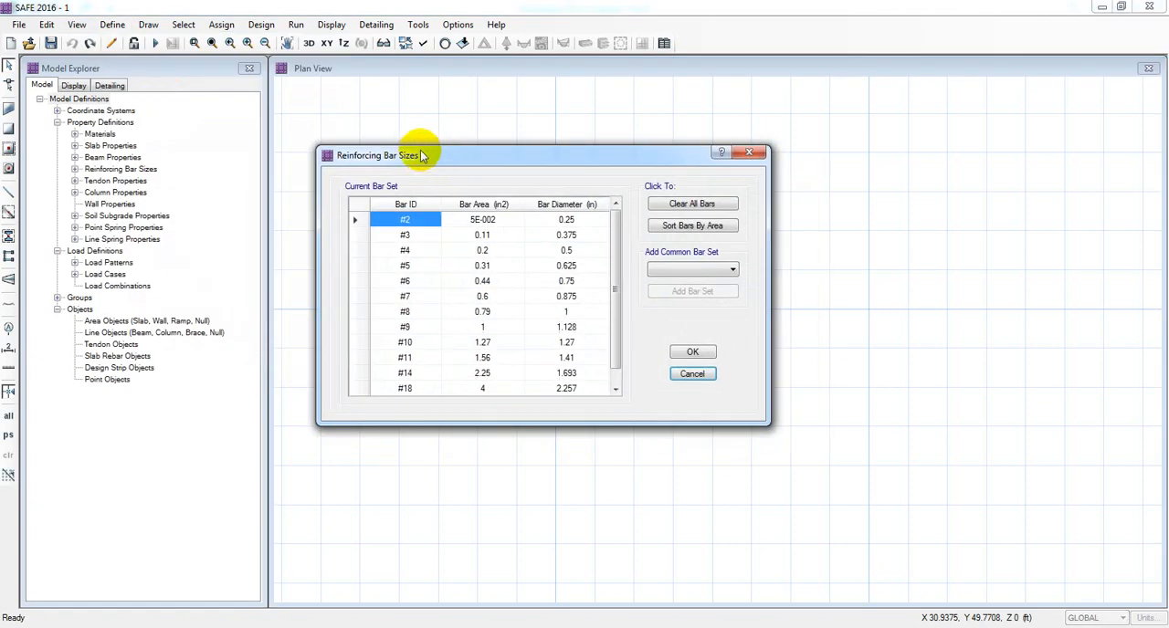
drag(616, 279, 614, 330)
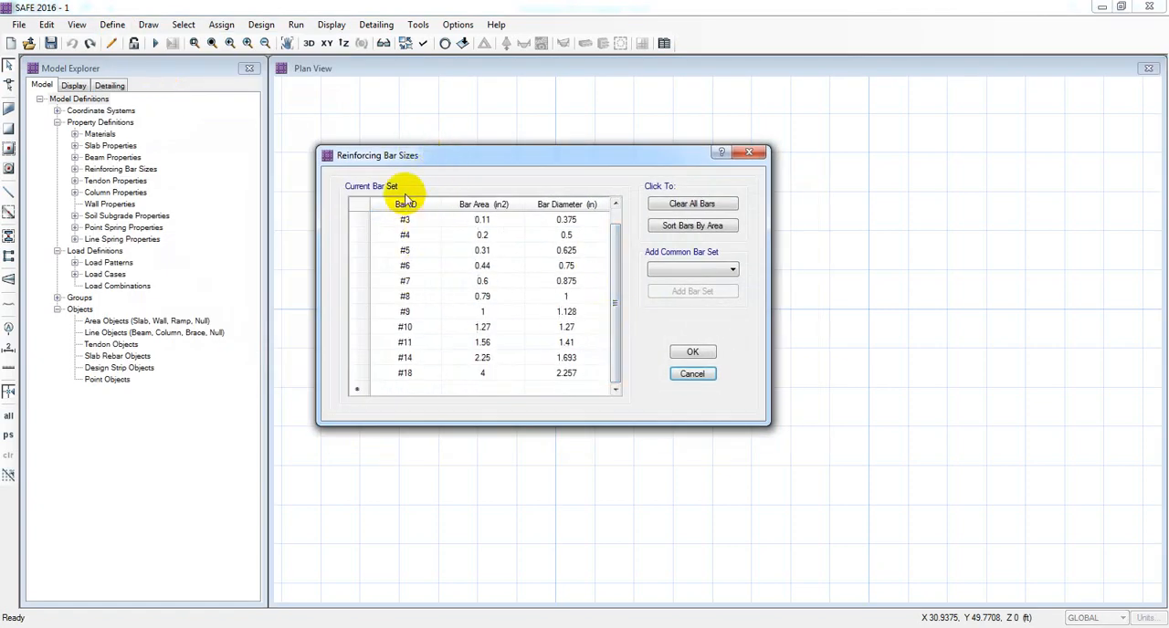
drag(618, 279, 609, 261)
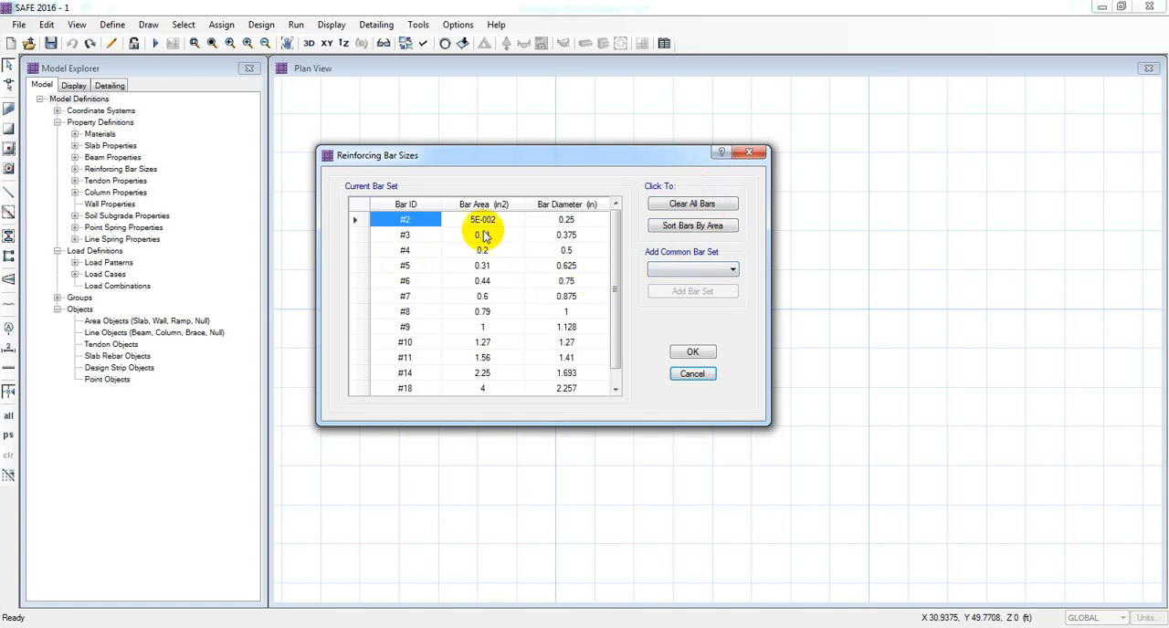
click(677, 210)
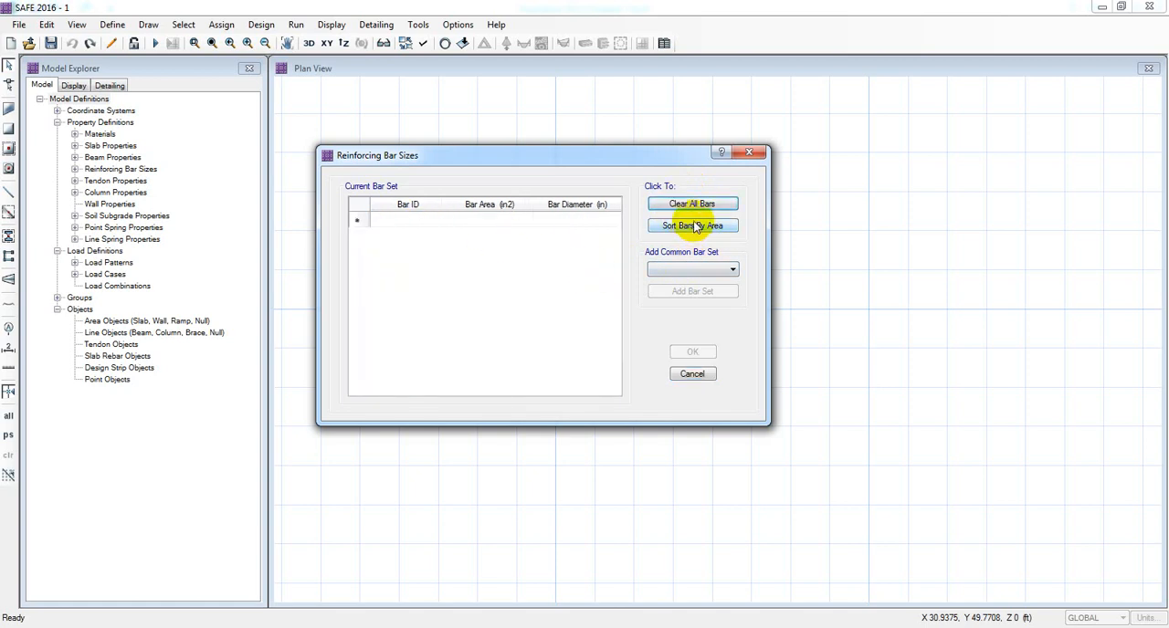
click(692, 269)
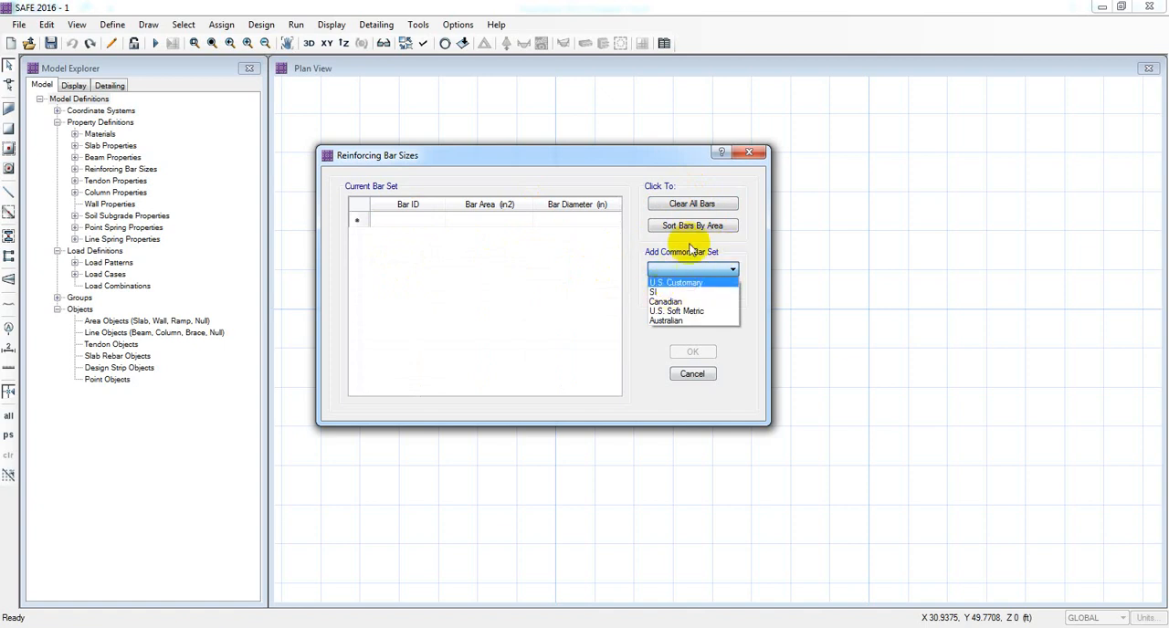
click(698, 293)
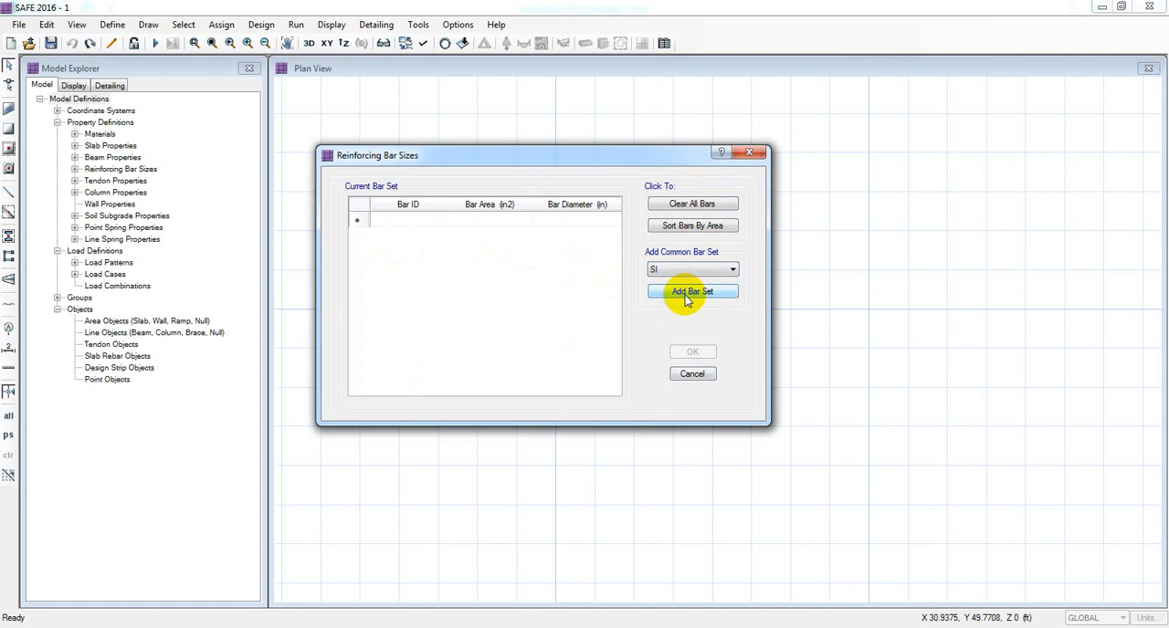
click(691, 291)
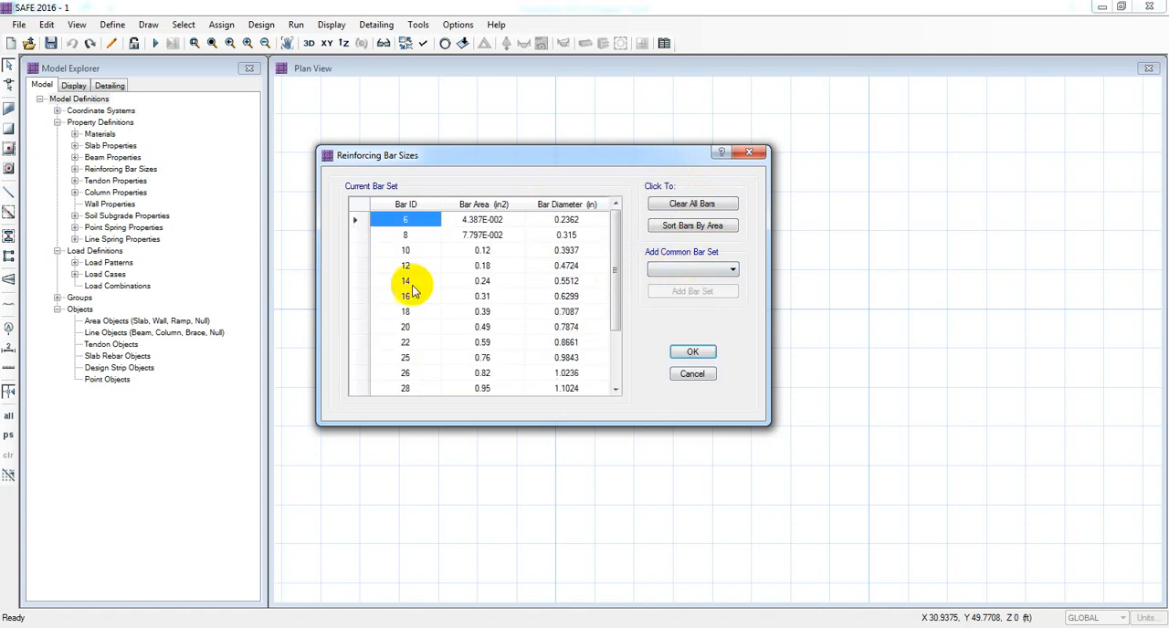
Review the SI bar IDs, areas and diameters in the reinforcing bar list.
click(406, 223)
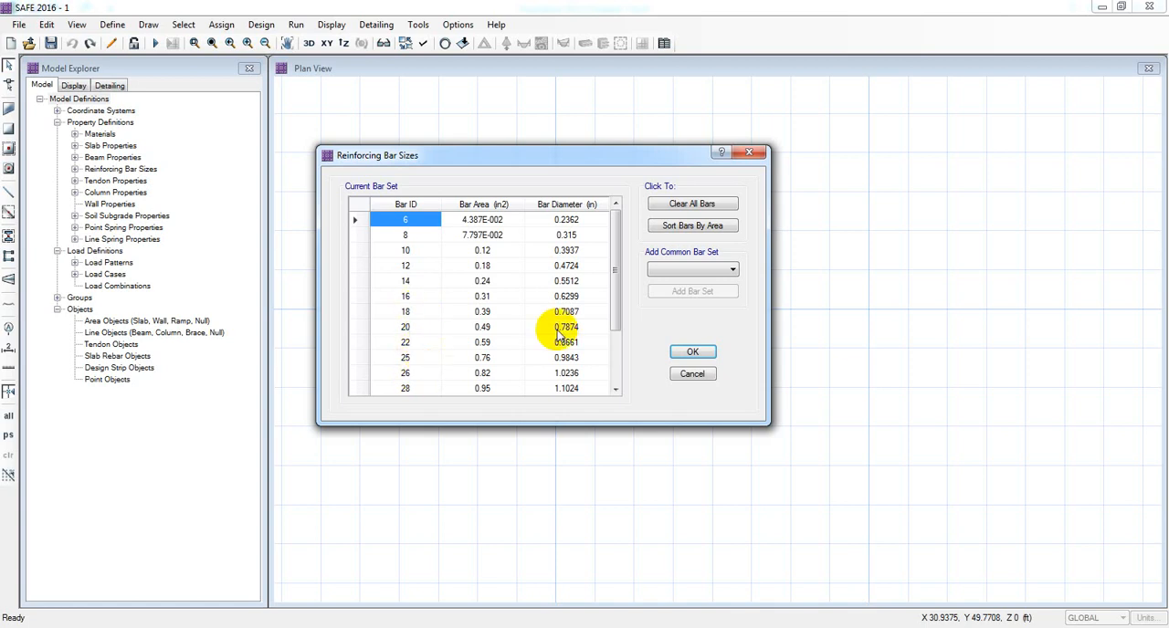
drag(614, 291, 618, 253)
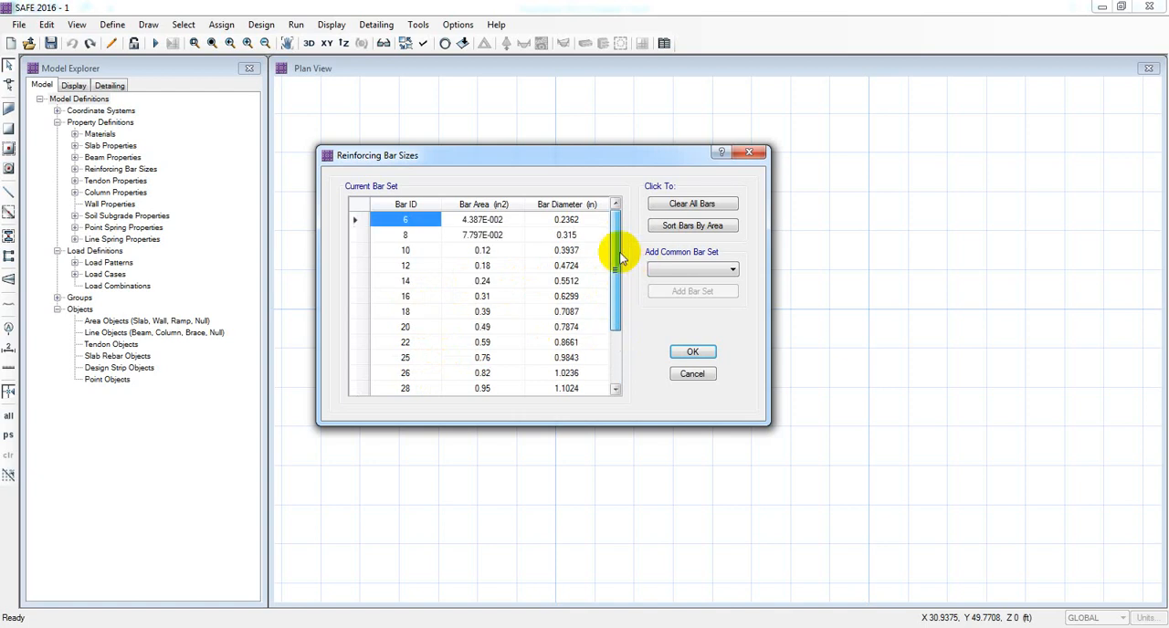
click(406, 250)
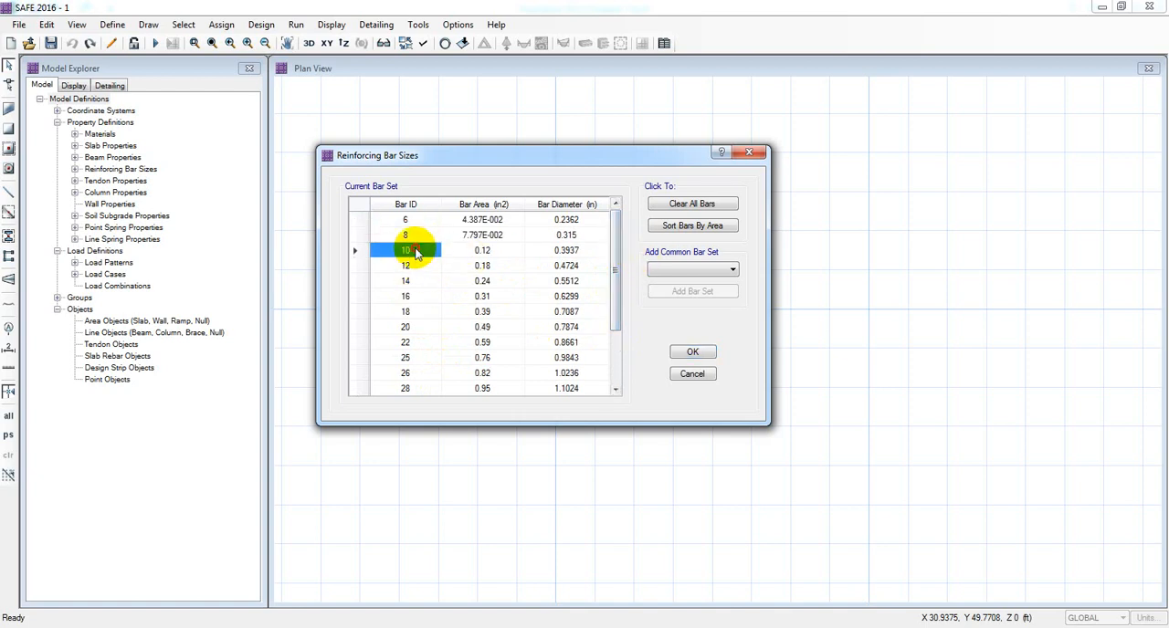
click(409, 266)
click(416, 282)
click(413, 296)
click(411, 311)
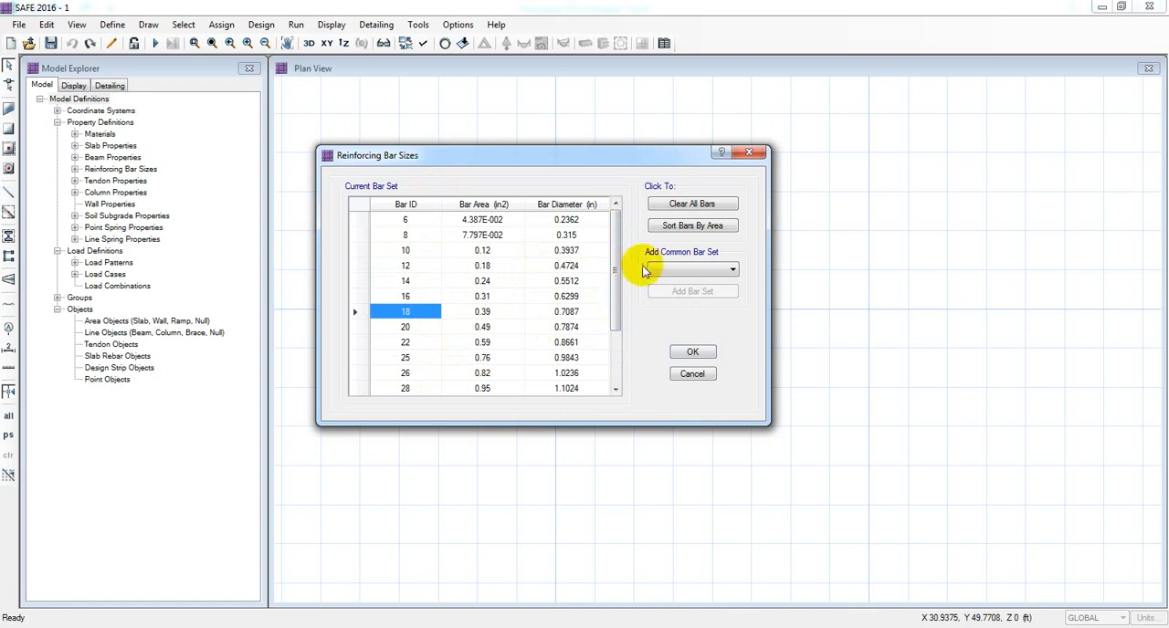
drag(614, 267, 628, 240)
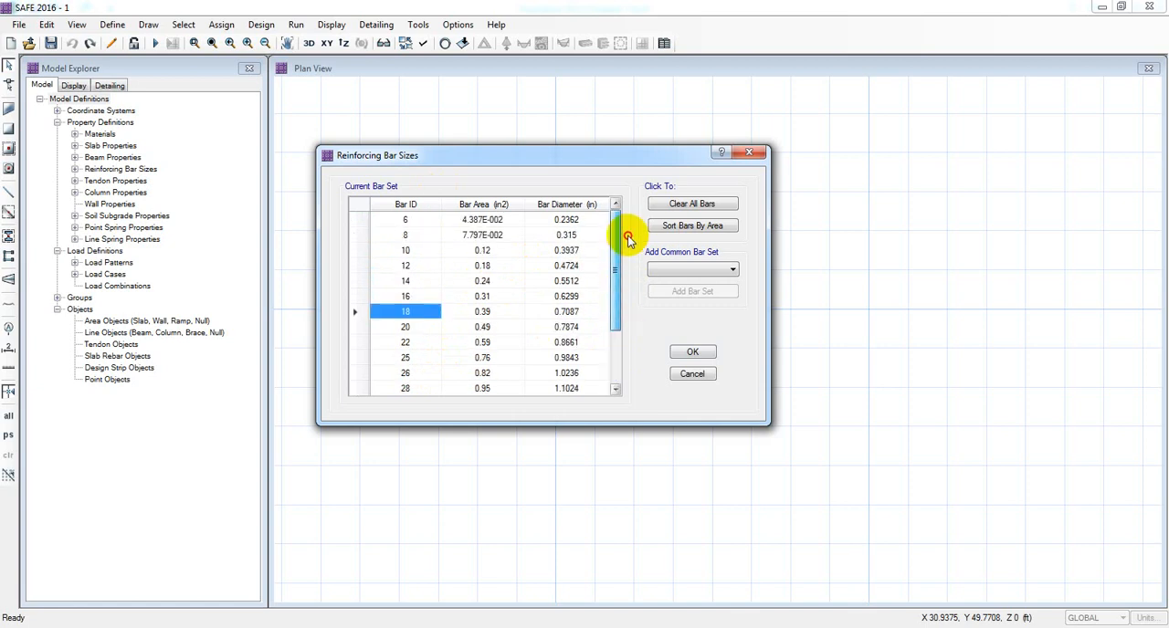
Accept the SI reinforcing bar set and confirm deleting the existing detailing results.
click(685, 268)
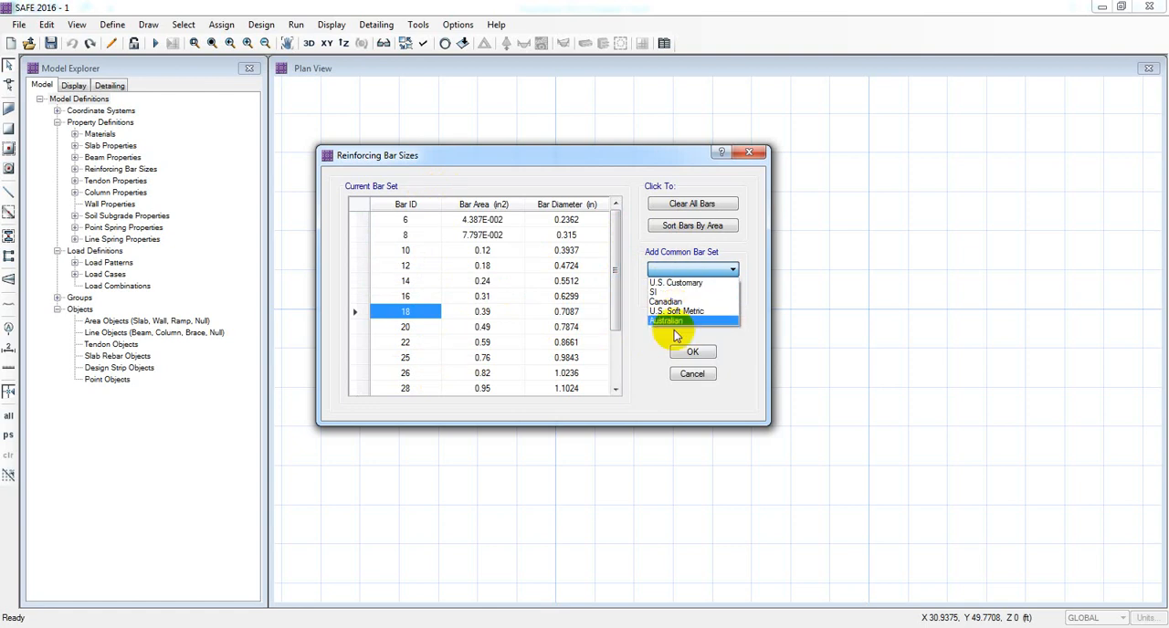
click(650, 356)
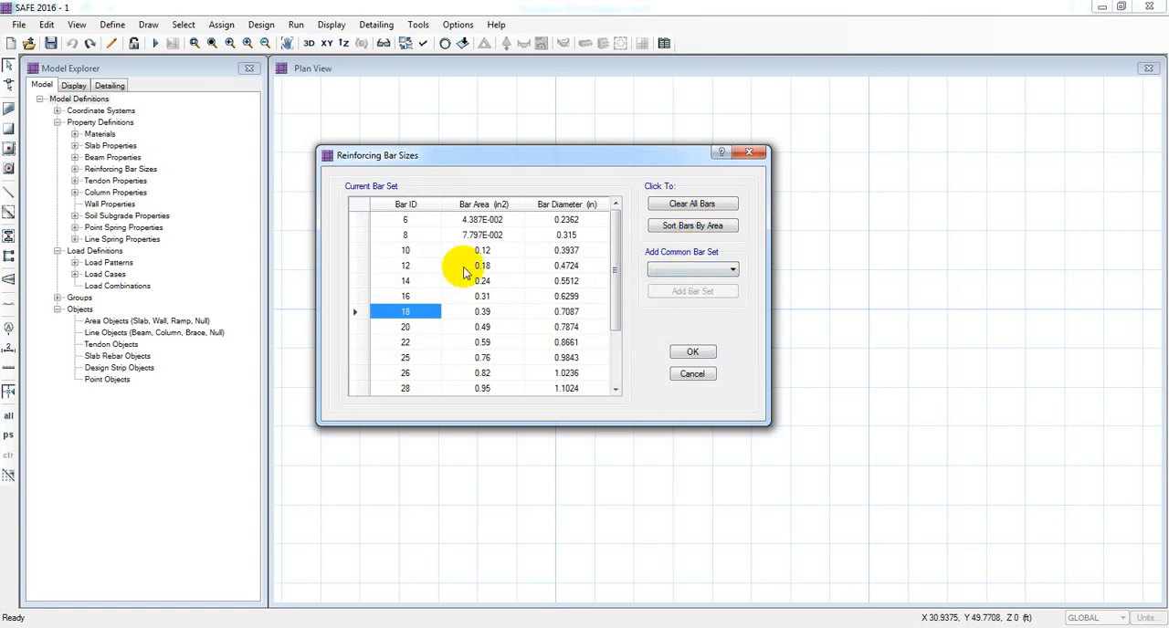
click(691, 351)
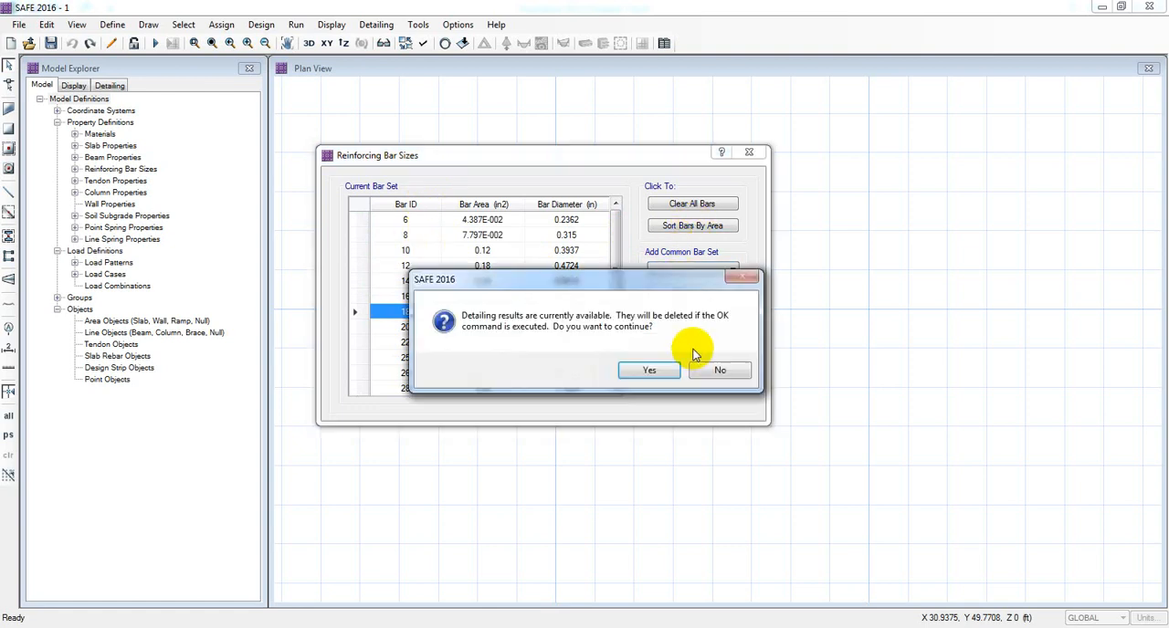
click(649, 369)
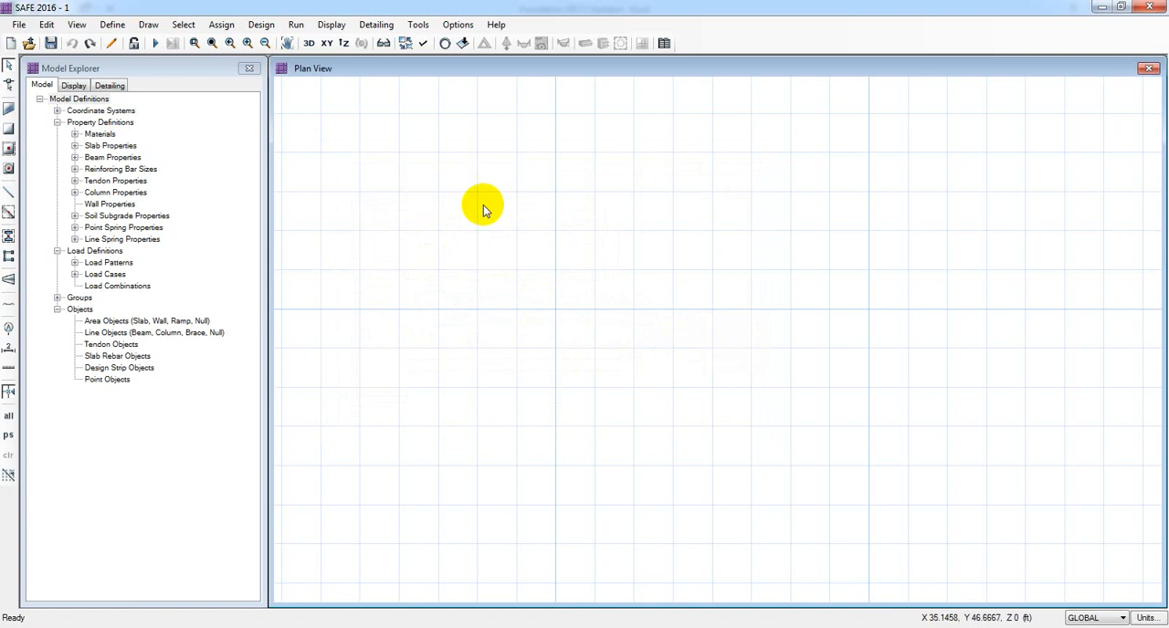
Inspect the SOIL1 soil subgrade property's modulus, then cancel and close the soil subgrade dialogs without changes.
click(114, 26)
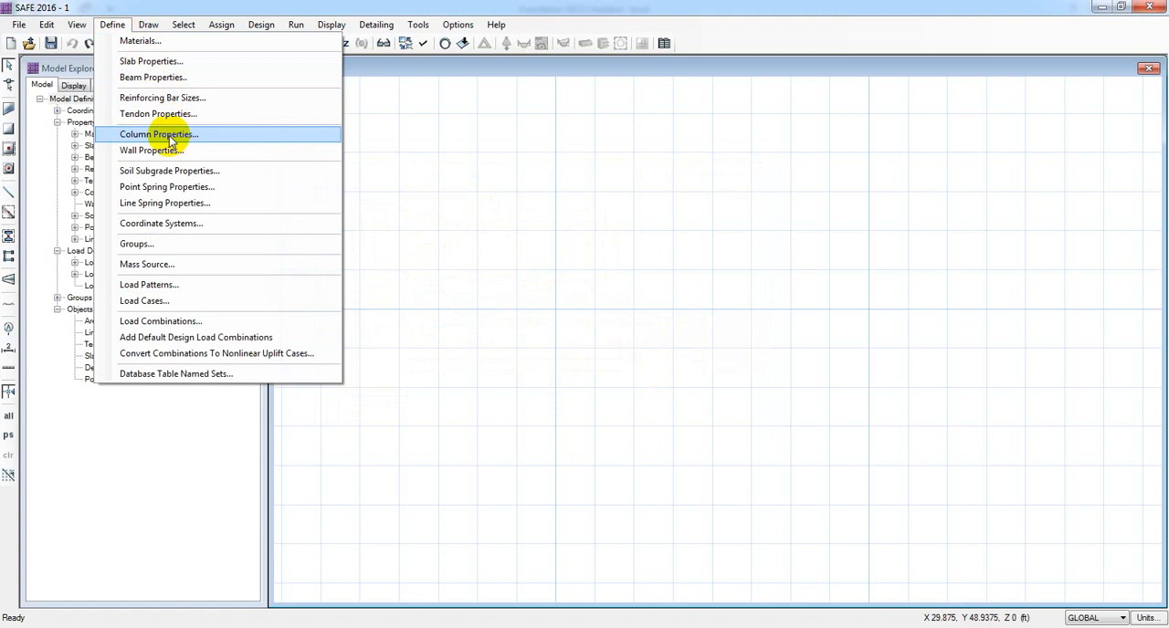
click(199, 180)
mouse_move(534, 217)
mouse_down()
mouse_move(502, 219)
mouse_move(541, 209)
mouse_up()
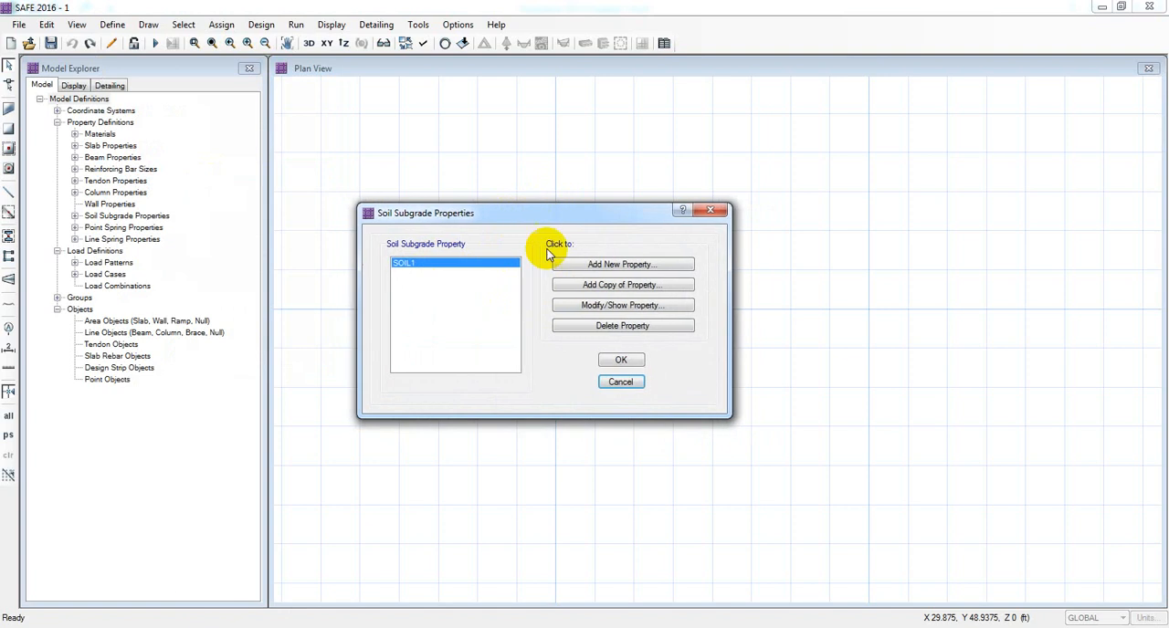
click(595, 305)
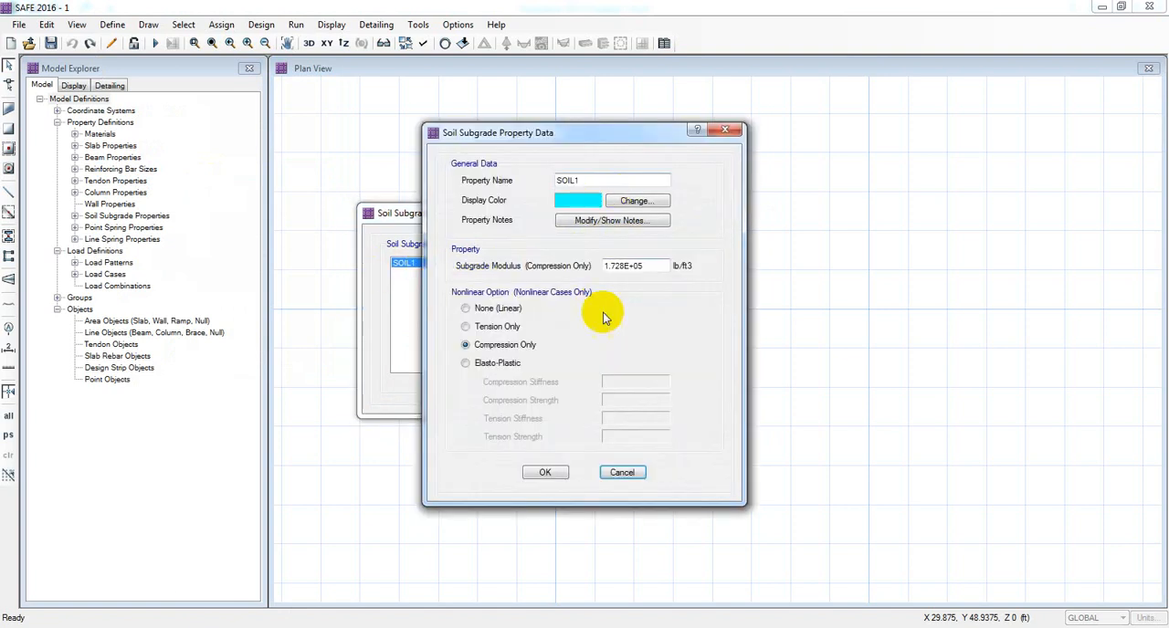
double_click(624, 266)
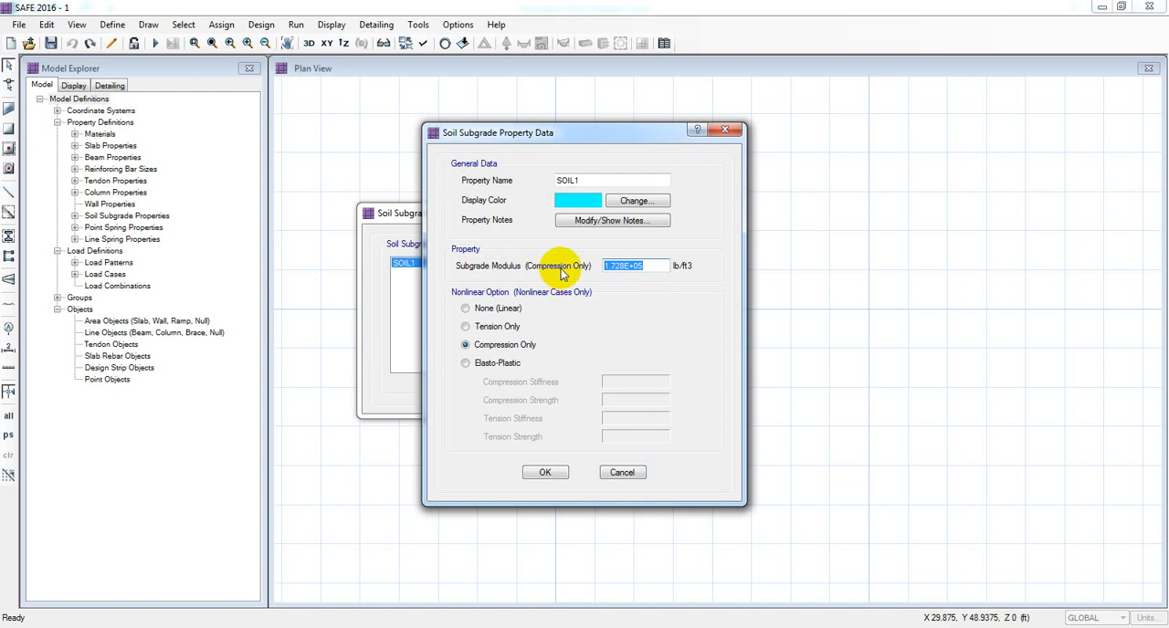
click(658, 265)
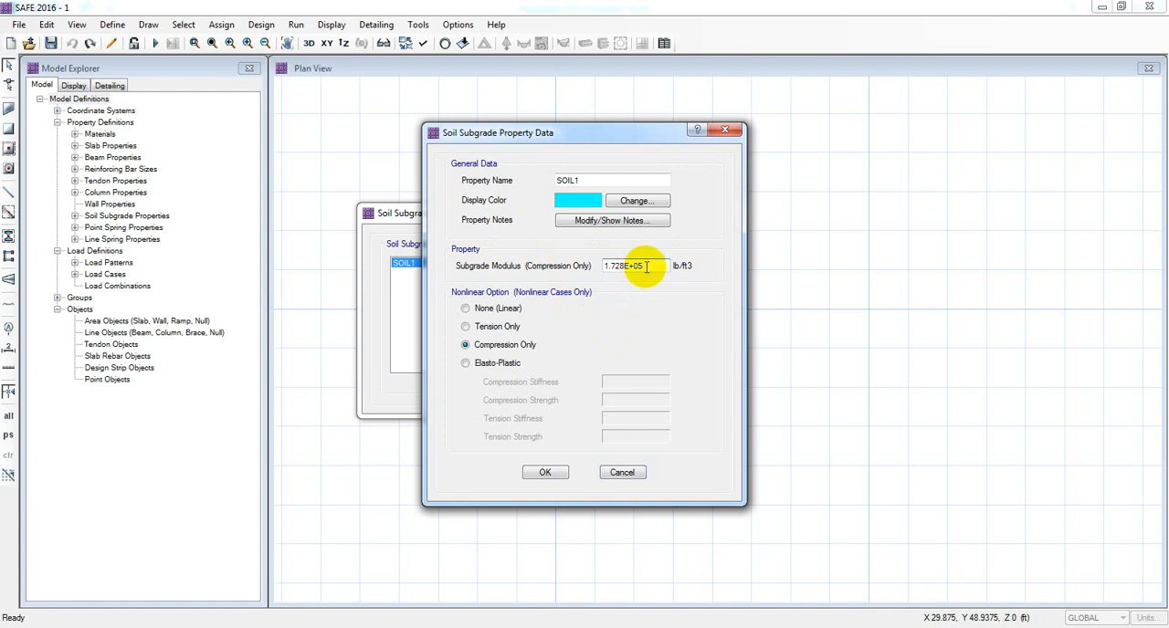
drag(652, 266, 584, 258)
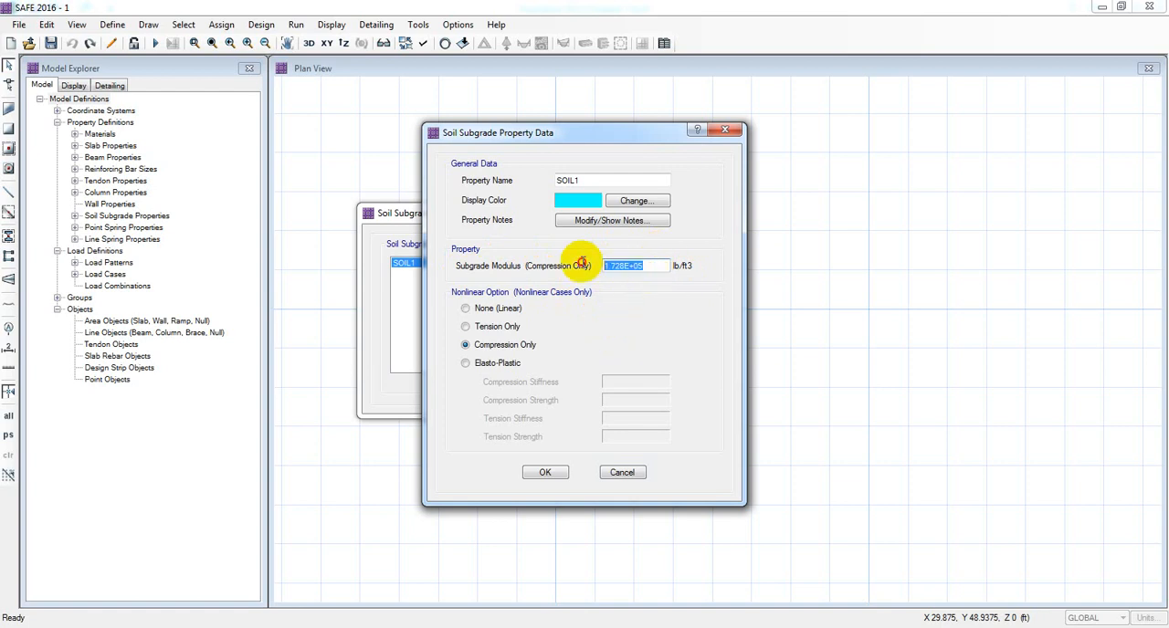
click(658, 266)
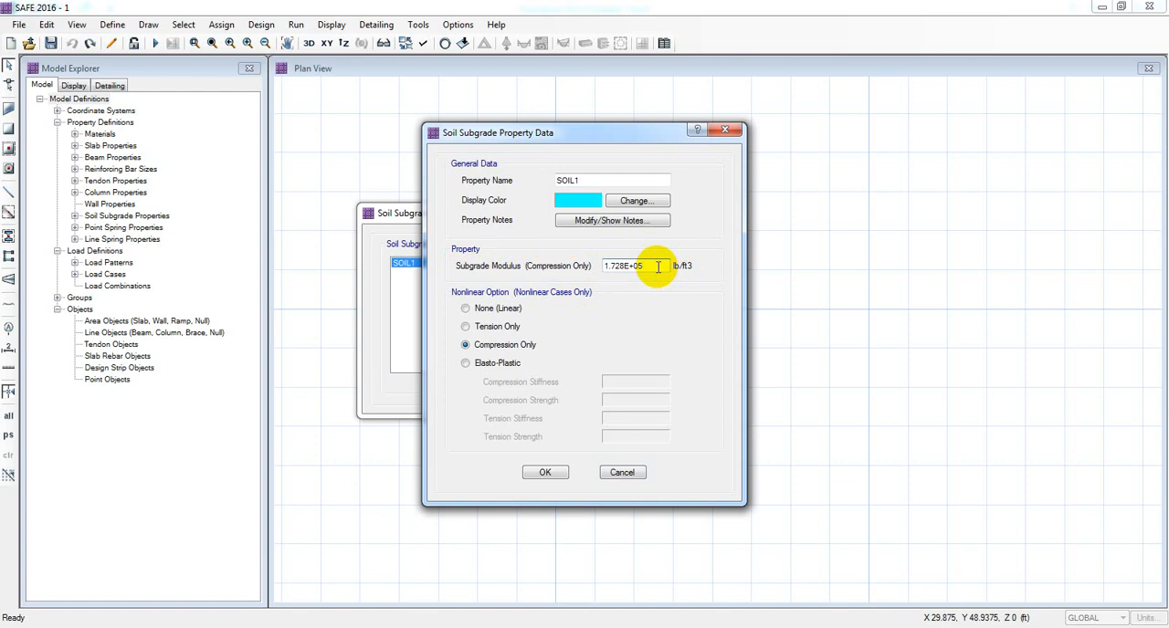
drag(657, 266, 610, 264)
click(654, 271)
click(649, 269)
click(662, 267)
click(652, 264)
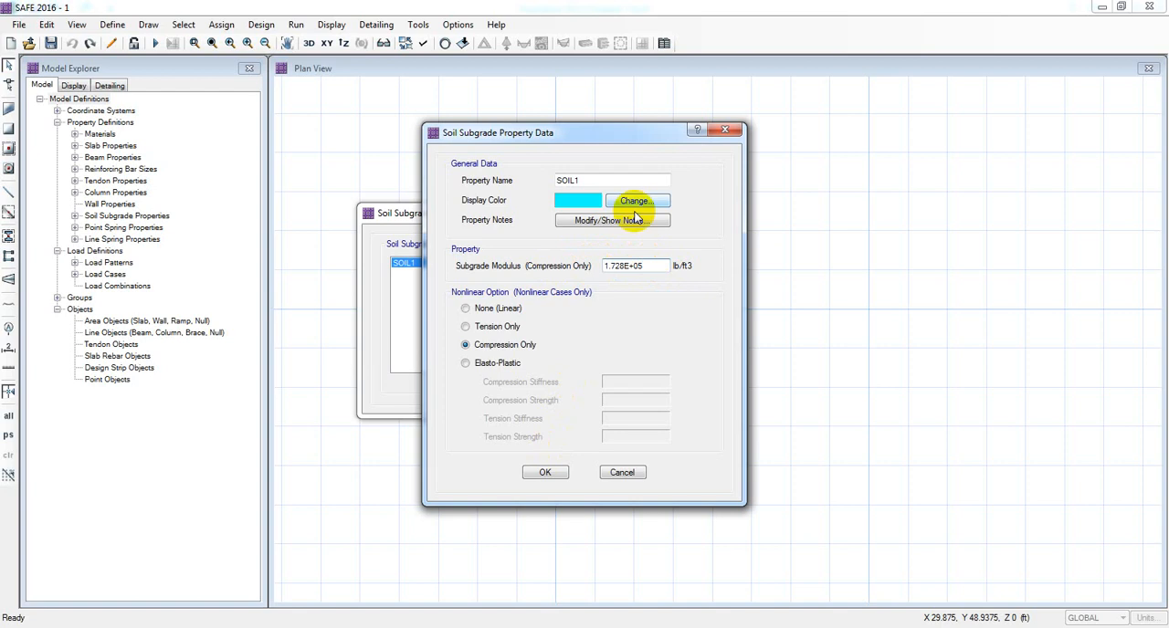
mouse_move(550, 139)
mouse_down()
mouse_move(486, 139)
mouse_move(552, 139)
mouse_up()
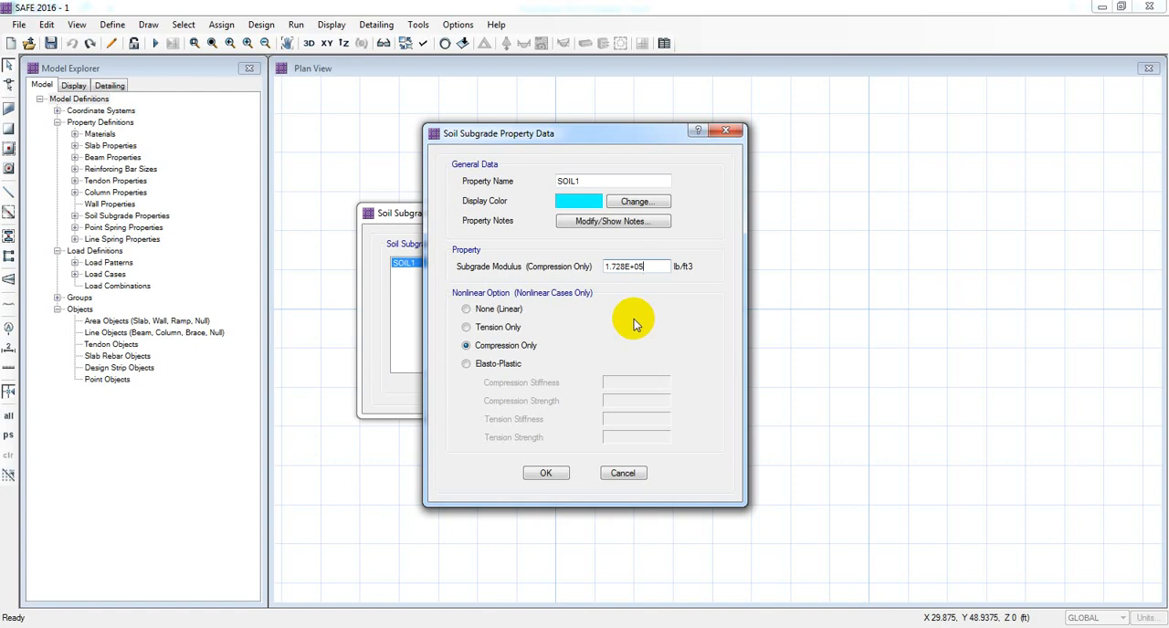
click(625, 473)
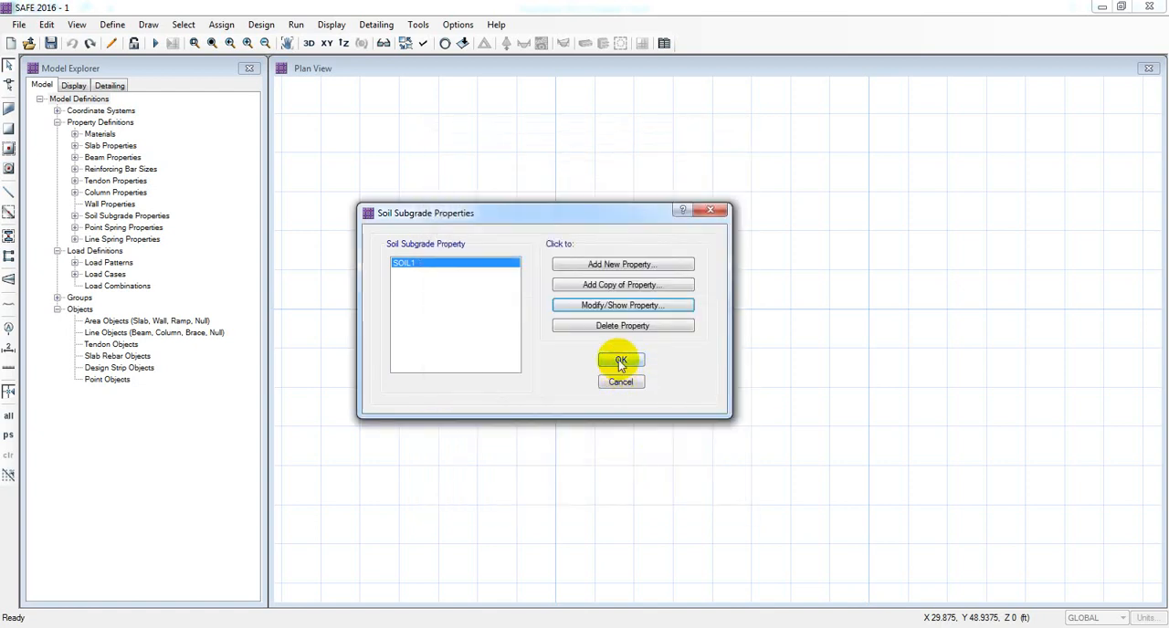
click(621, 383)
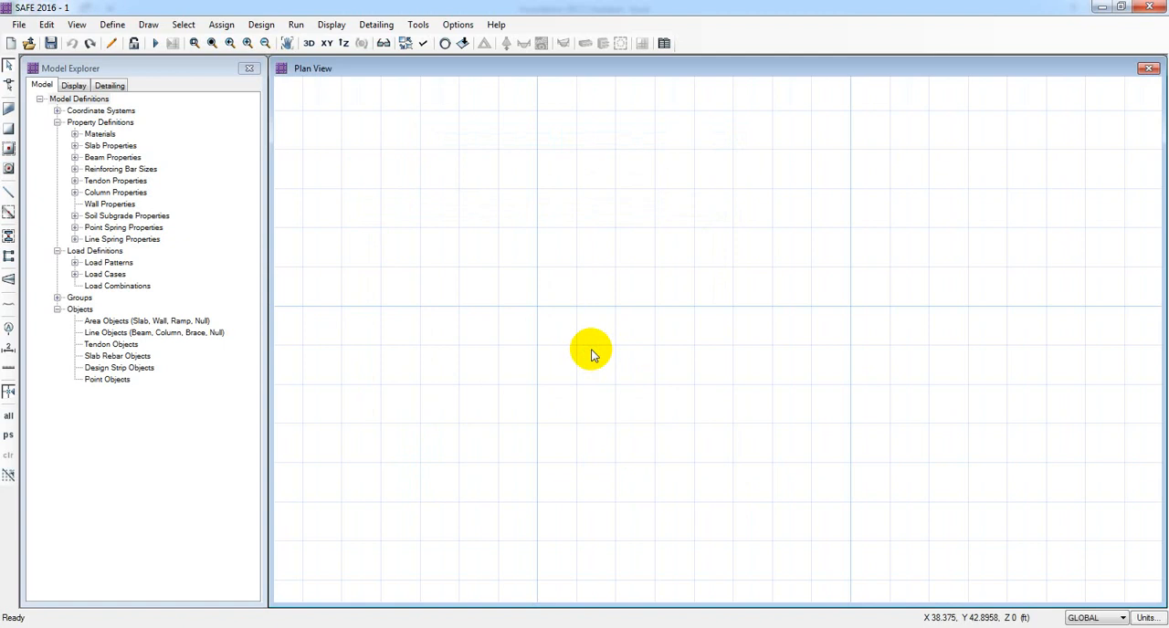
Open the load combinations and default design combination options, then cancel both without adding any combinations.
click(113, 25)
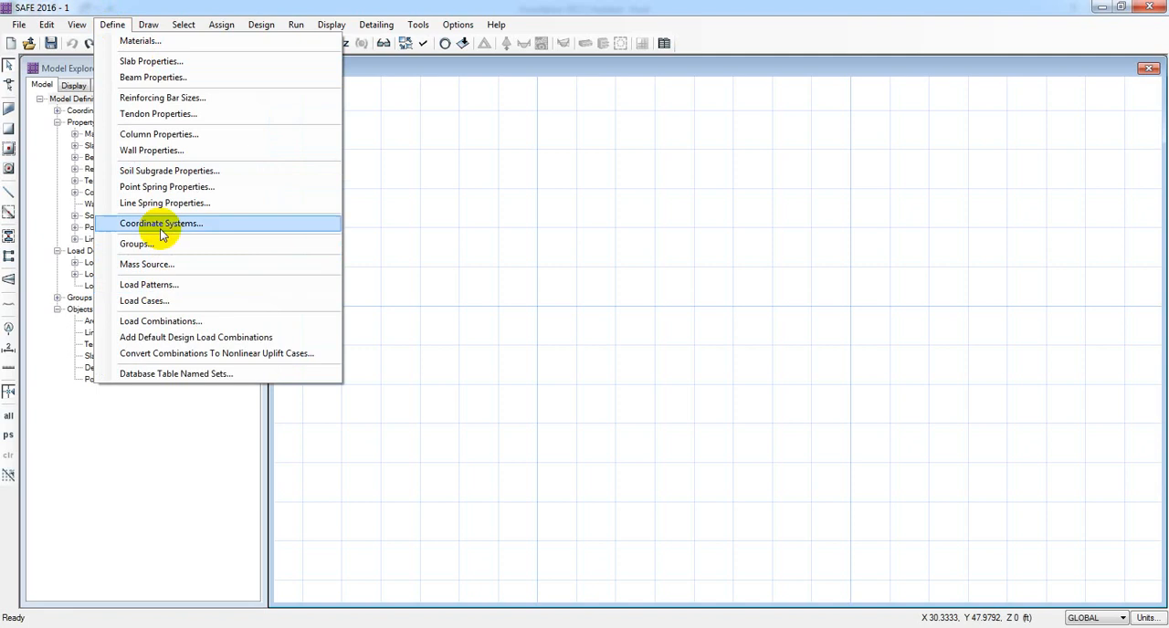
click(155, 322)
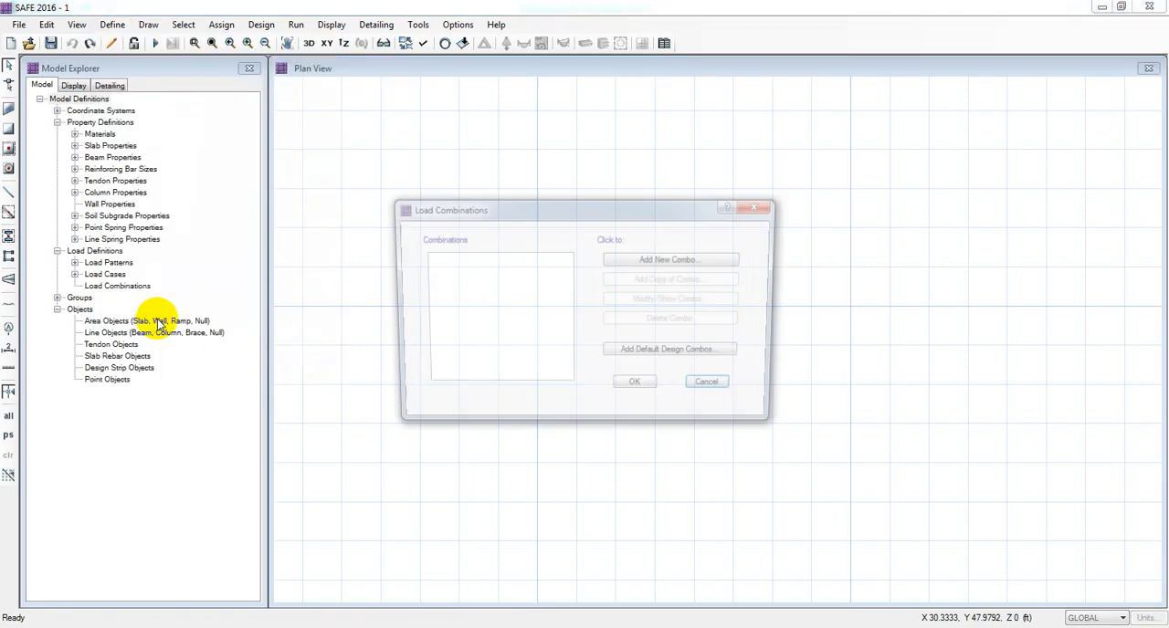
drag(537, 208, 484, 208)
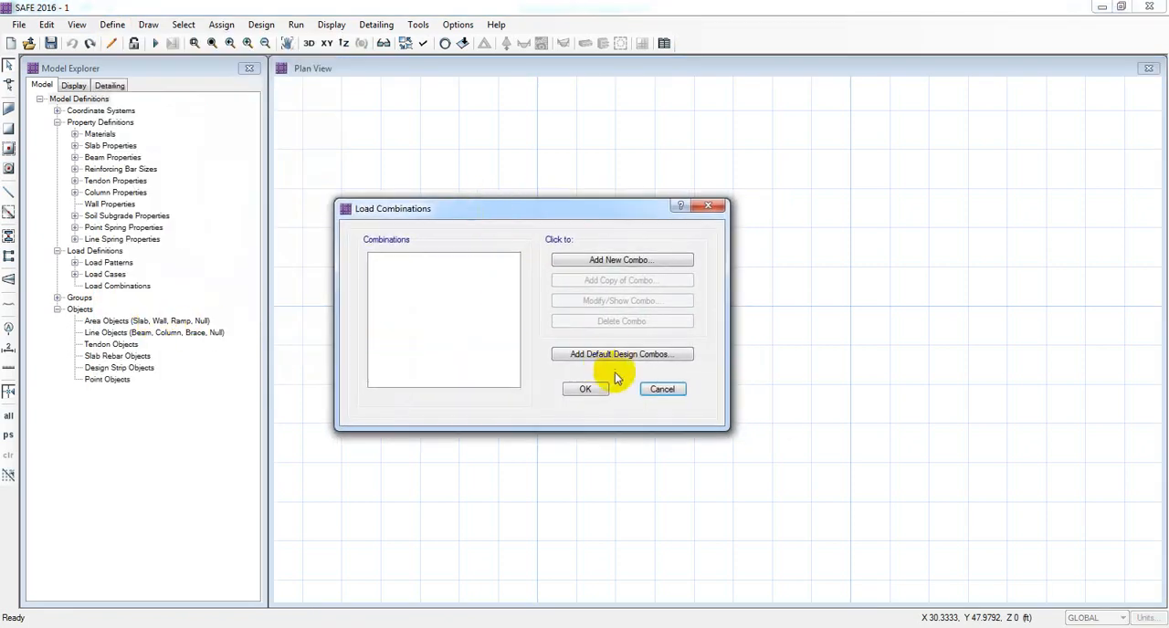
click(607, 354)
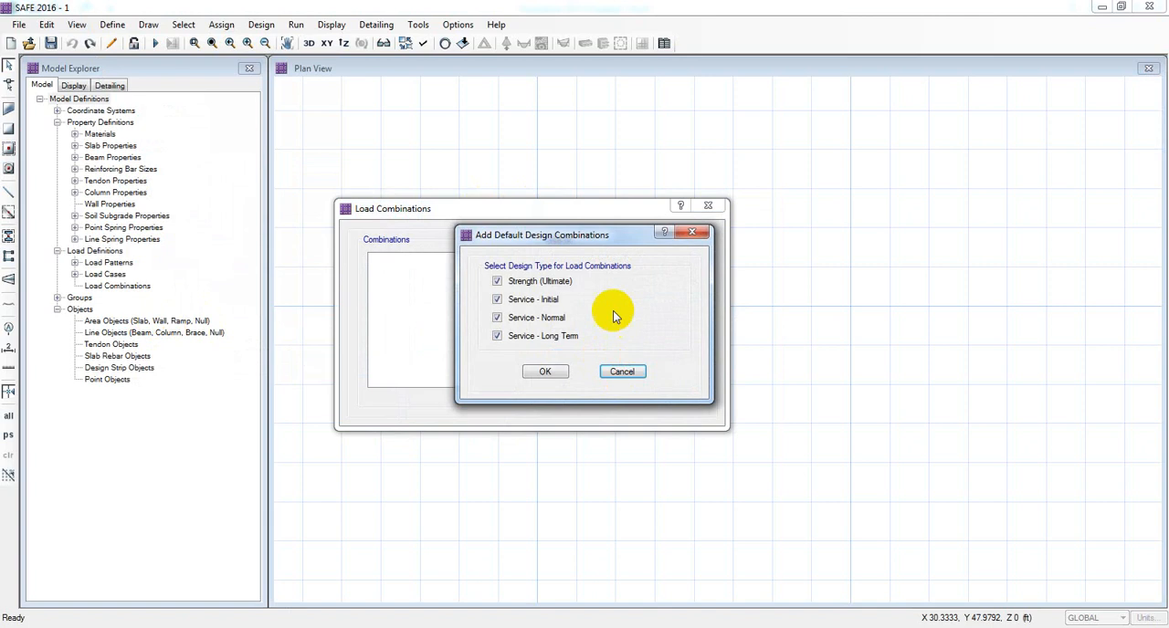
click(623, 376)
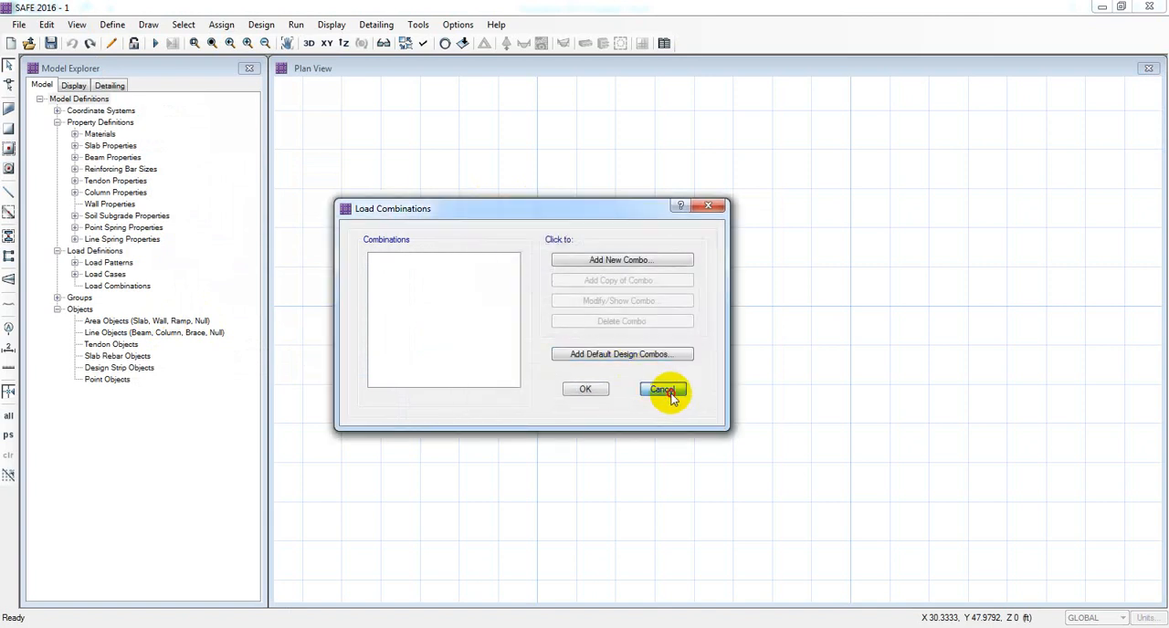
click(664, 390)
click(113, 25)
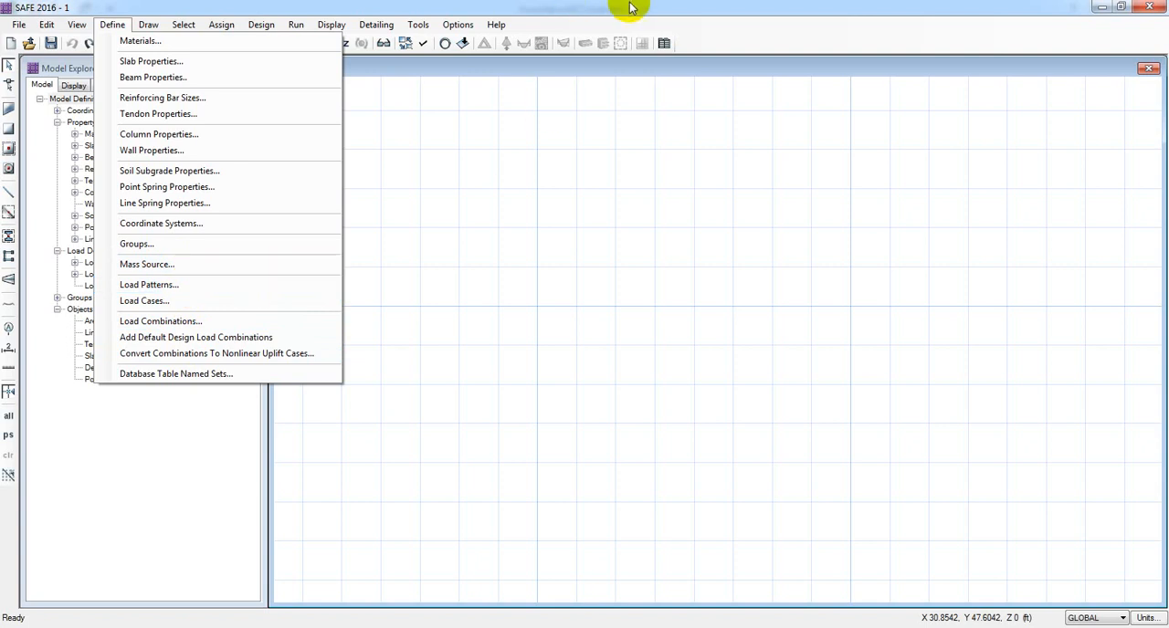
click(728, 35)
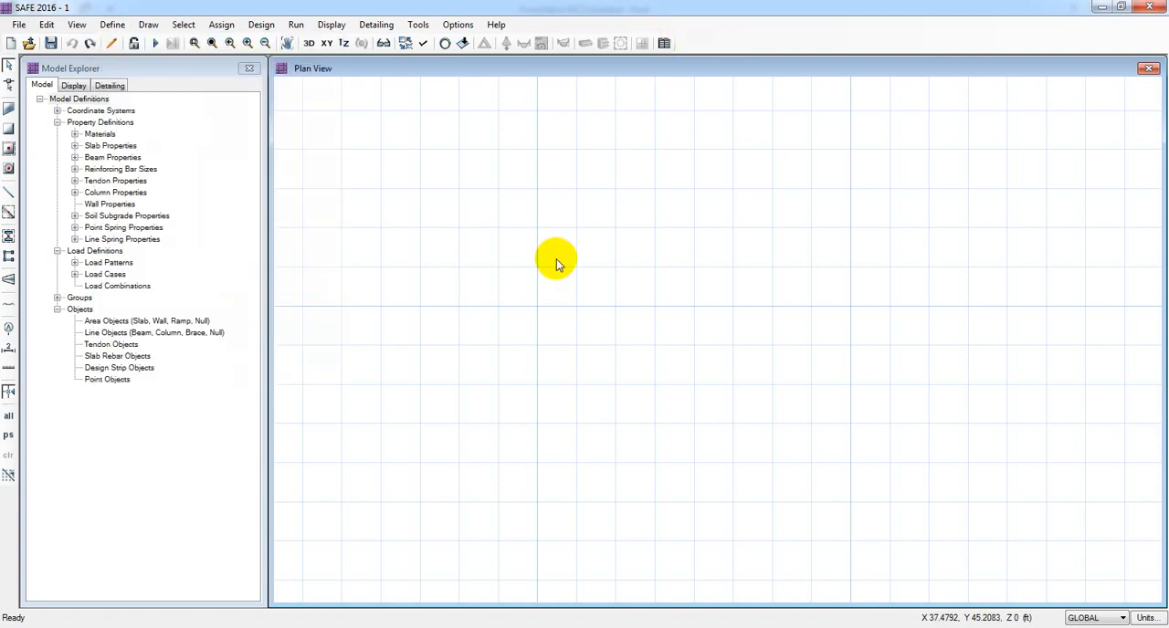